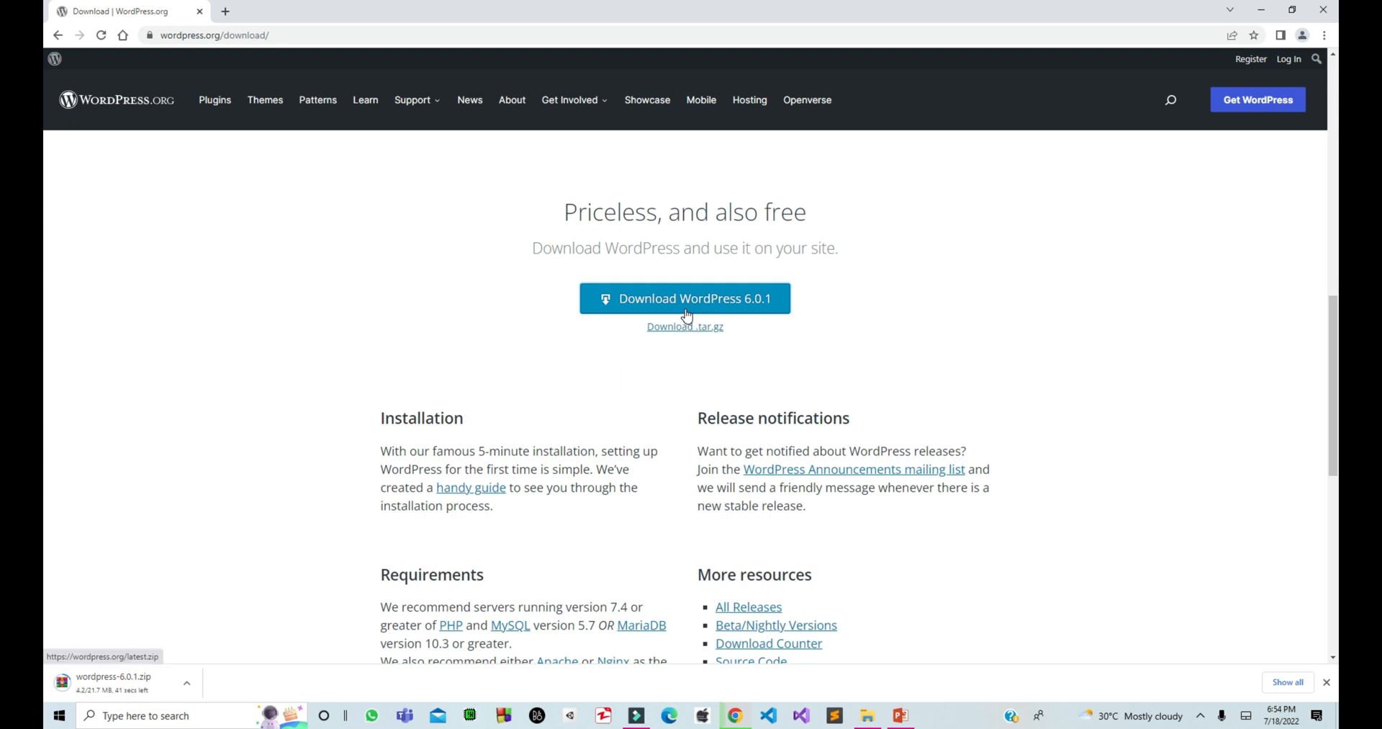
Open the All Releases archive and mark the latest version, 6.0.1.
{"action": "scroll", "coordinate": [694, 317], "scroll_direction": "down", "scroll_amount": 4}
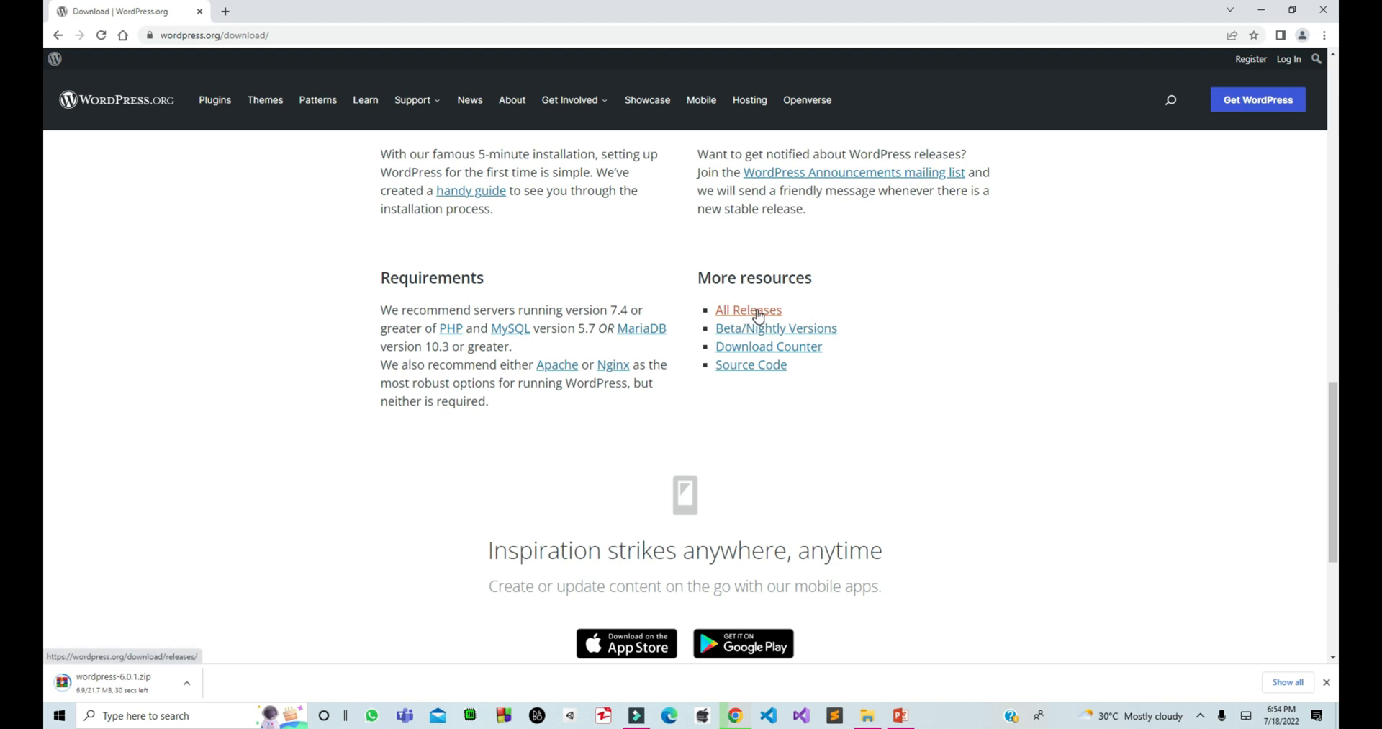
{"action": "left_click", "coordinate": [757, 314]}
{"action": "scroll", "coordinate": [805, 309], "scroll_direction": "down", "scroll_amount": 3}
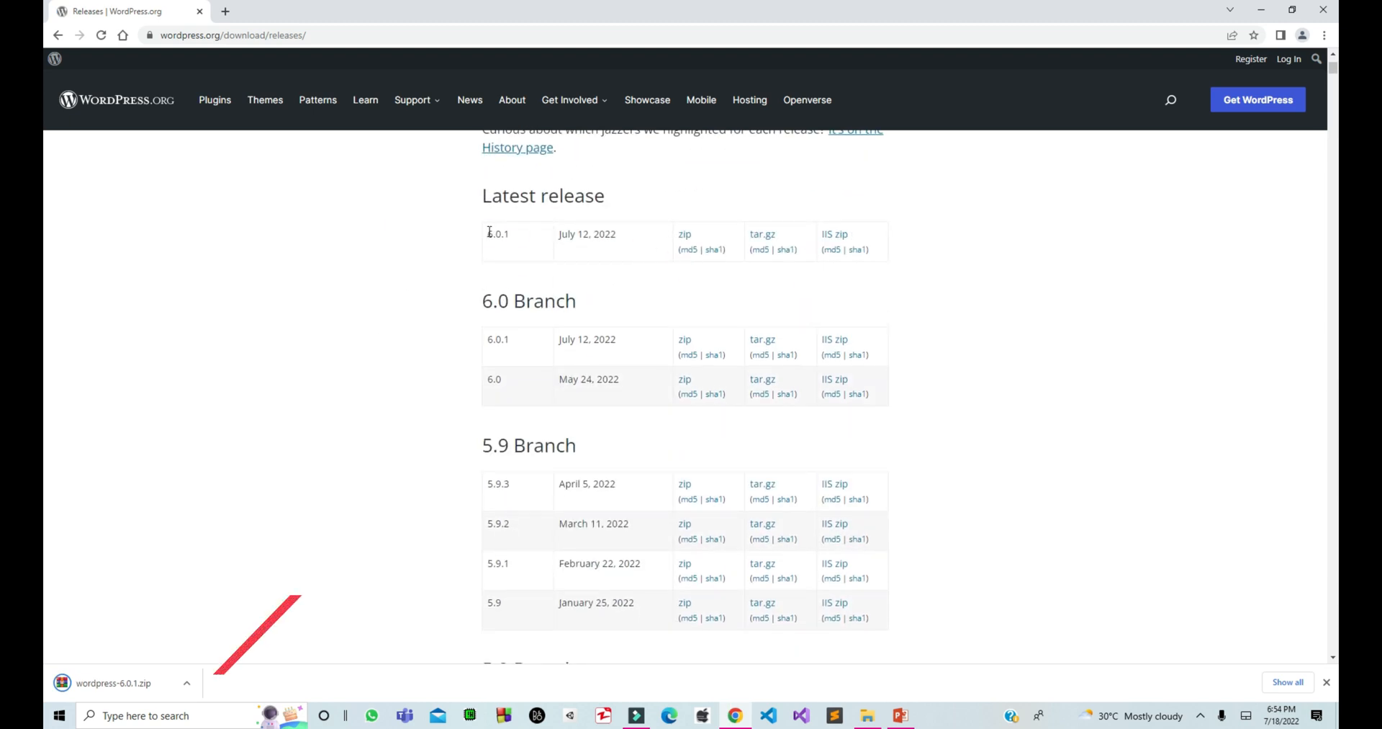
{"action": "left_click_drag", "start_coordinate": [486, 234], "coordinate": [510, 236]}
{"action": "left_click", "coordinate": [536, 243]}
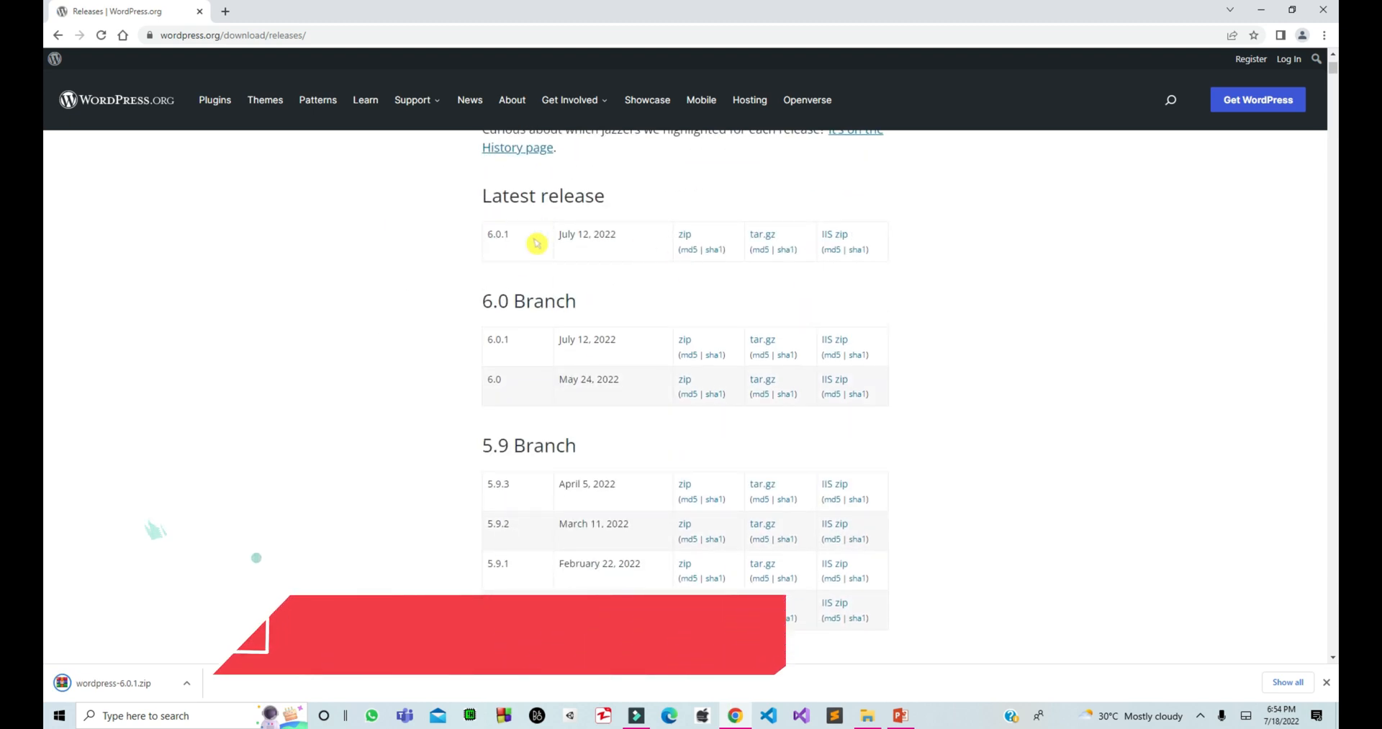
Review the release list and confirm the latest release date, July 12, 2022, for 6.0.1.
{"action": "scroll", "coordinate": [536, 243], "scroll_direction": "down", "scroll_amount": 7}
{"action": "scroll", "coordinate": [536, 243], "scroll_direction": "down", "scroll_amount": 20}
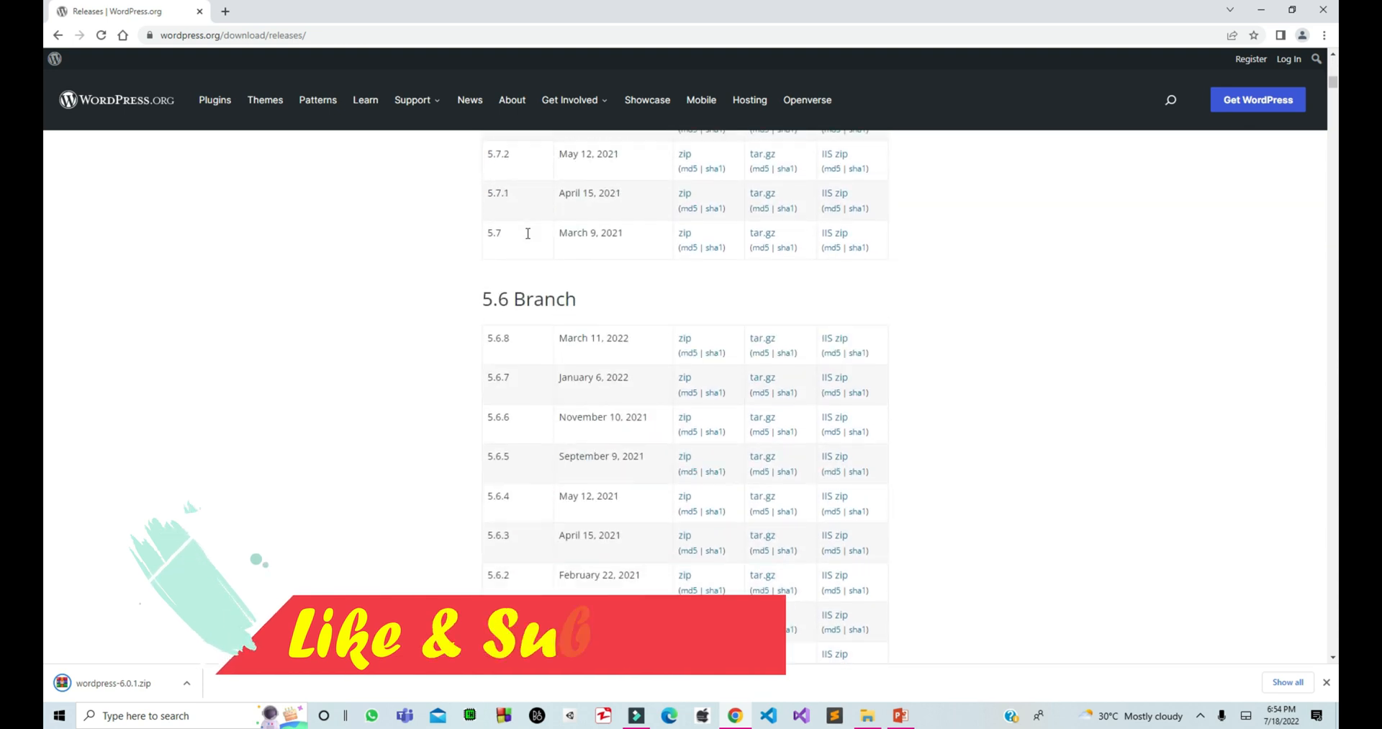
{"action": "scroll", "coordinate": [537, 243], "scroll_direction": "down", "scroll_amount": 1}
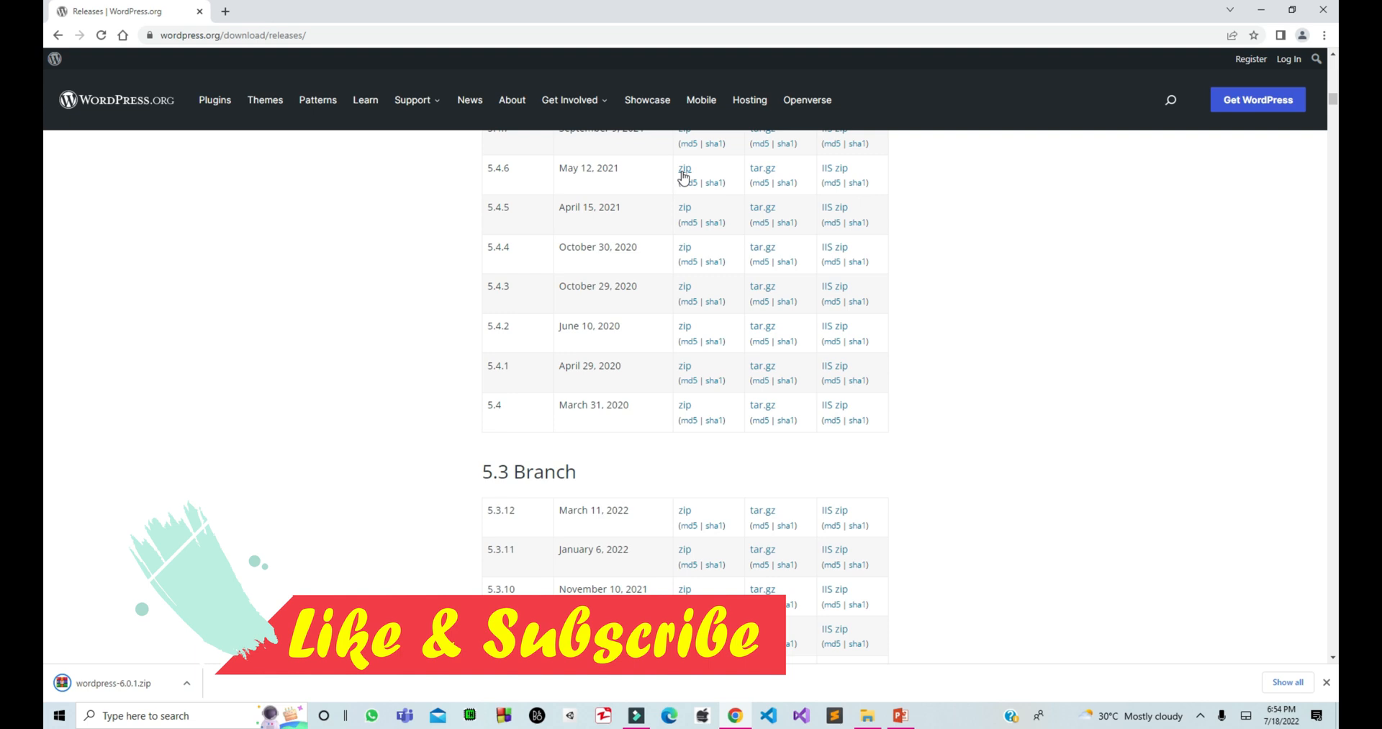
{"action": "scroll", "coordinate": [684, 175], "scroll_direction": "up", "scroll_amount": 20}
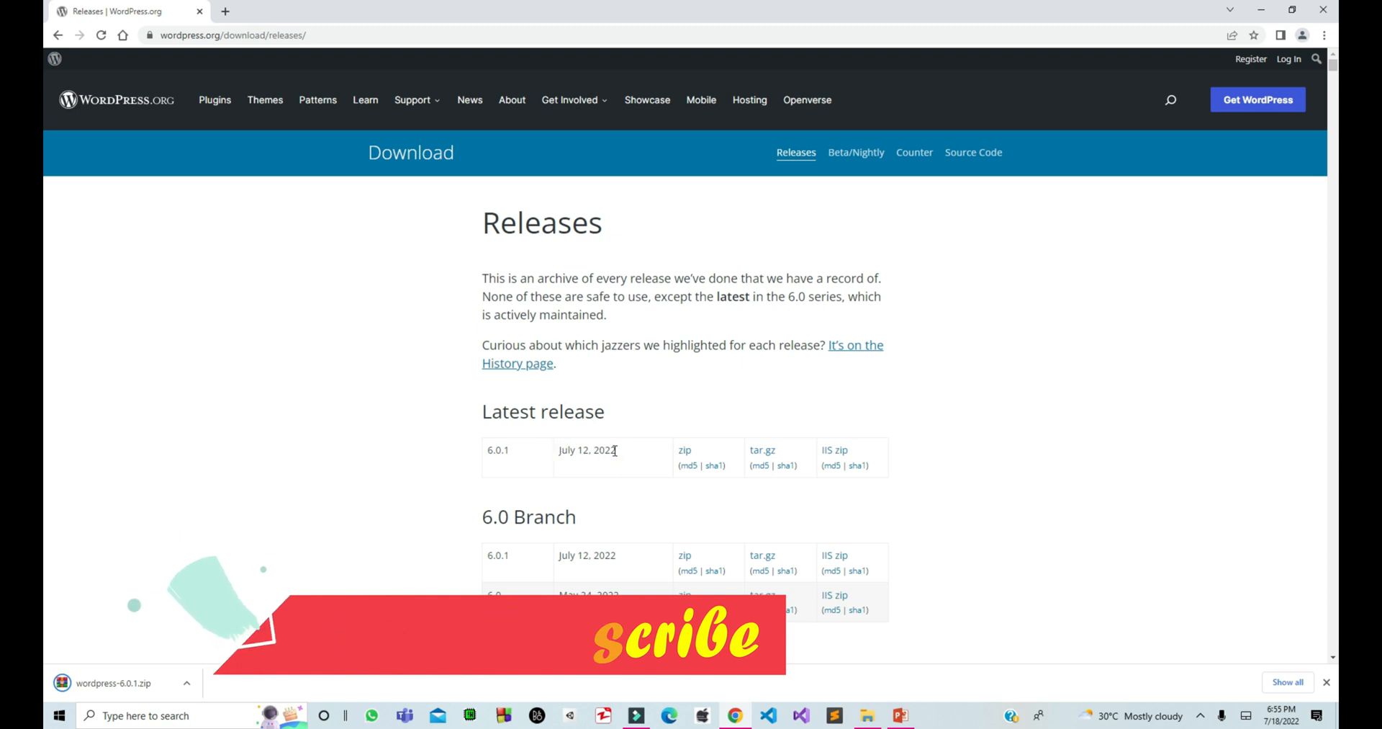
{"action": "triple_click", "coordinate": [614, 450]}
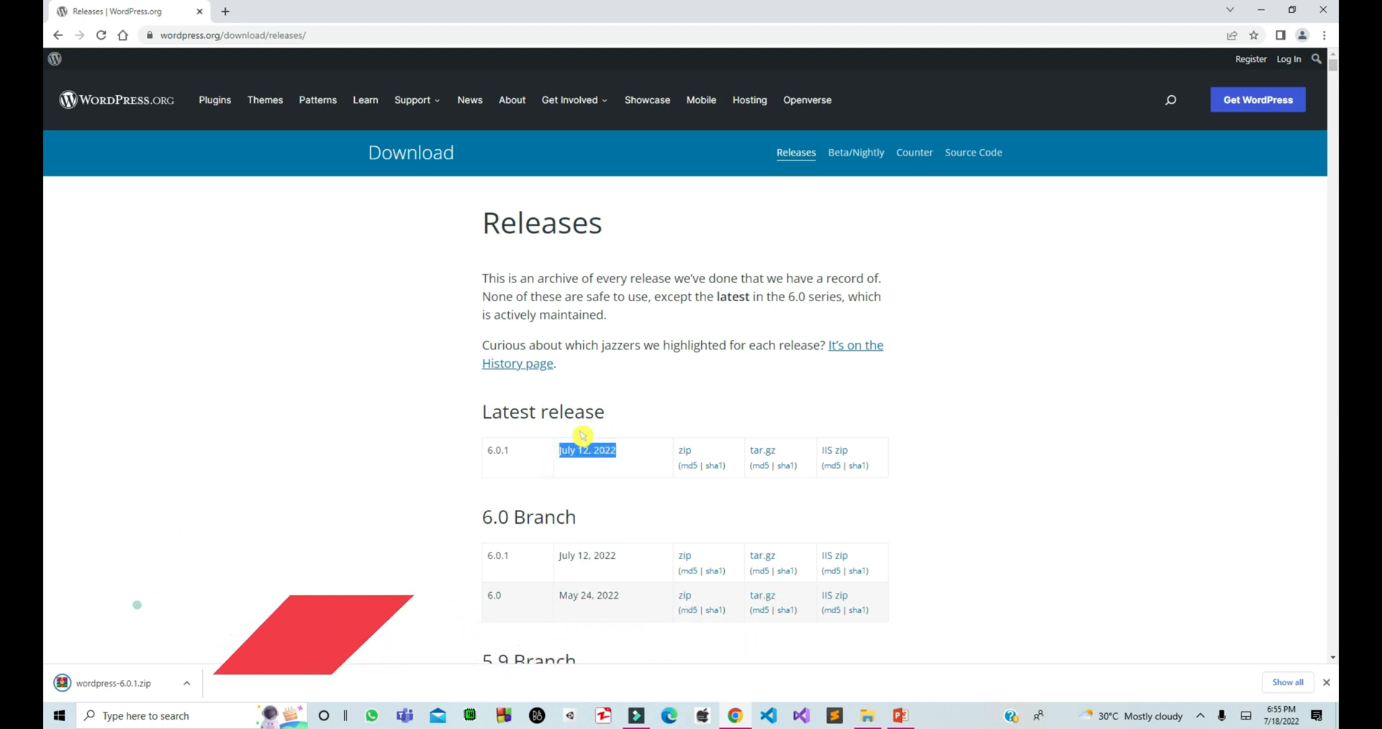
{"action": "left_click", "coordinate": [579, 431]}
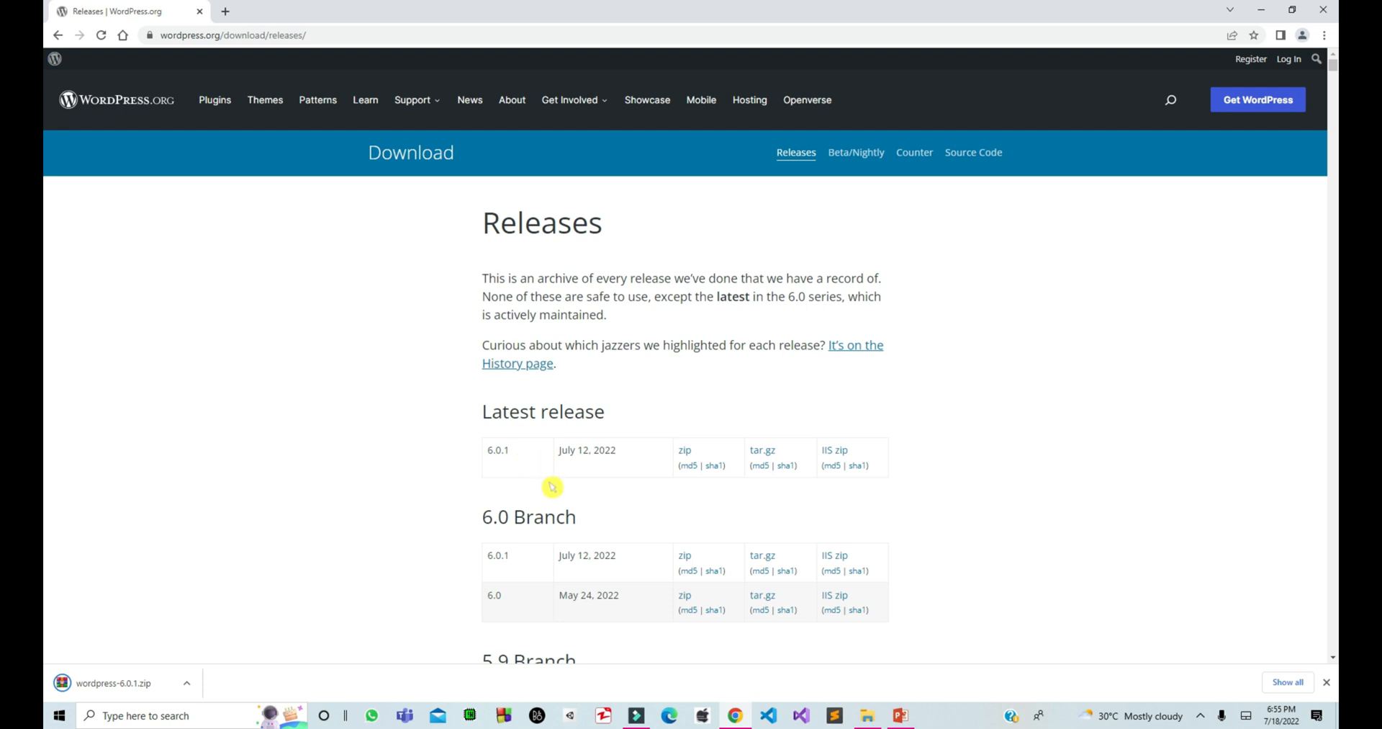
{"action": "scroll", "coordinate": [540, 475], "scroll_direction": "down", "scroll_amount": 4}
{"action": "scroll", "coordinate": [552, 487], "scroll_direction": "down", "scroll_amount": 2}
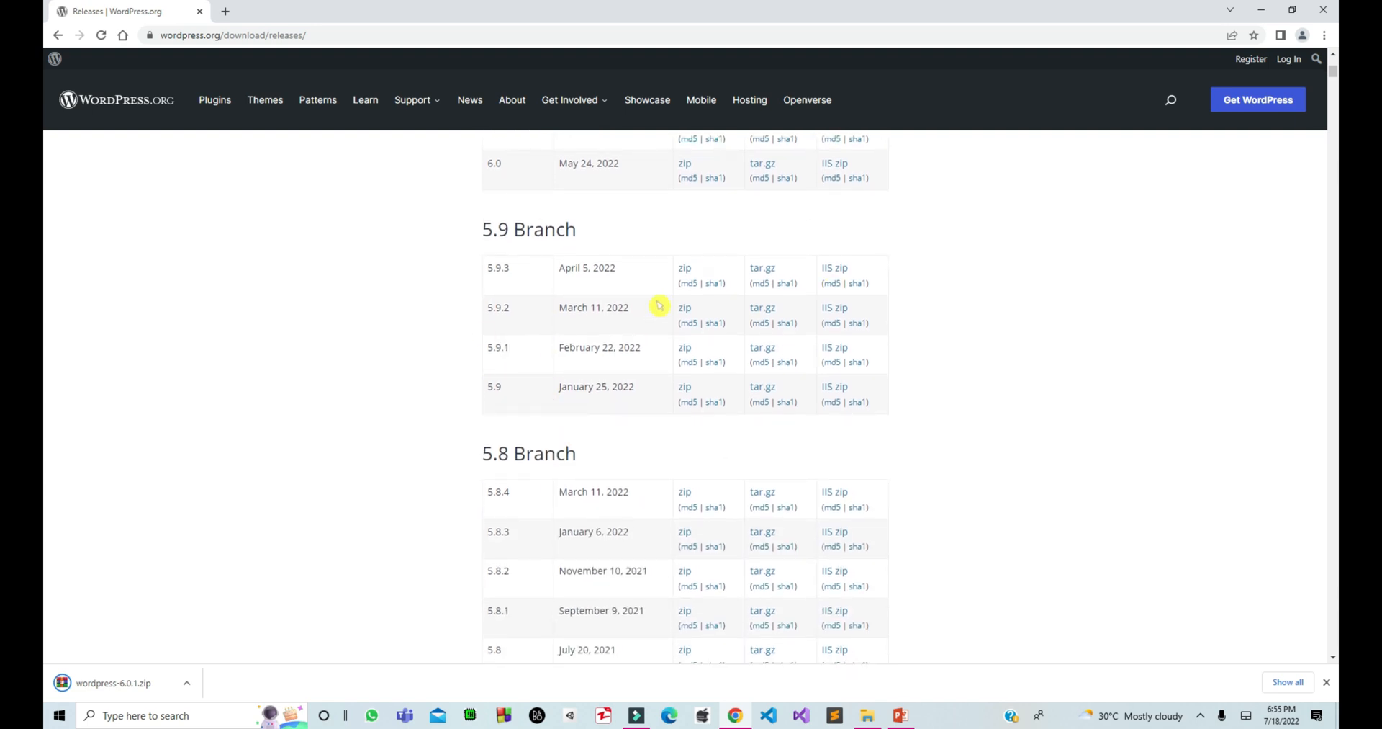
{"action": "scroll", "coordinate": [660, 305], "scroll_direction": "up", "scroll_amount": 6}
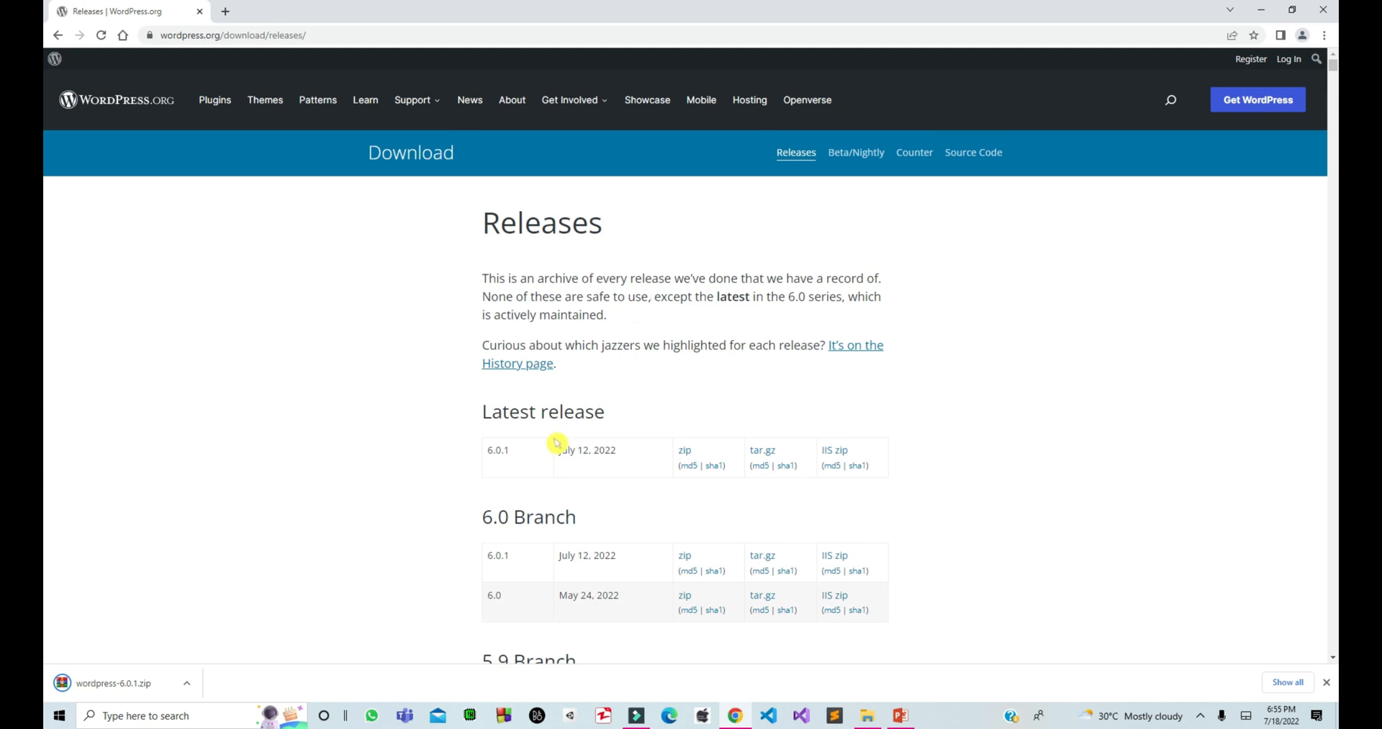
{"action": "double_click", "coordinate": [508, 450]}
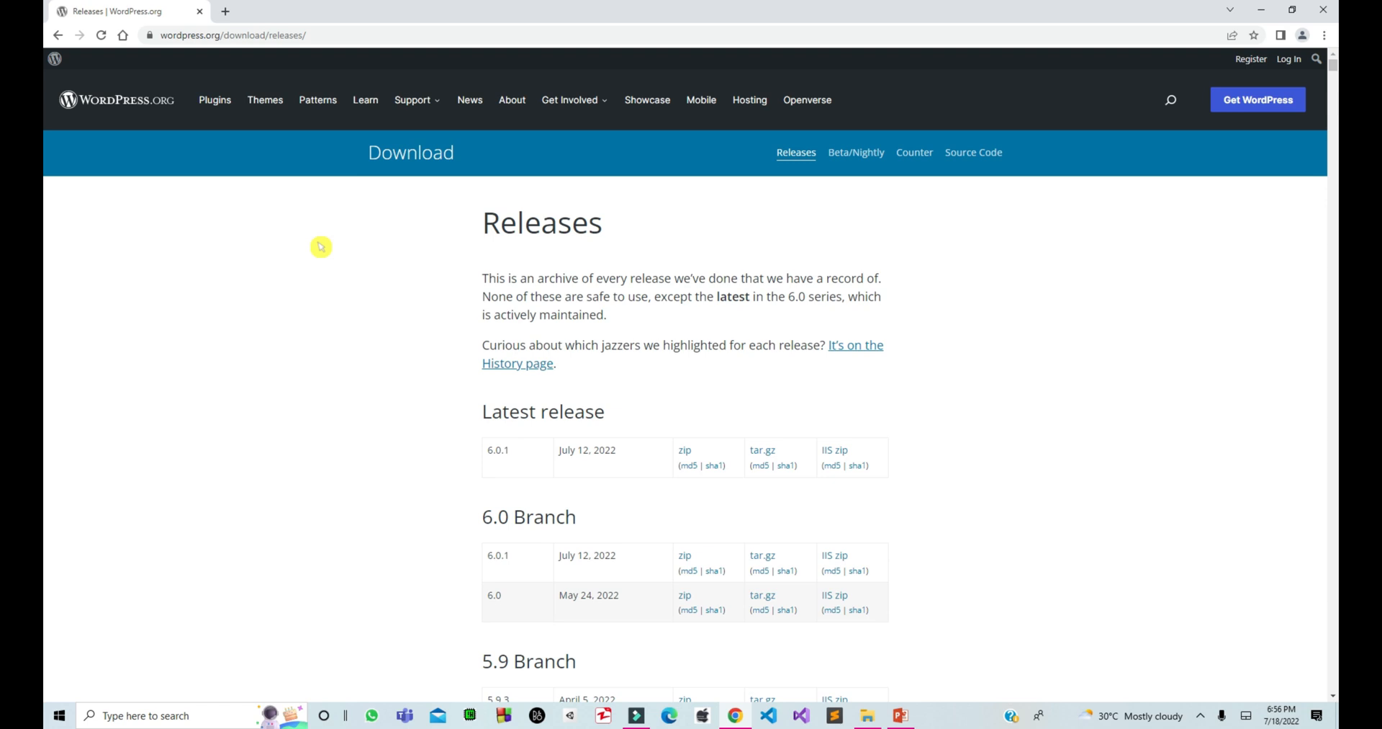
Show the downloaded wordpress-6.0.1.zip in its Downloads folder.
{"action": "key", "text": "ctrl+j"}
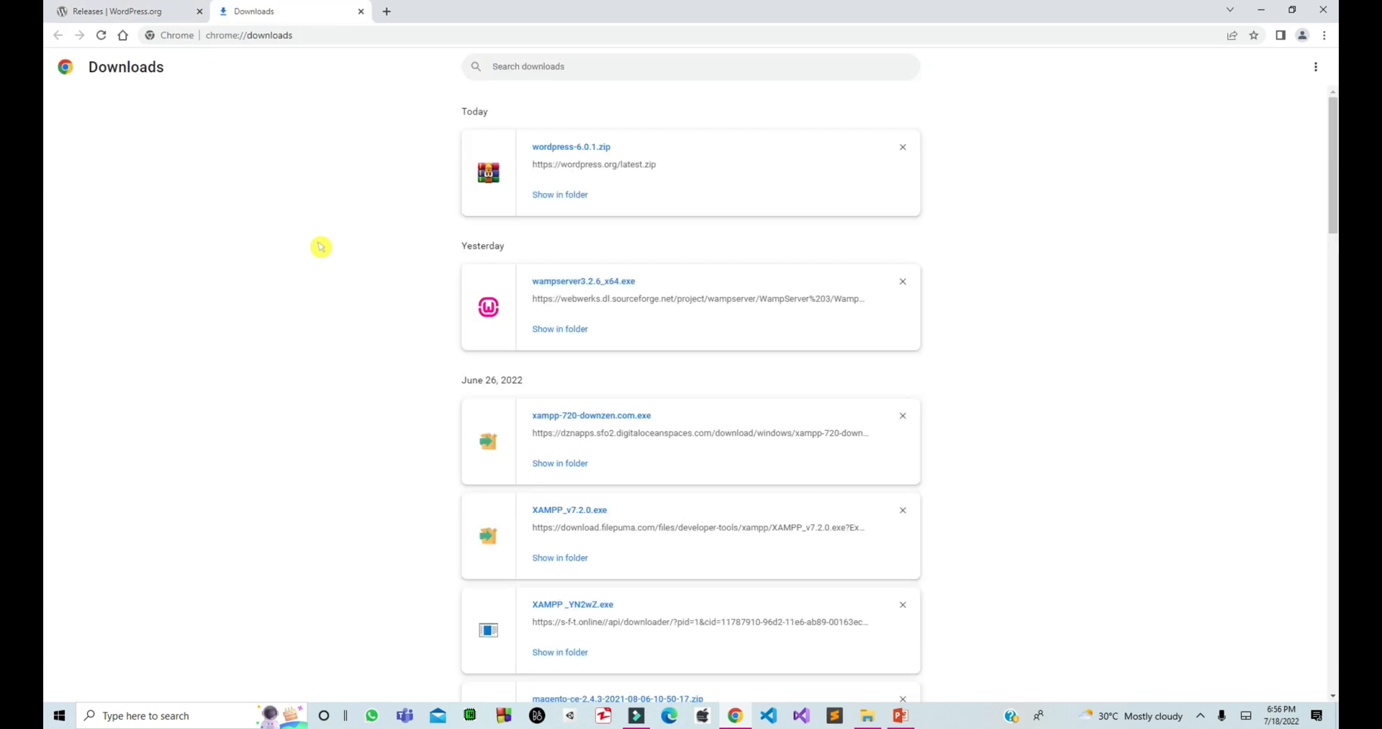
{"action": "left_click", "coordinate": [543, 195]}
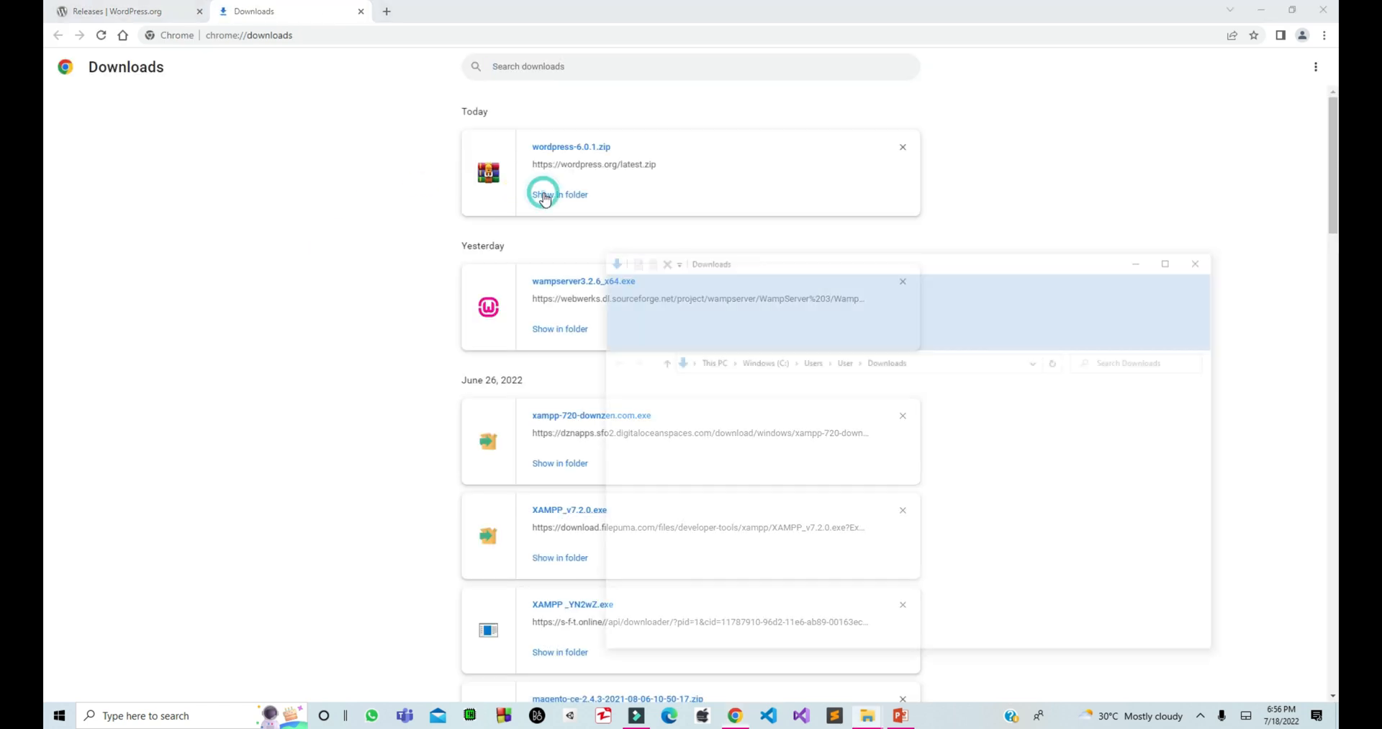
{"action": "key", "text": "ctrl+w"}
{"action": "left_click_drag", "start_coordinate": [1054, 268], "coordinate": [750, 167]}
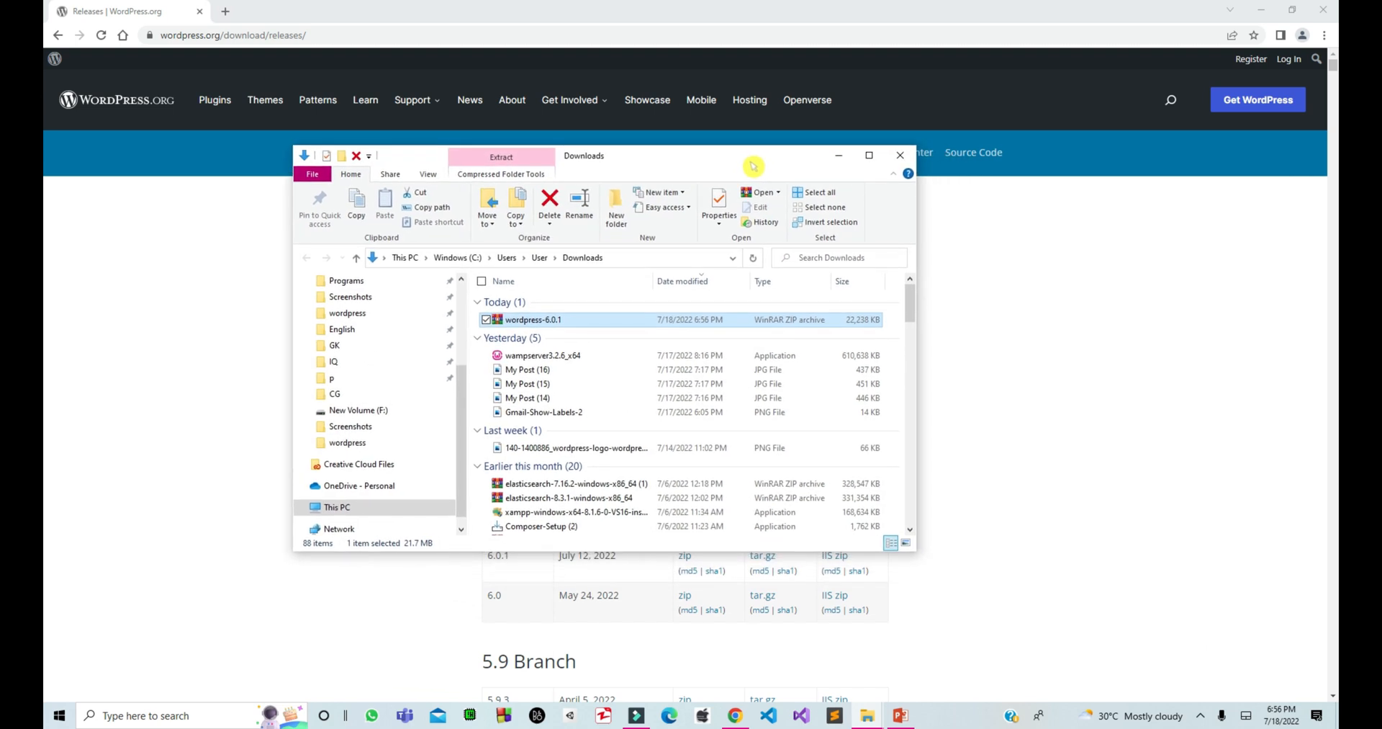
Extract the zip to wordpress-6.0.1 and open its wordpress folder, maximized.
{"action": "right_click", "coordinate": [551, 319]}
{"action": "left_click", "coordinate": [478, 401]}
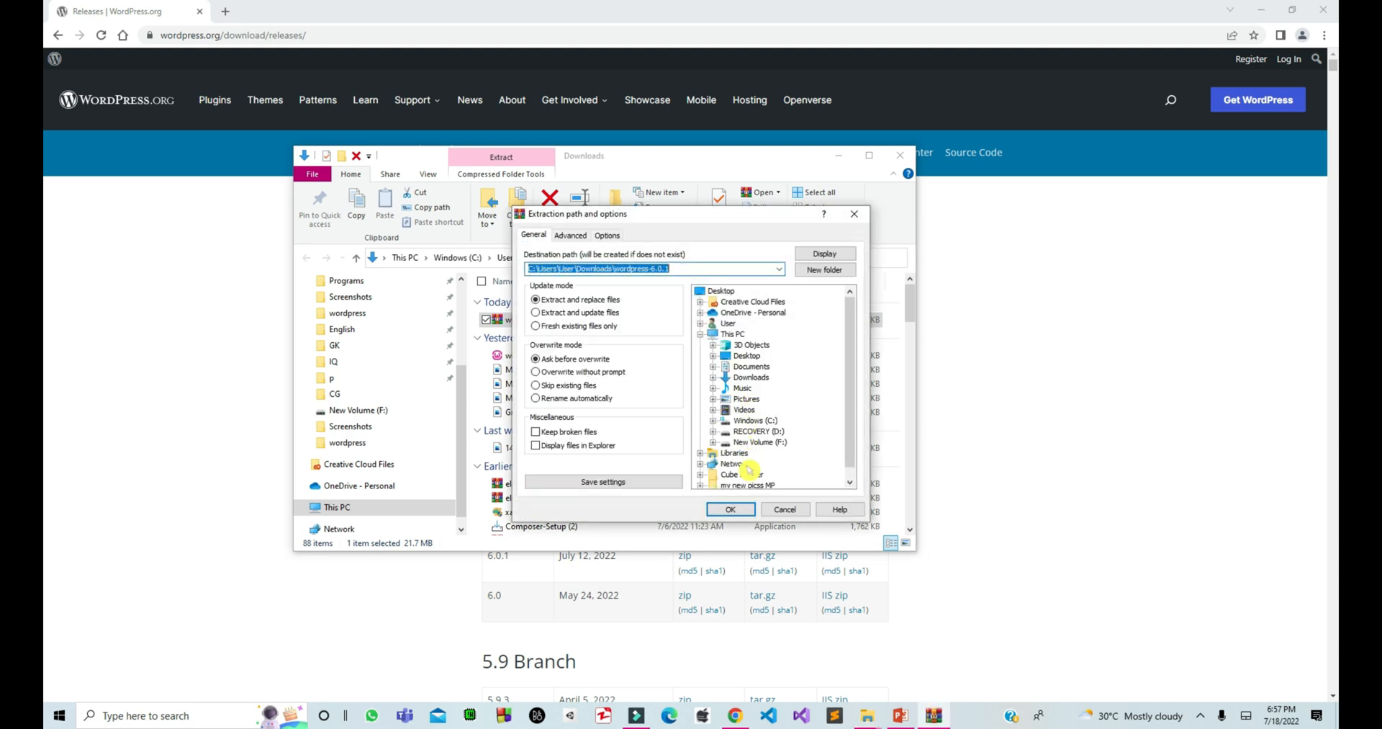
{"action": "left_click", "coordinate": [738, 511]}
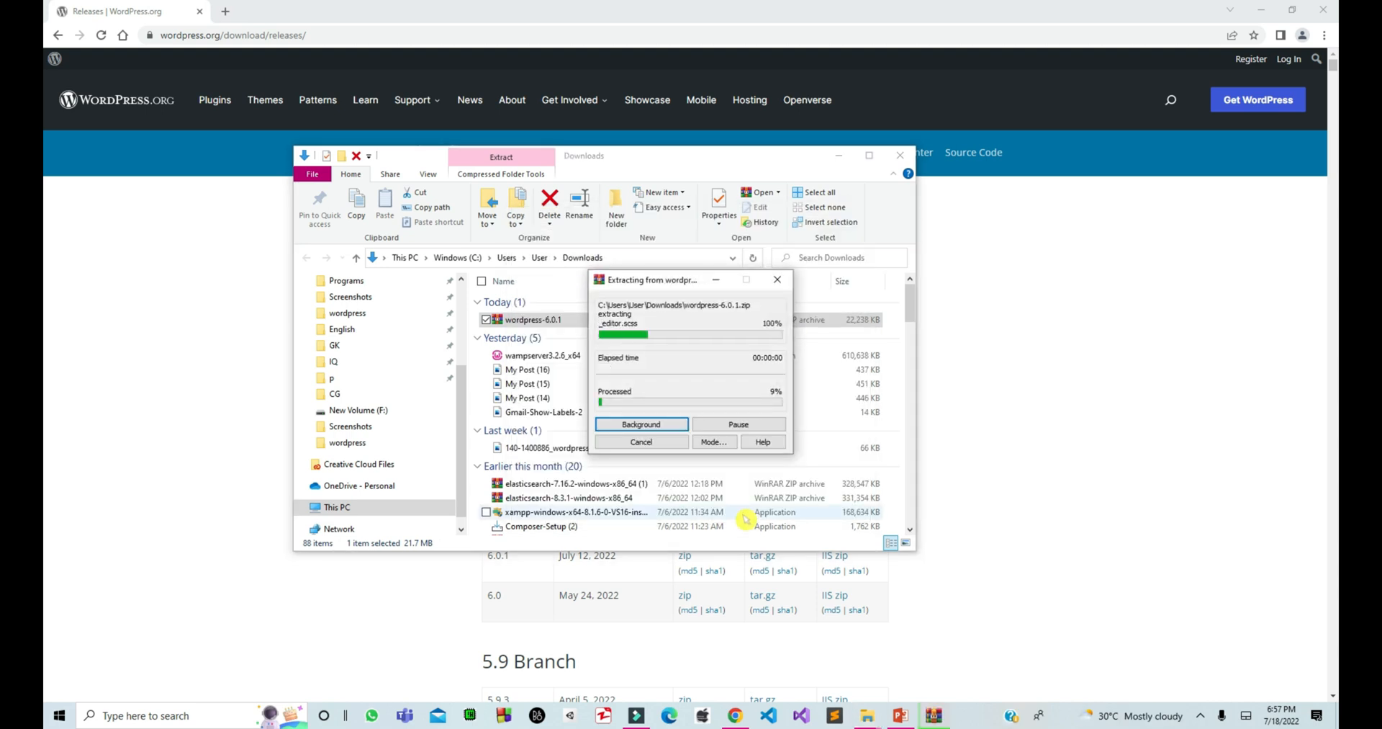
{"action": "double_click", "coordinate": [659, 349]}
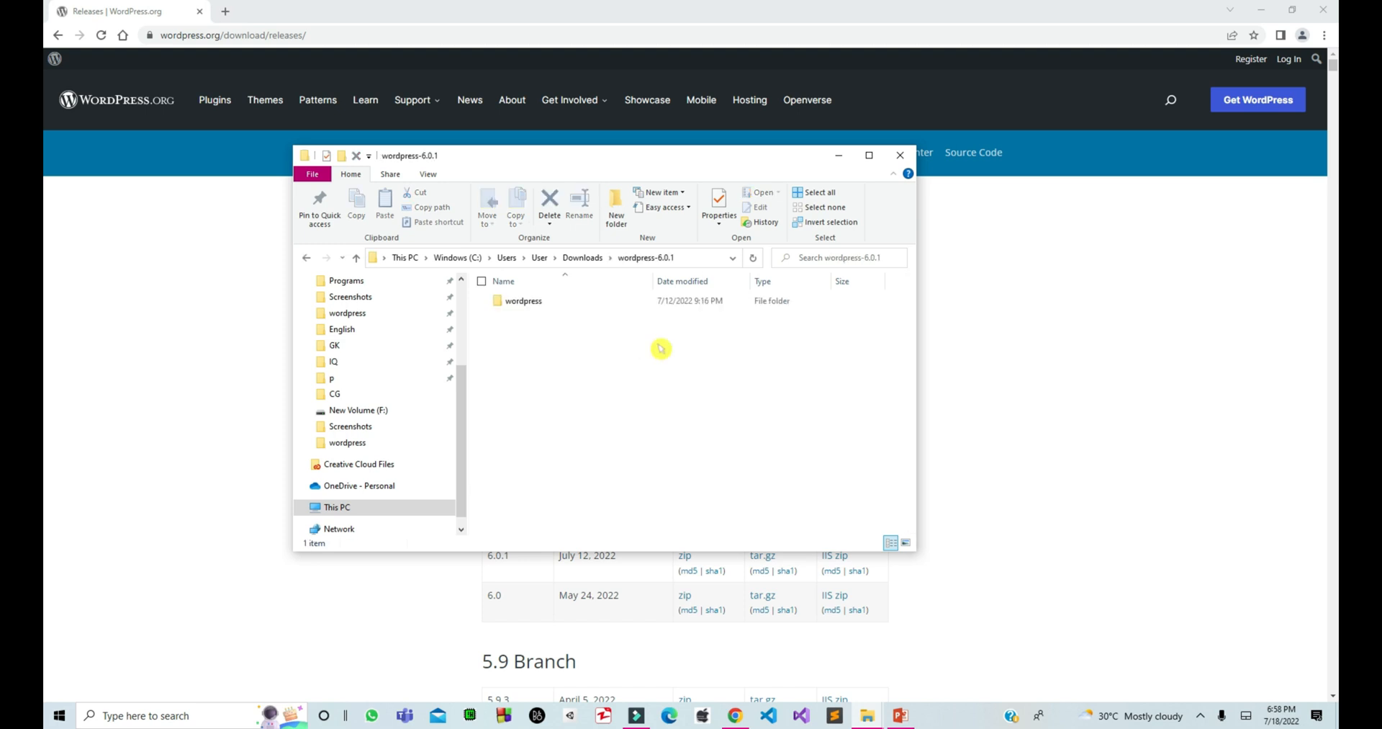
{"action": "double_click", "coordinate": [572, 303]}
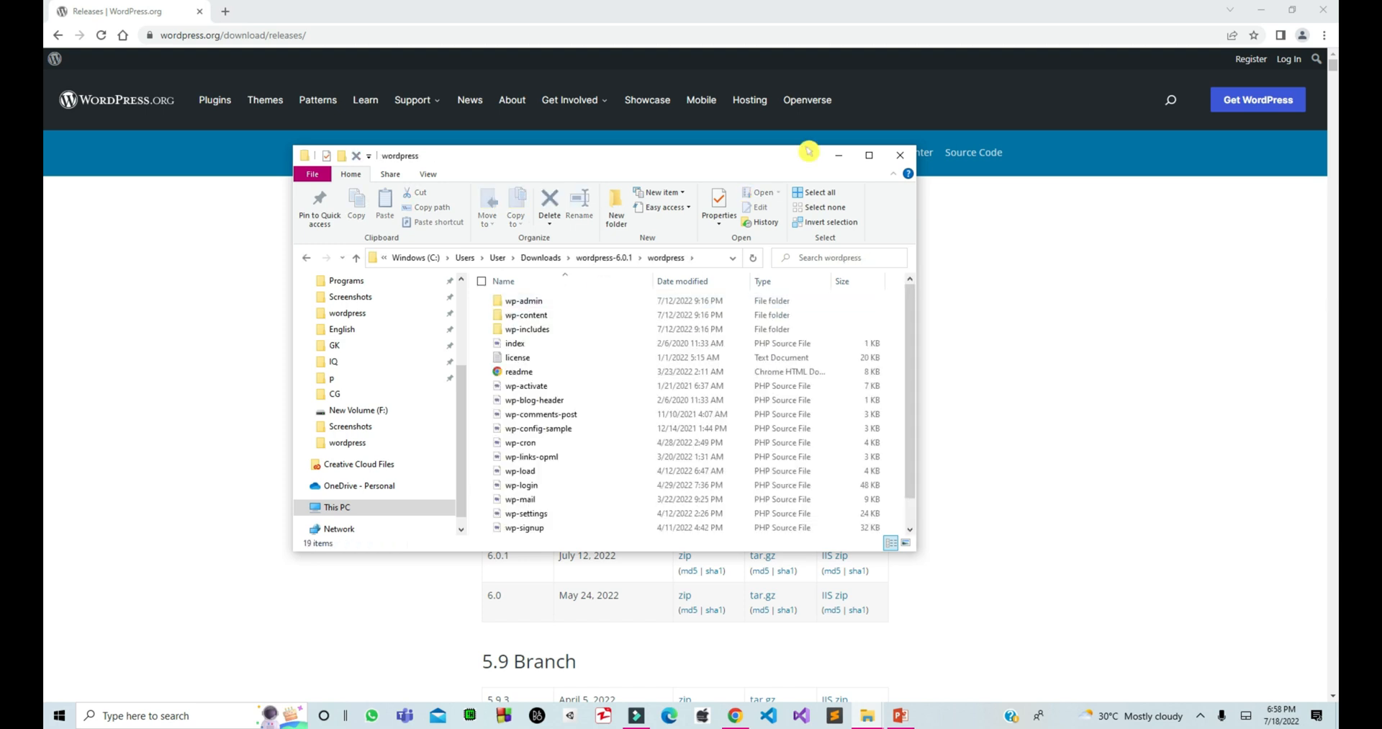
{"action": "left_click", "coordinate": [882, 155]}
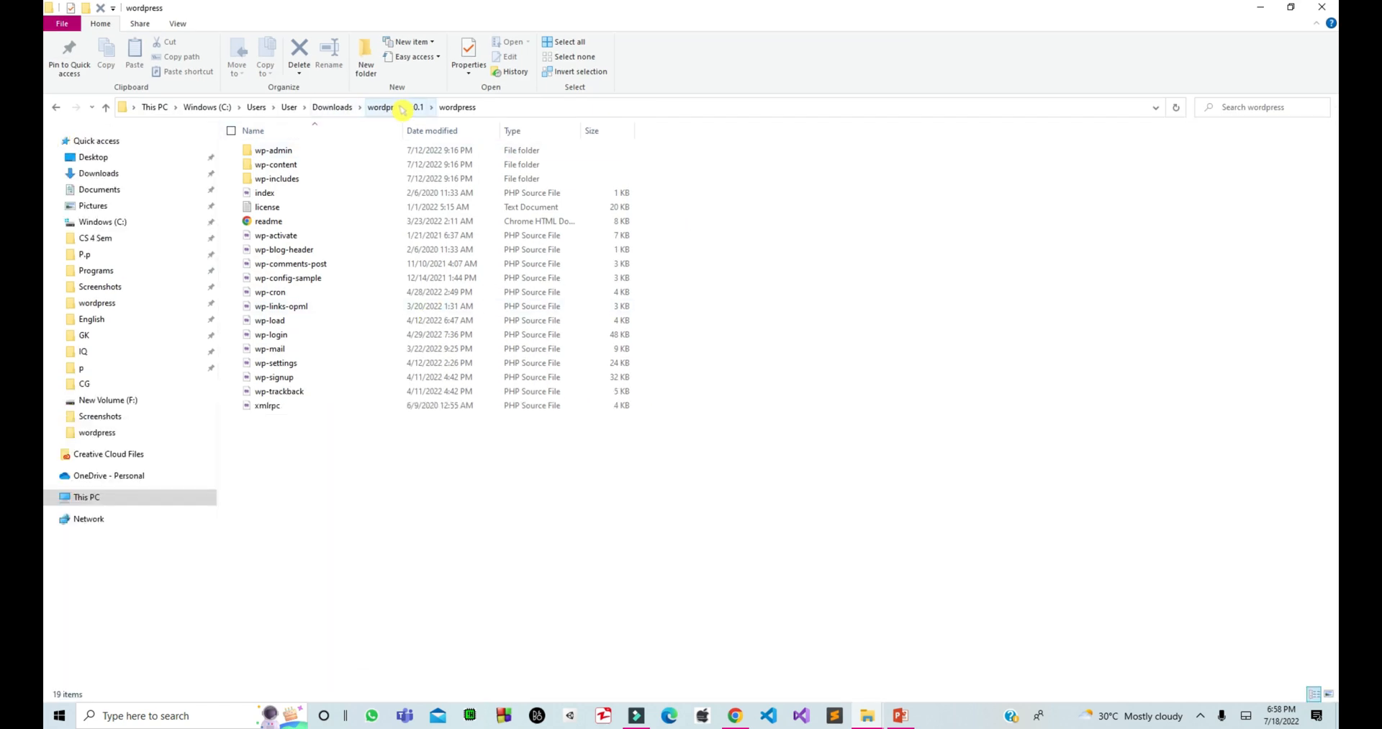
Go from the wordpress folder to the wamp64 folder on Windows (C:).
{"action": "left_click", "coordinate": [401, 108]}
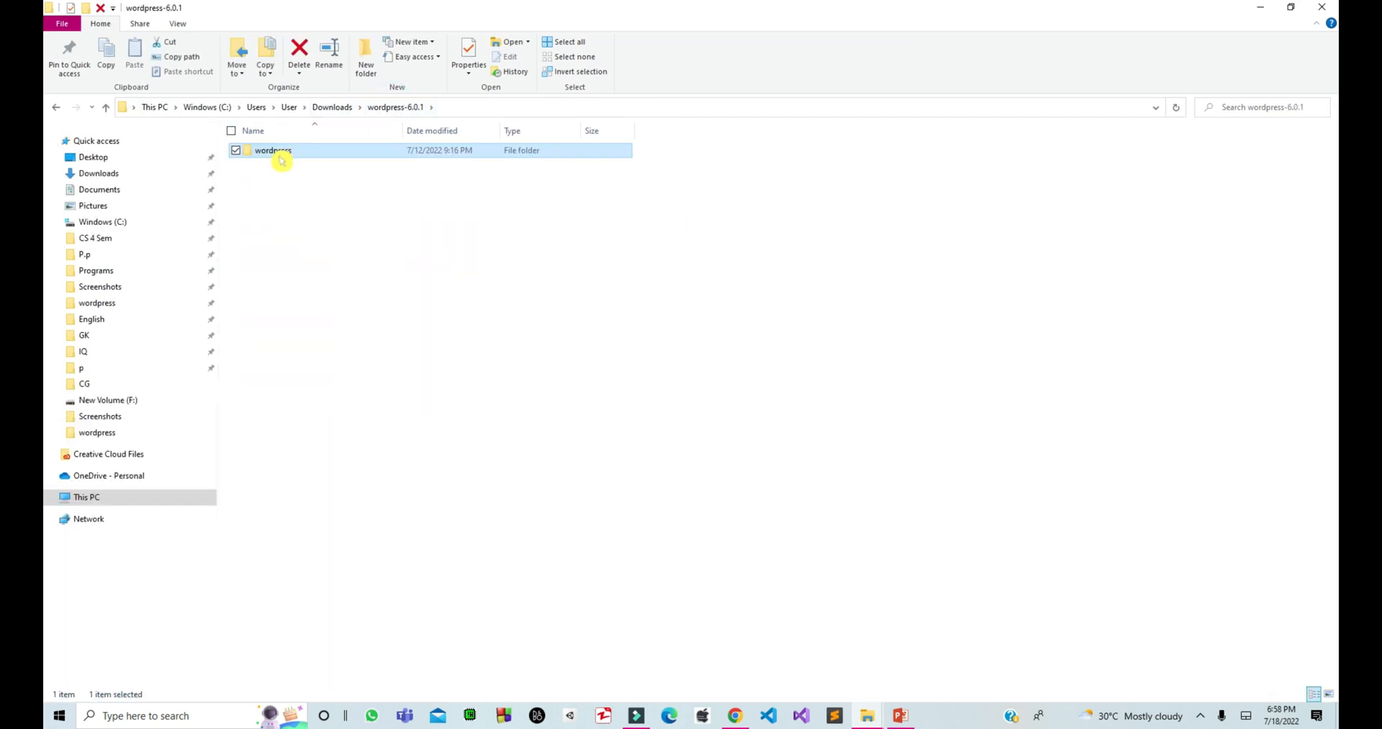
{"action": "double_click", "coordinate": [283, 154]}
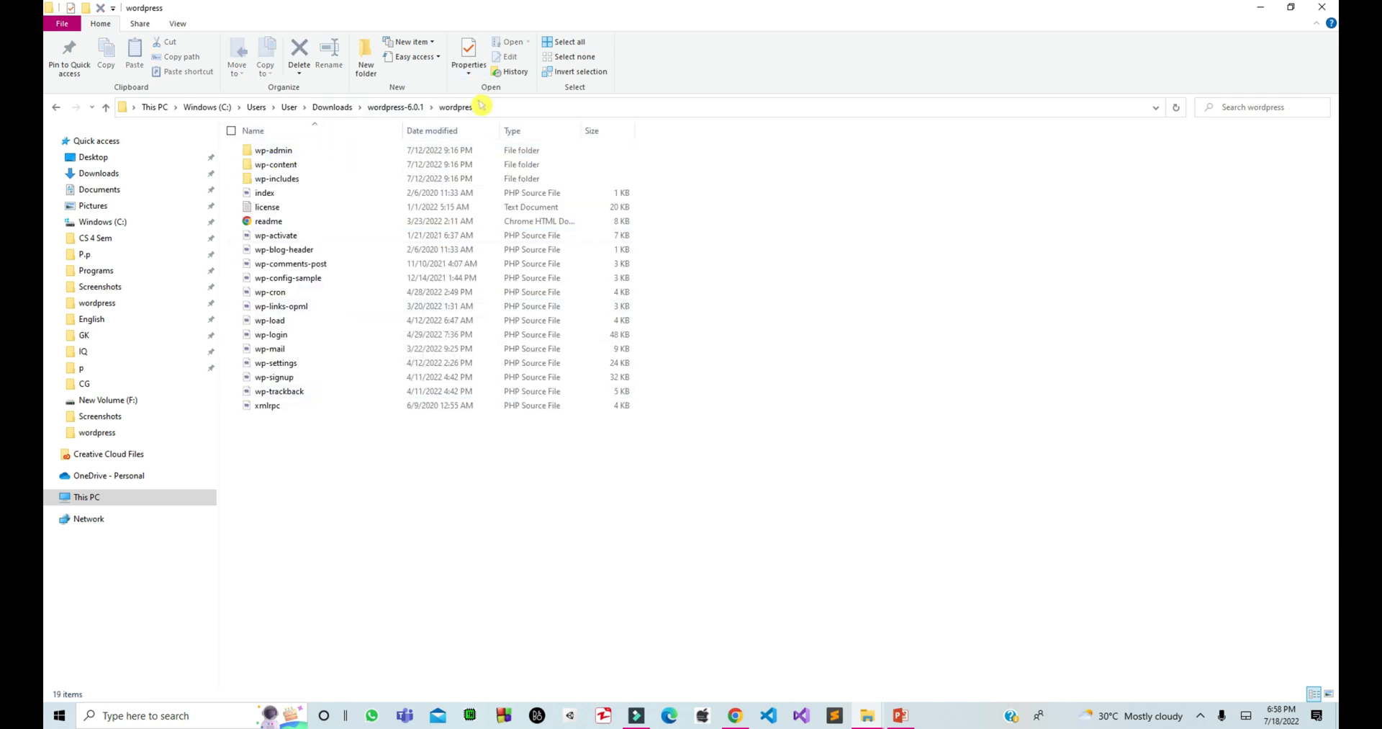
{"action": "left_click", "coordinate": [140, 223]}
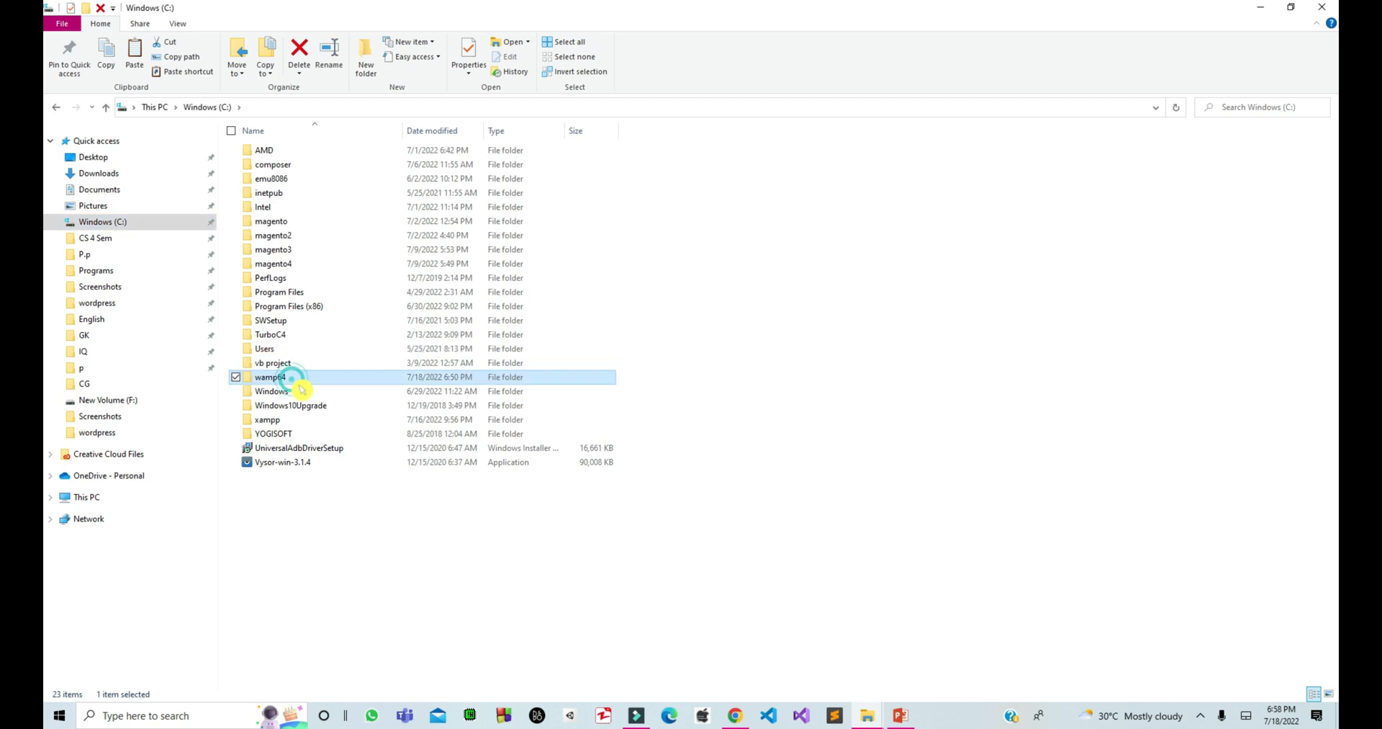
{"action": "double_click", "coordinate": [297, 379]}
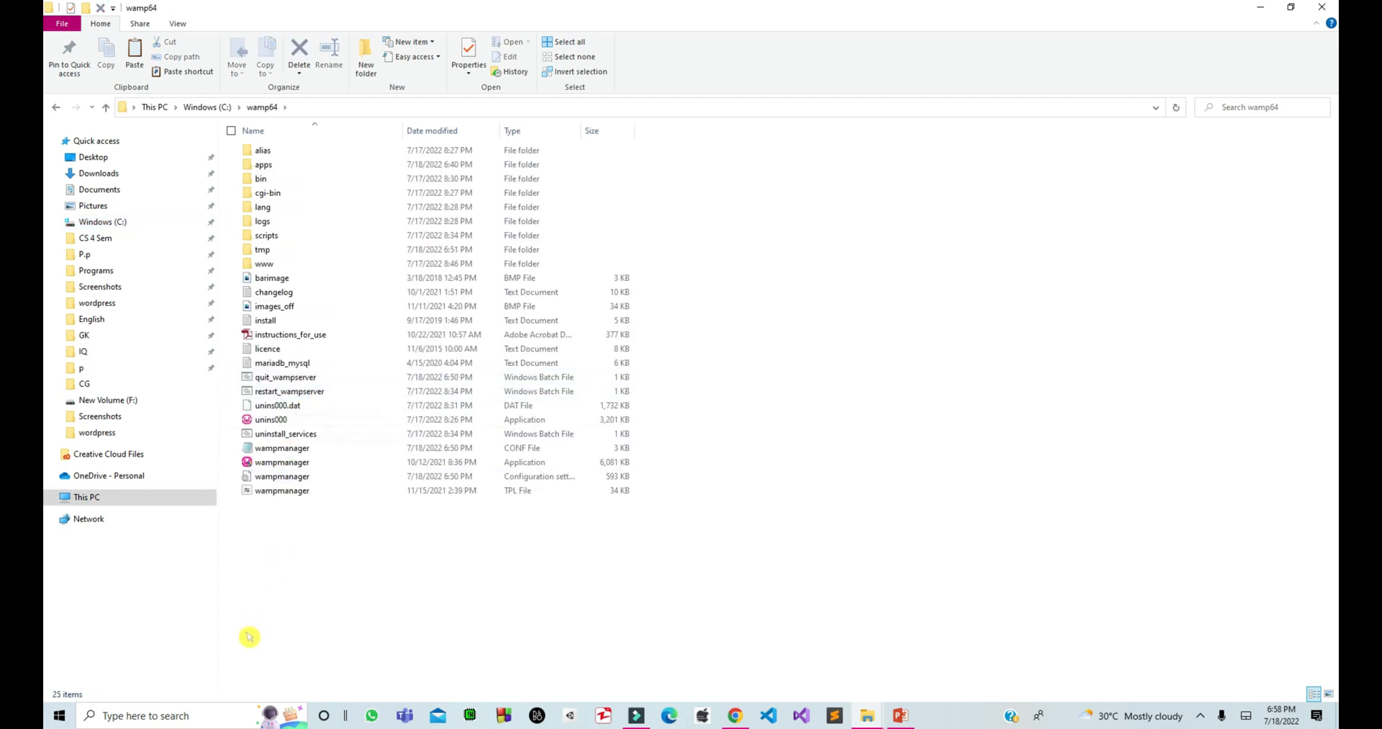
Search for 'wamp' and pin Wampserver64 to the taskbar.
{"action": "left_click", "coordinate": [201, 712]}
{"action": "type", "text": "wamp"}
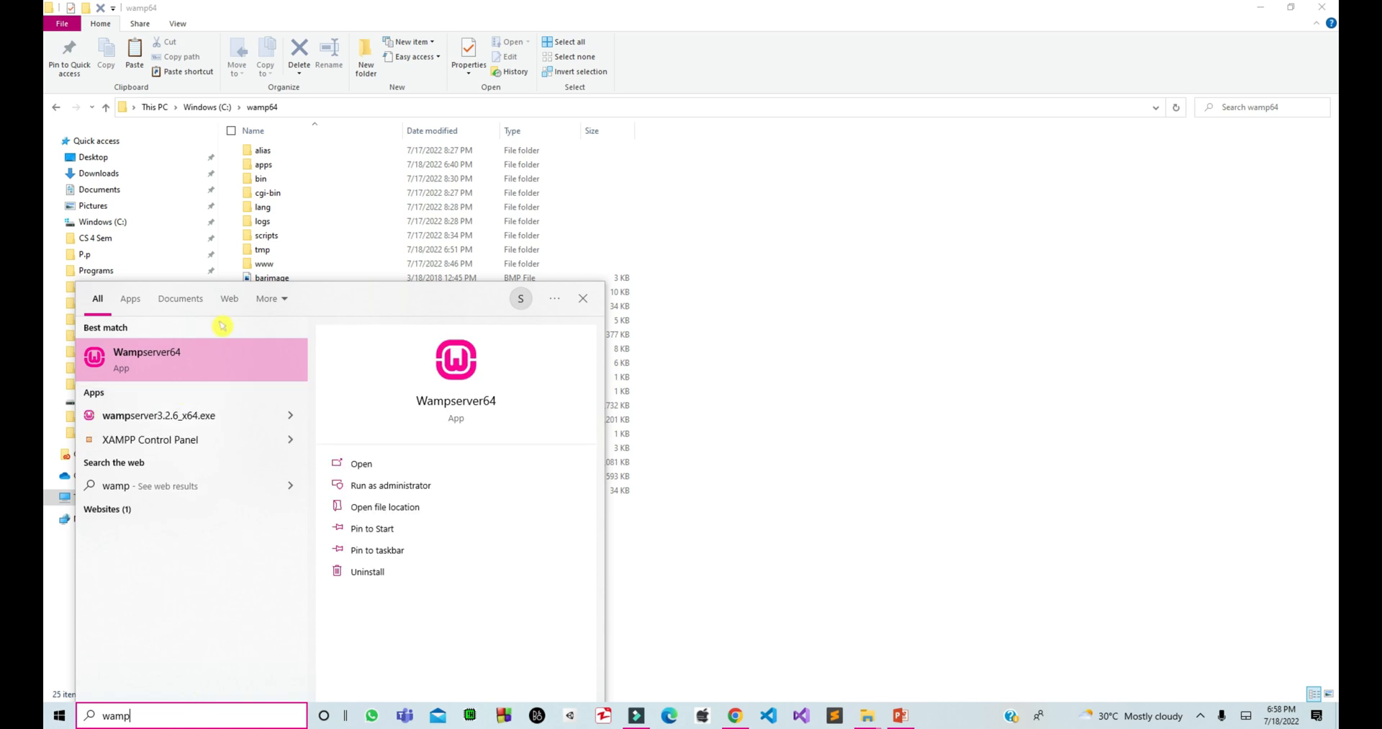
{"action": "right_click", "coordinate": [223, 349]}
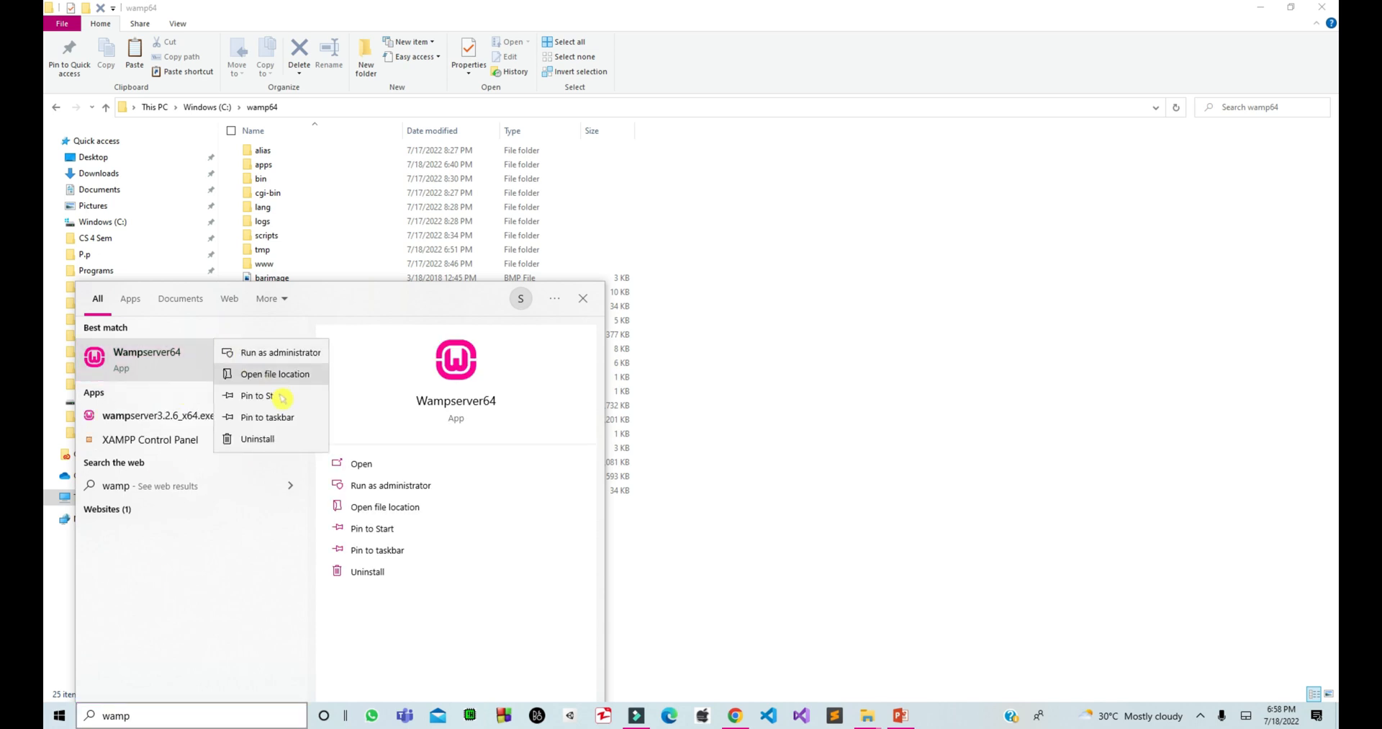
{"action": "left_click", "coordinate": [285, 416]}
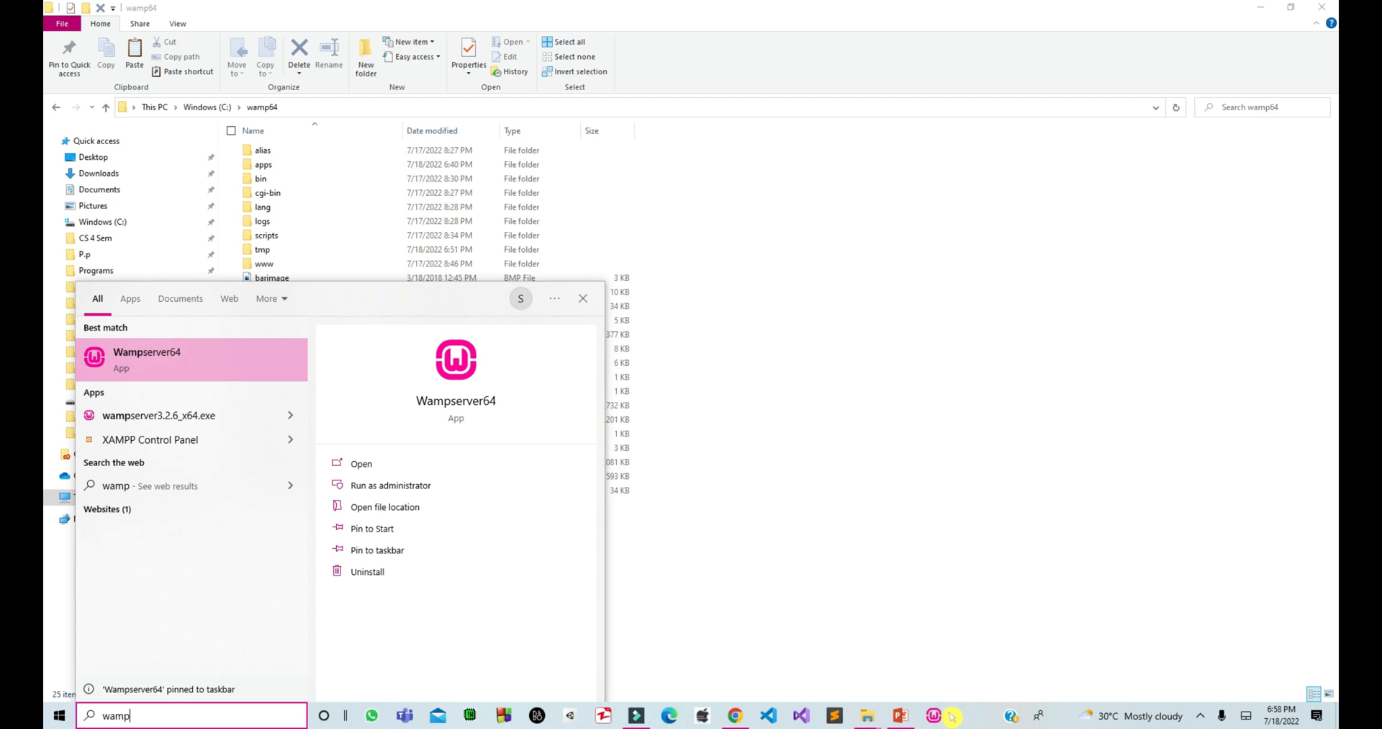
{"action": "left_click", "coordinate": [936, 714]}
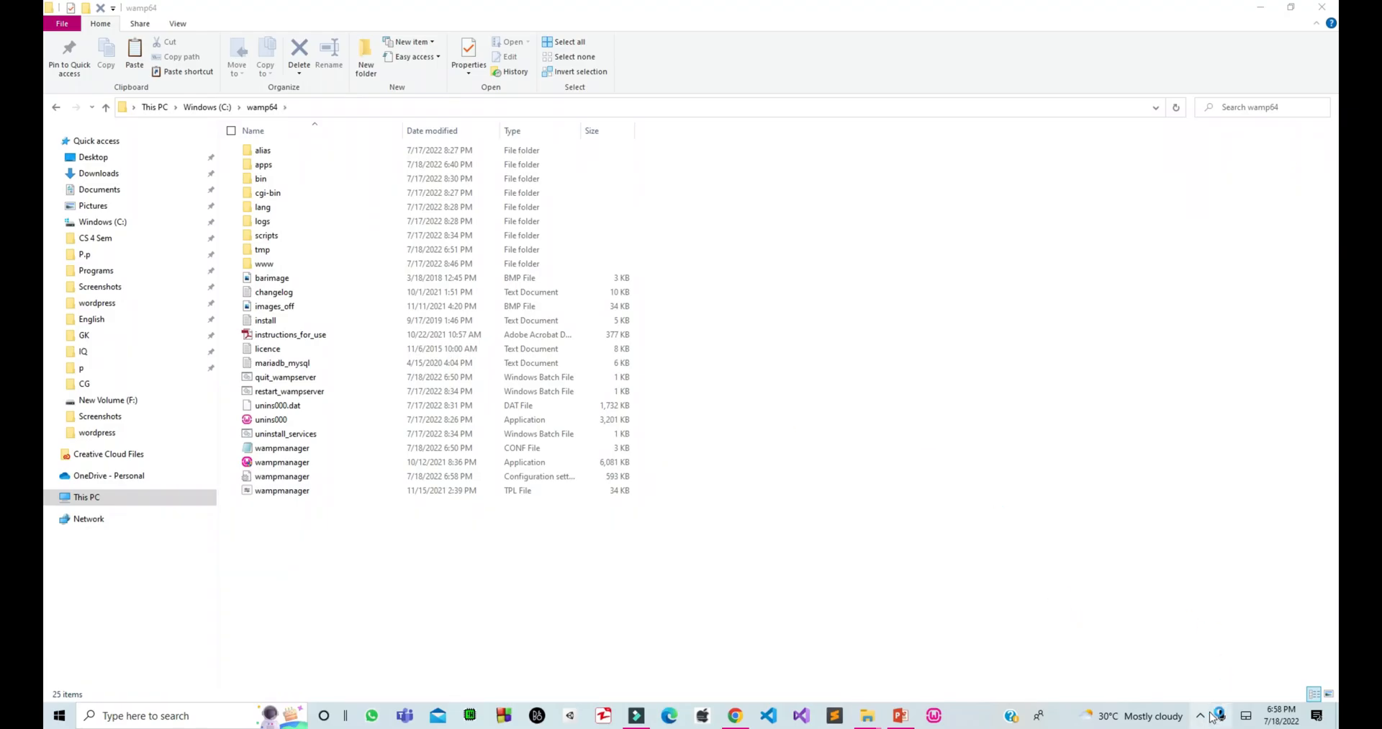
Confirm WampServer is running in the system tray, then open the www folder.
{"action": "left_click", "coordinate": [1200, 713]}
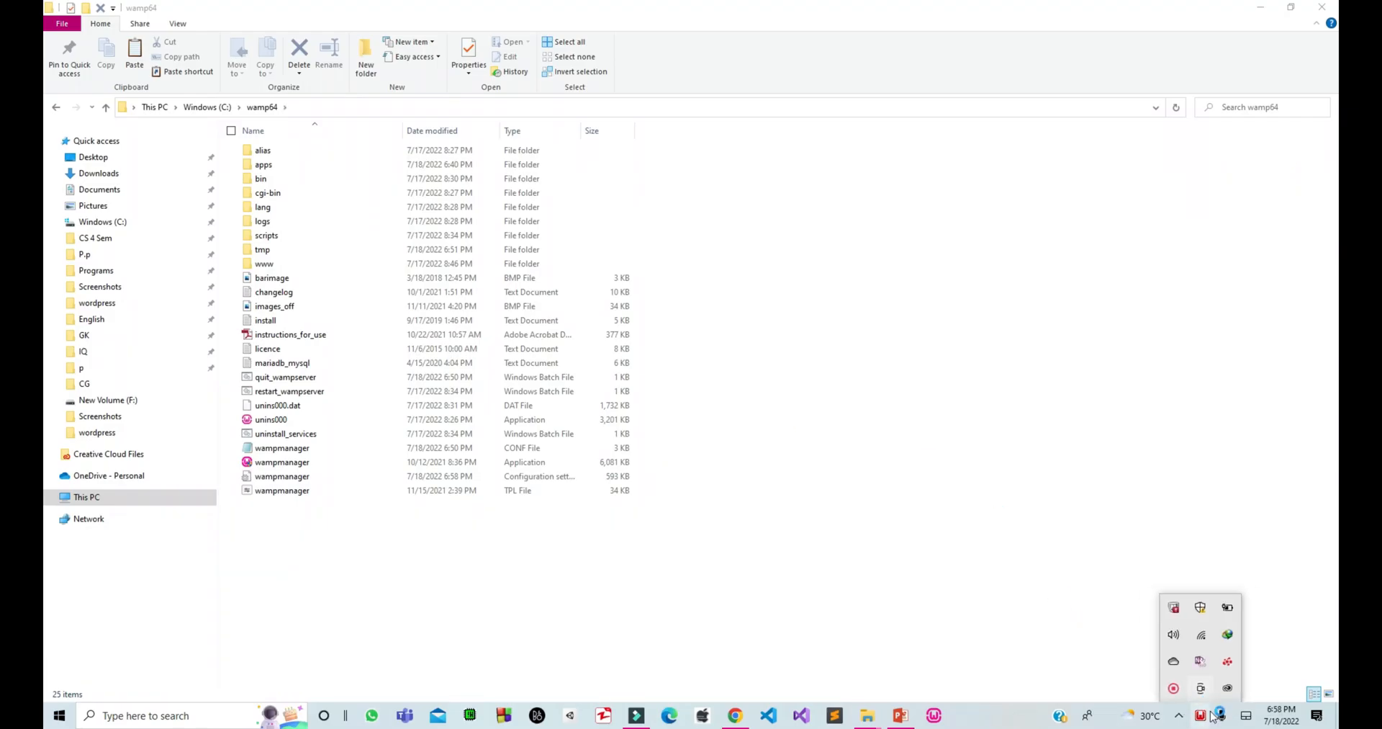
{"action": "left_click", "coordinate": [1229, 685]}
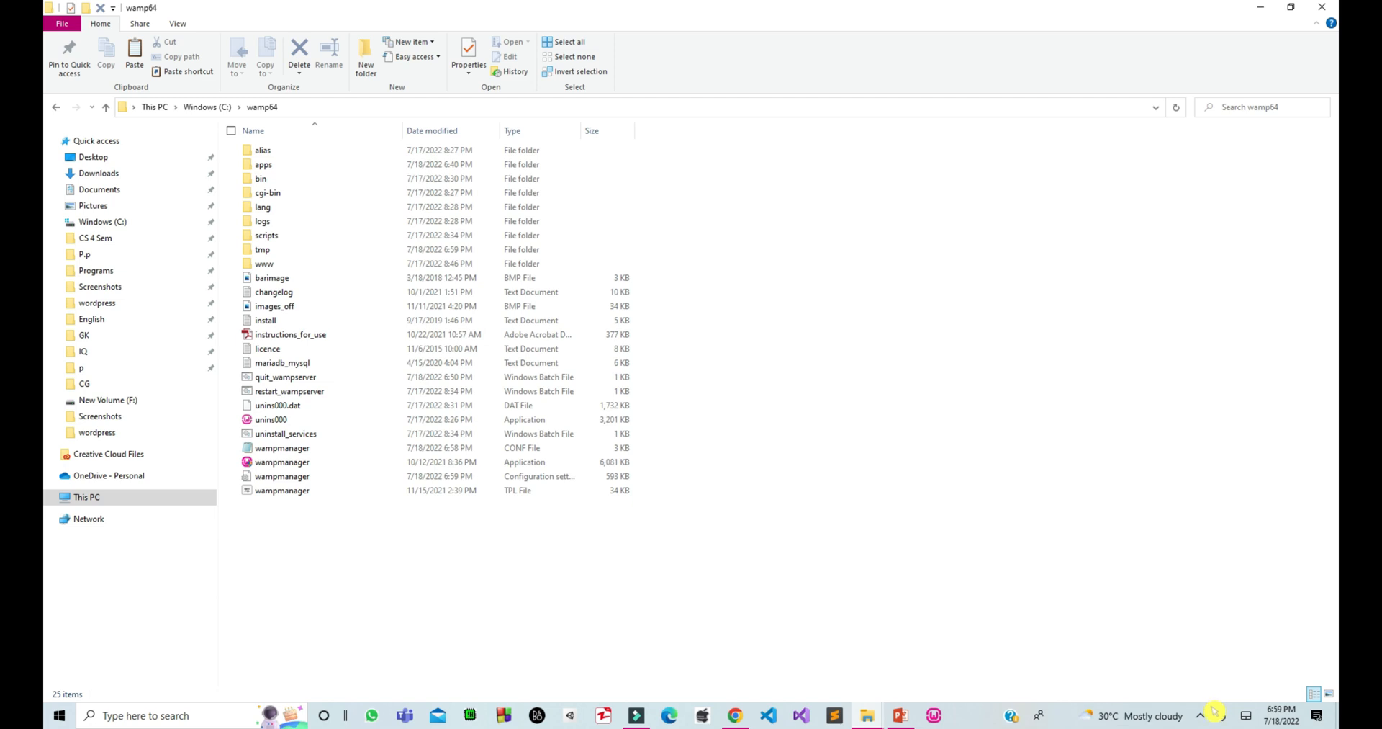
{"action": "left_click", "coordinate": [1200, 716]}
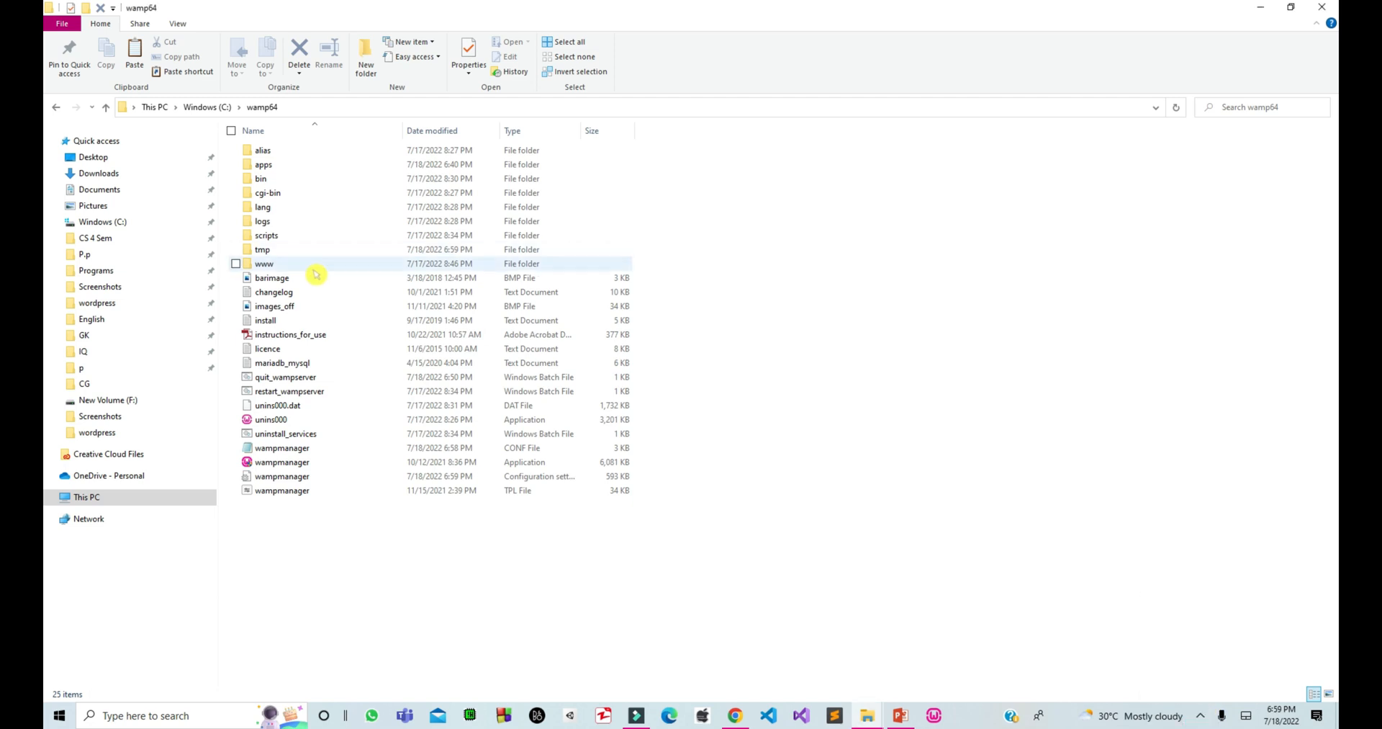
{"action": "double_click", "coordinate": [315, 270]}
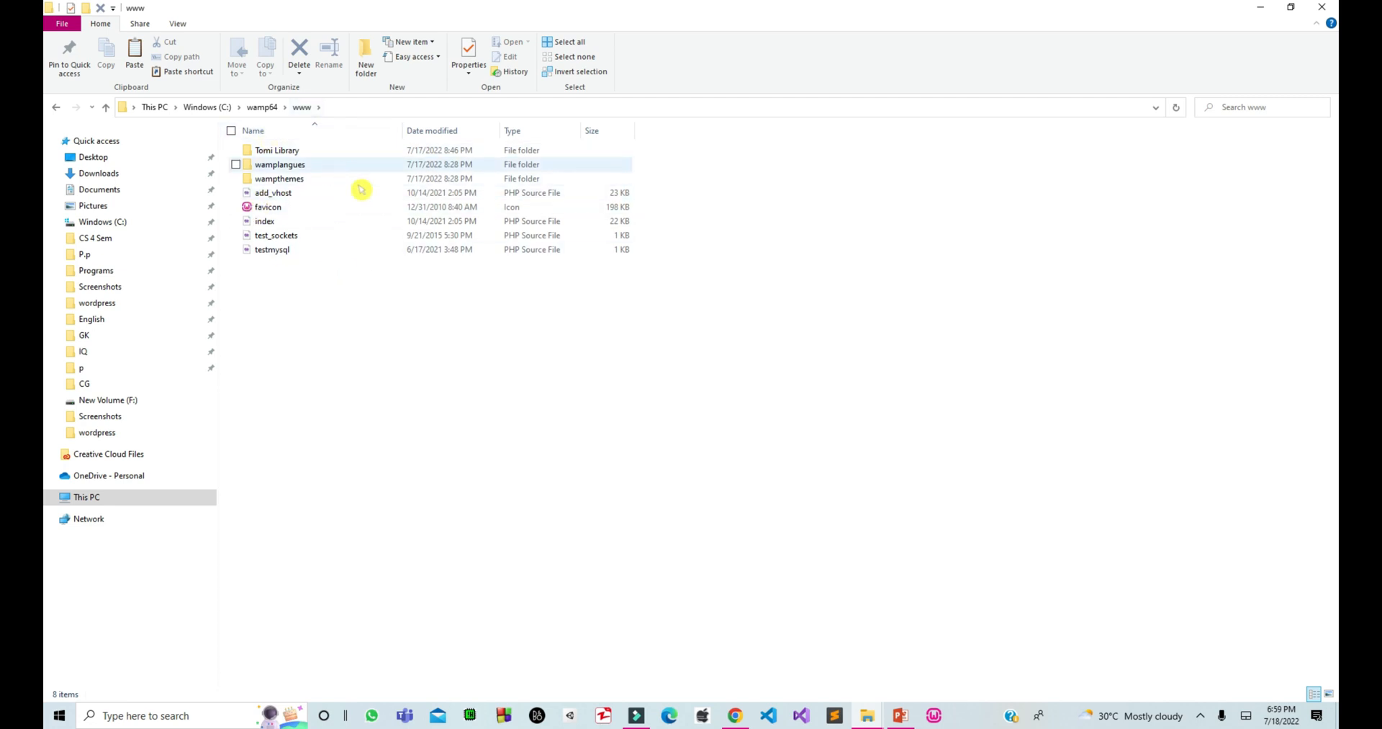
Paste the wordpress folder into C:\wamp64\www and rename it 'tl website'.
{"action": "right_click", "coordinate": [358, 291]}
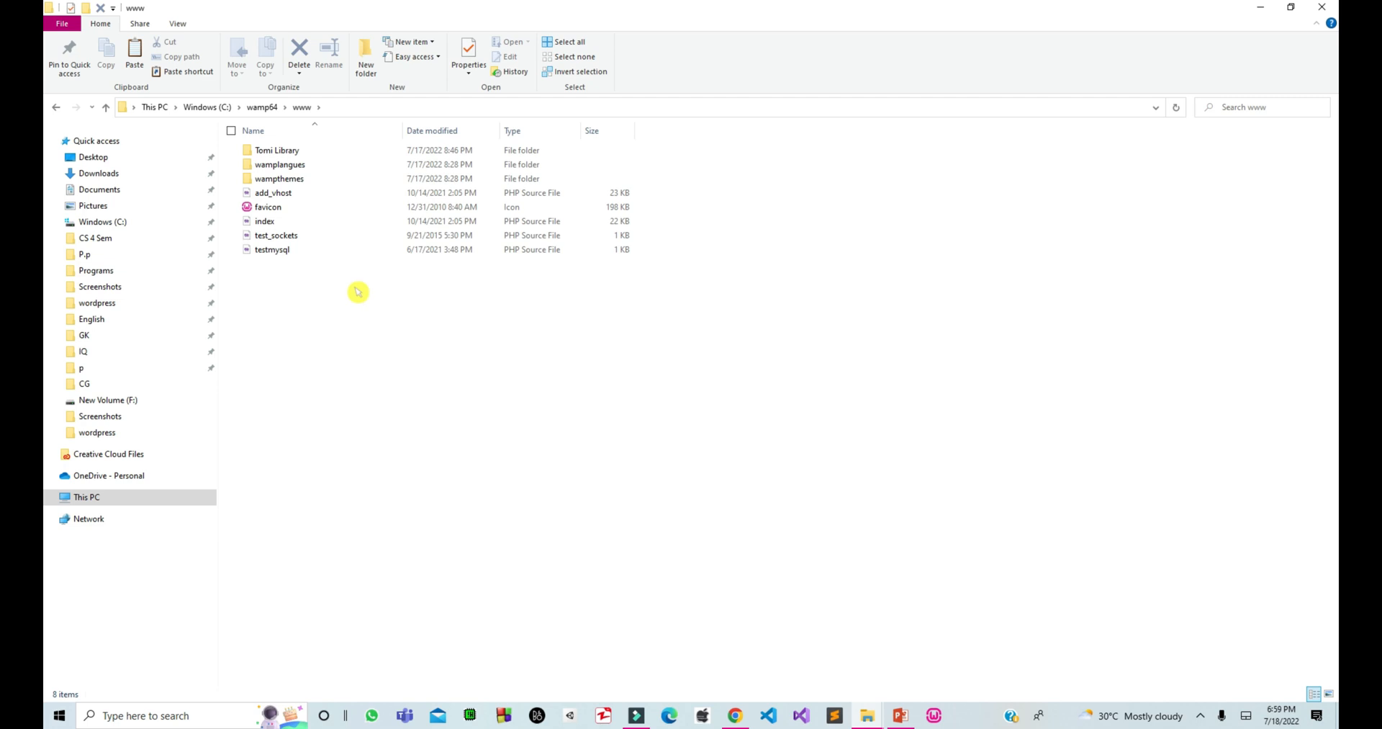
{"action": "key", "text": "ctrl+v"}
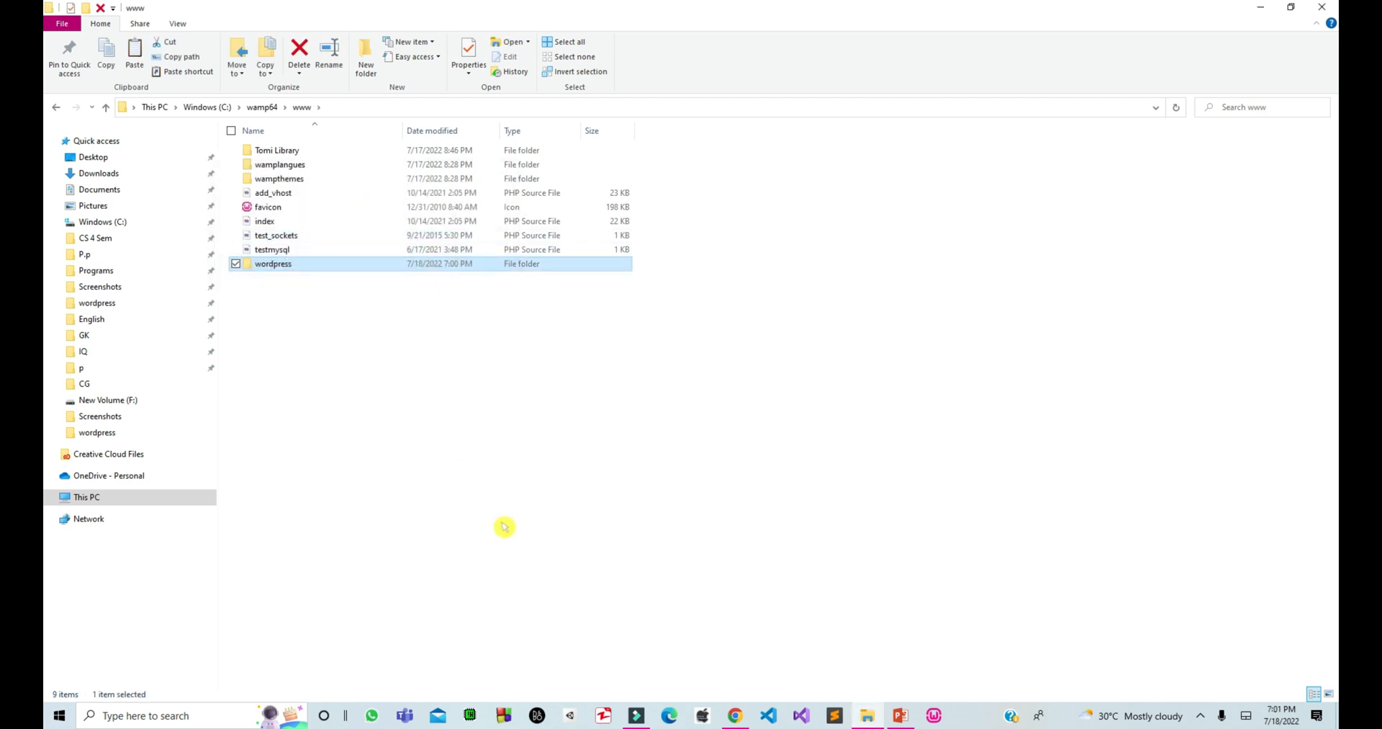
{"action": "key", "text": "F2"}
{"action": "type", "text": "tl"}
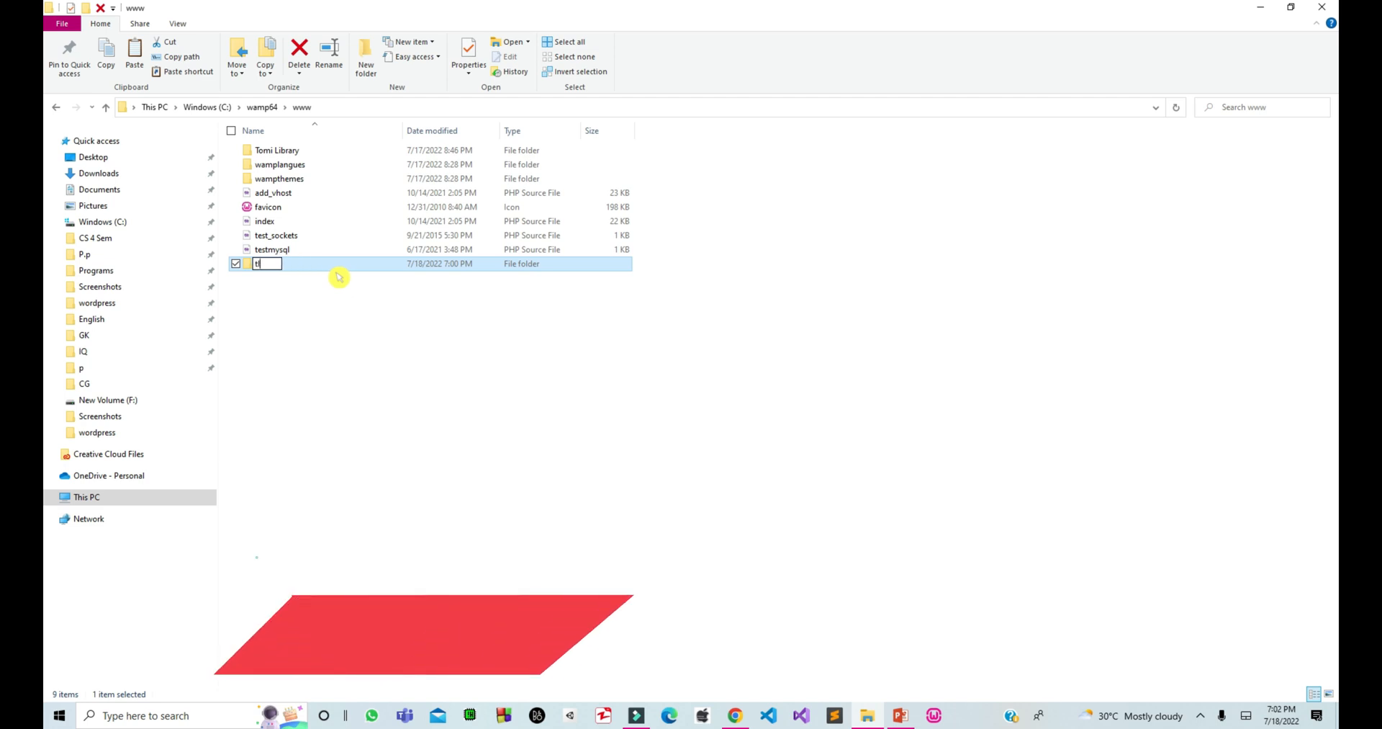
{"action": "type", "text": " webs"}
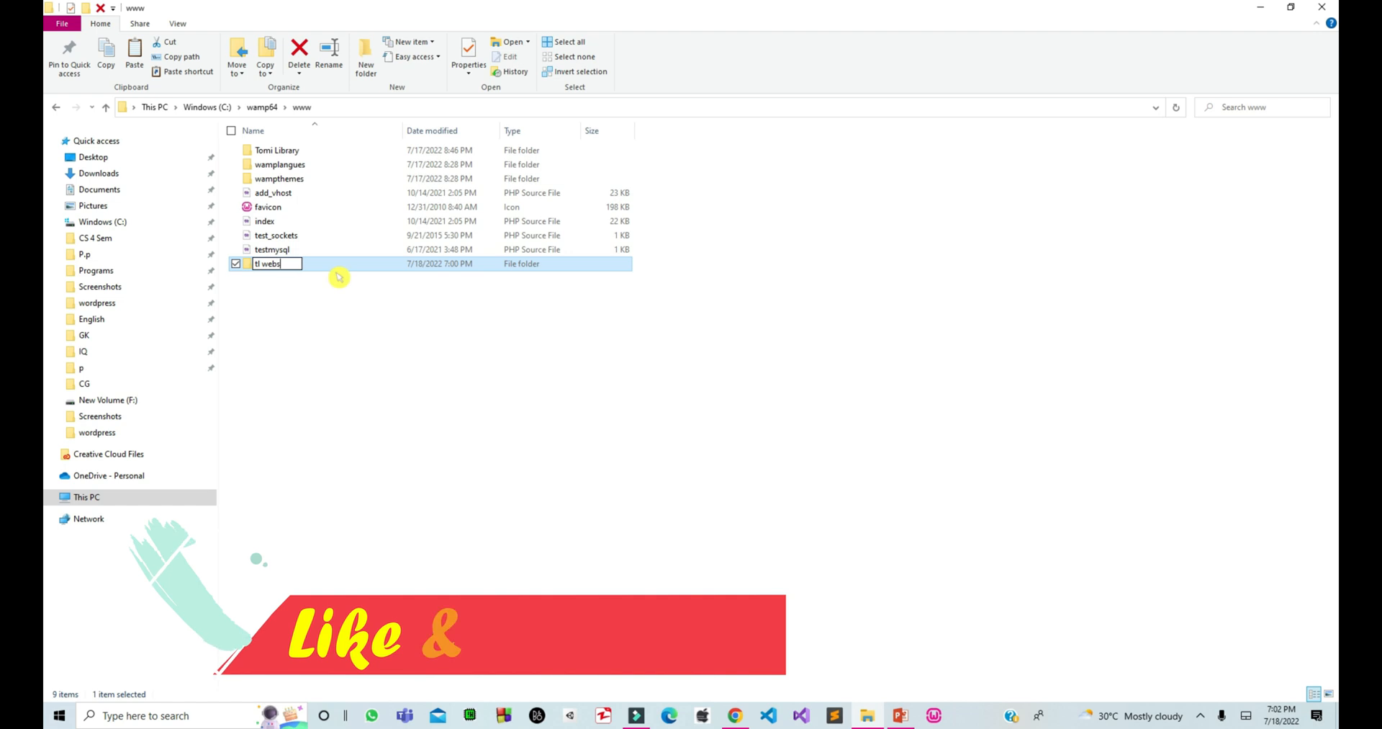
{"action": "type", "text": "ite"}
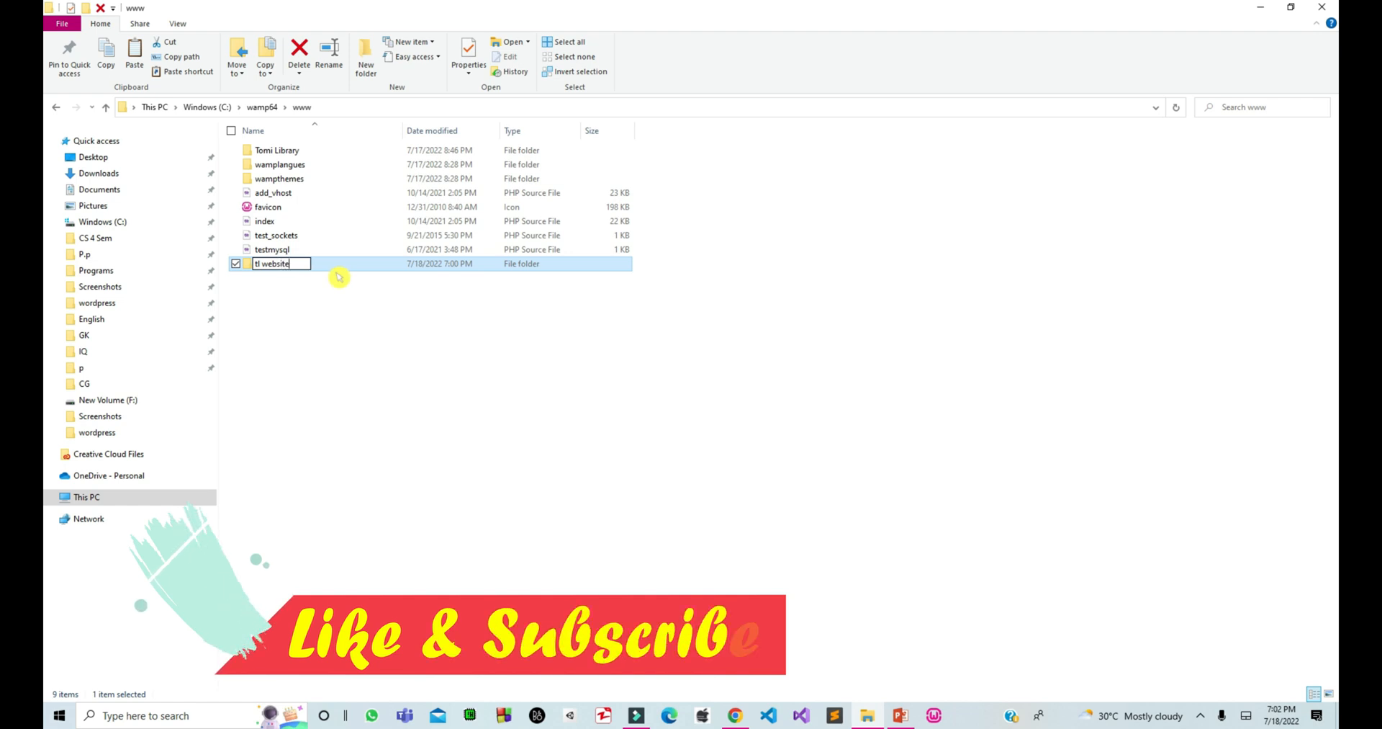
{"action": "key", "text": "Return"}
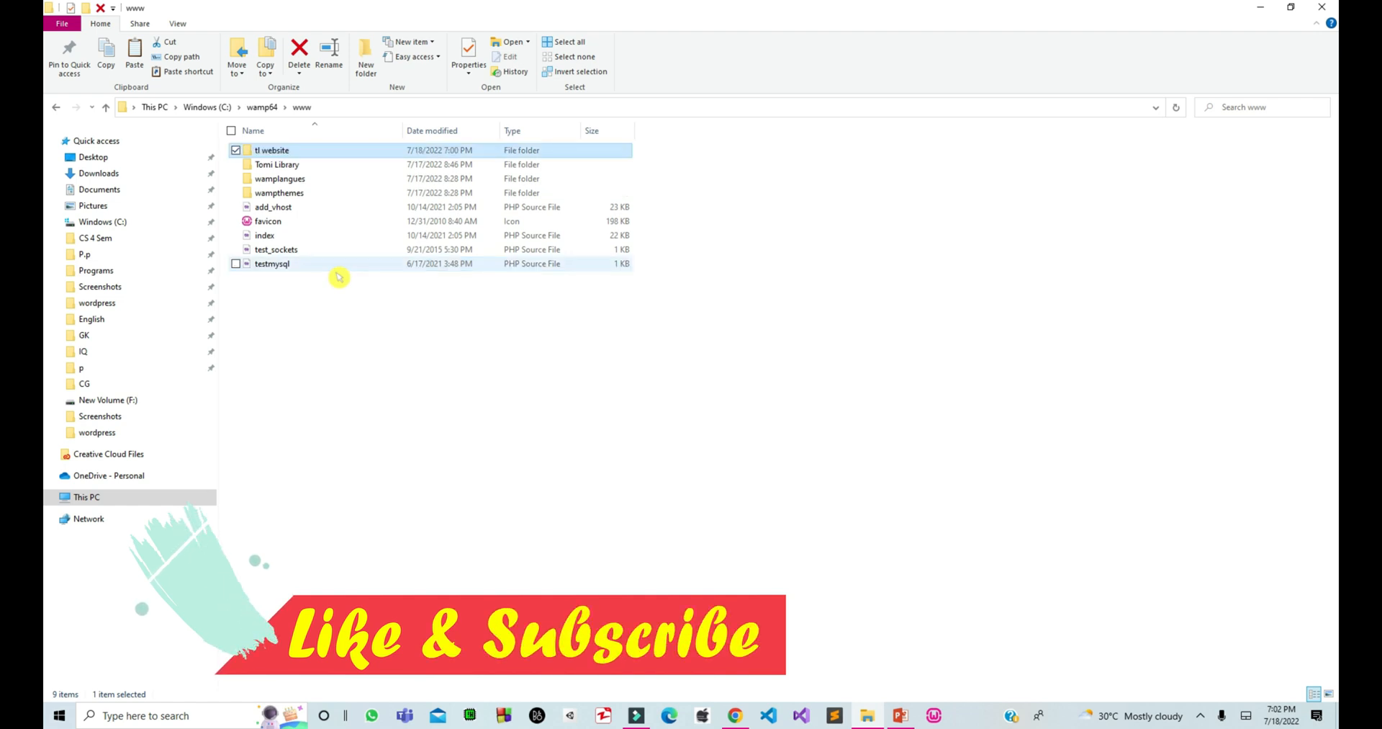
{"action": "left_click", "coordinate": [338, 277]}
{"action": "left_click", "coordinate": [1200, 714]}
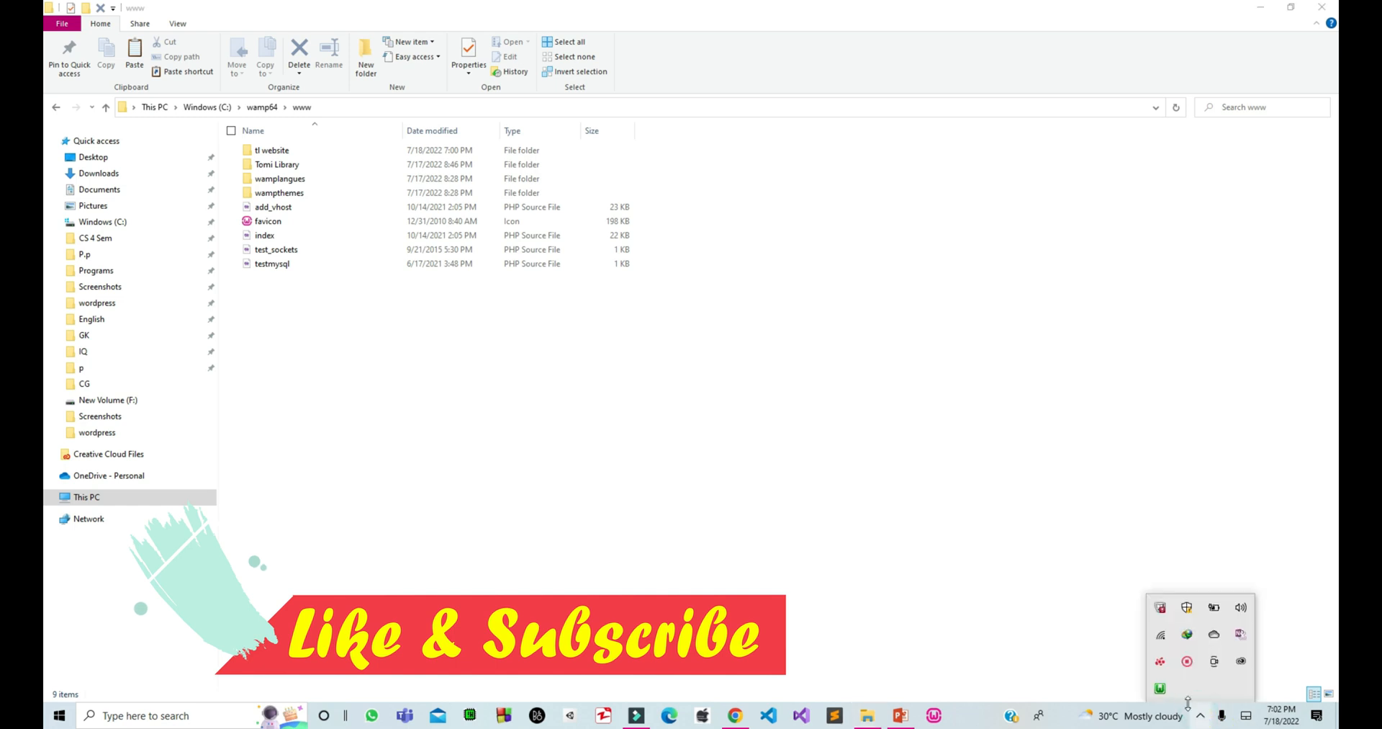
Open the WampServer Localhost page and find tl website under Your Projects.
{"action": "left_click", "coordinate": [1160, 688]}
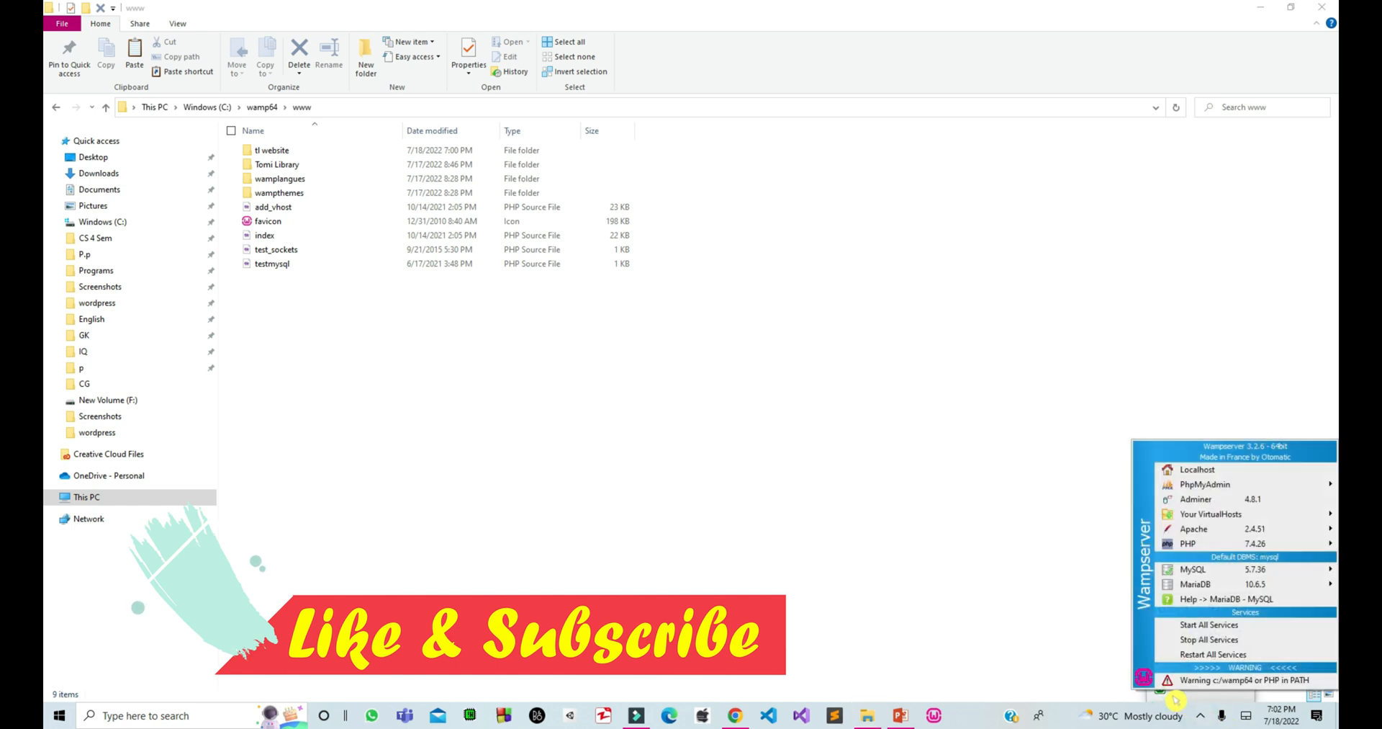
{"action": "left_click", "coordinate": [1215, 484]}
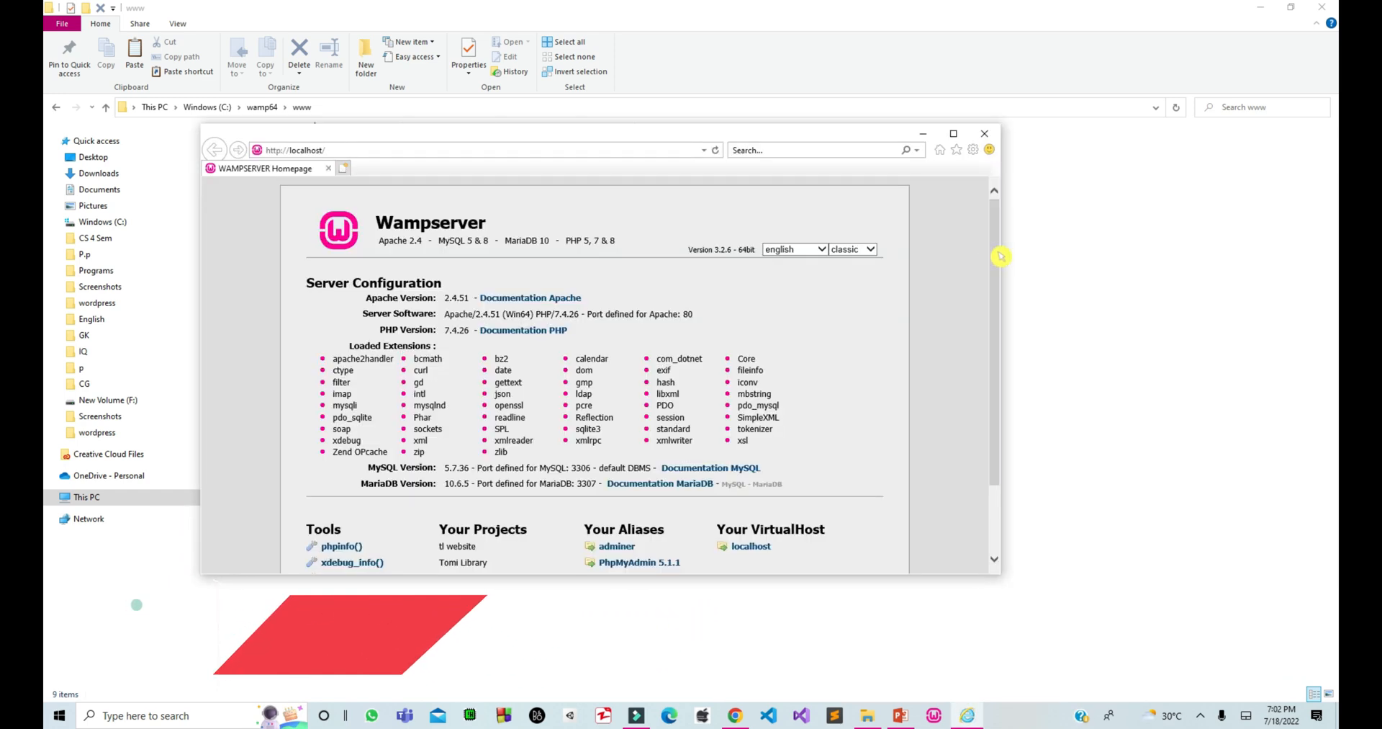
{"action": "left_click_drag", "start_coordinate": [997, 256], "coordinate": [1021, 351]}
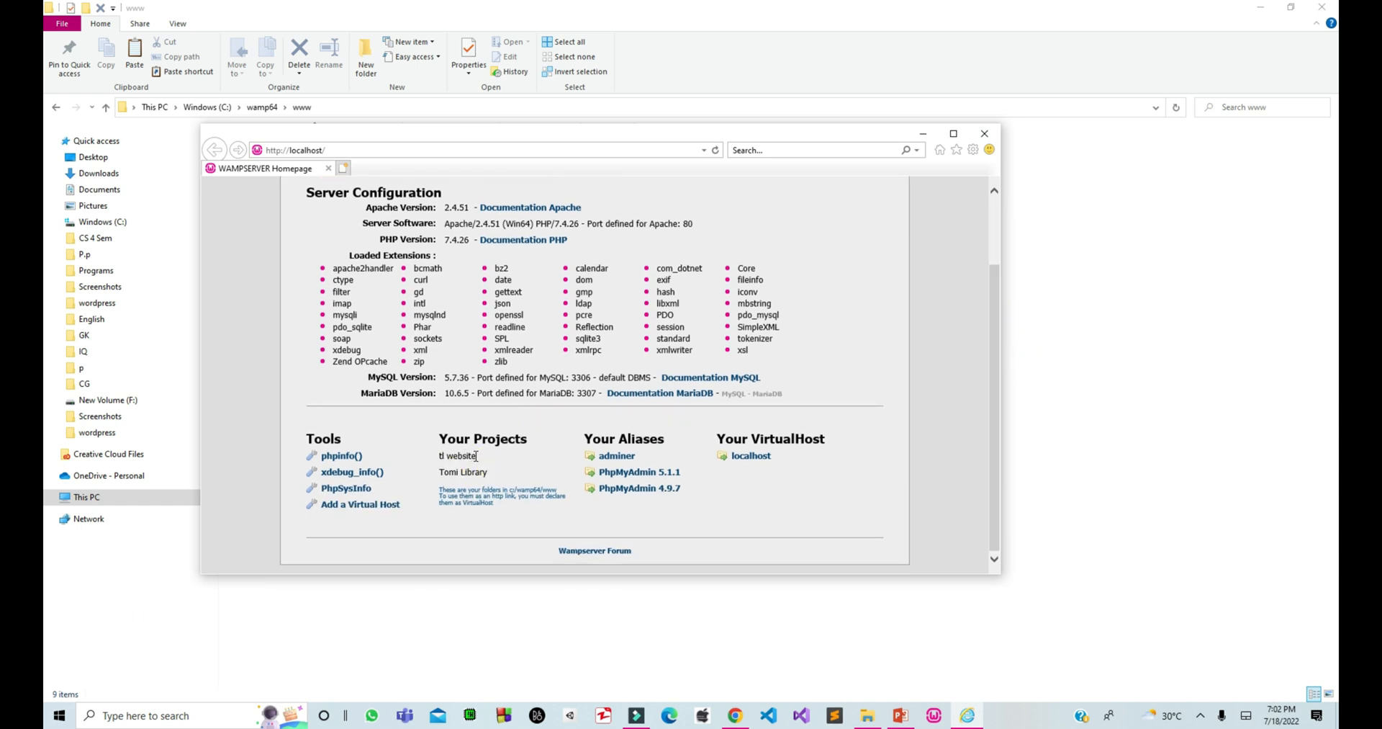
{"action": "left_click_drag", "start_coordinate": [418, 451], "coordinate": [427, 460]}
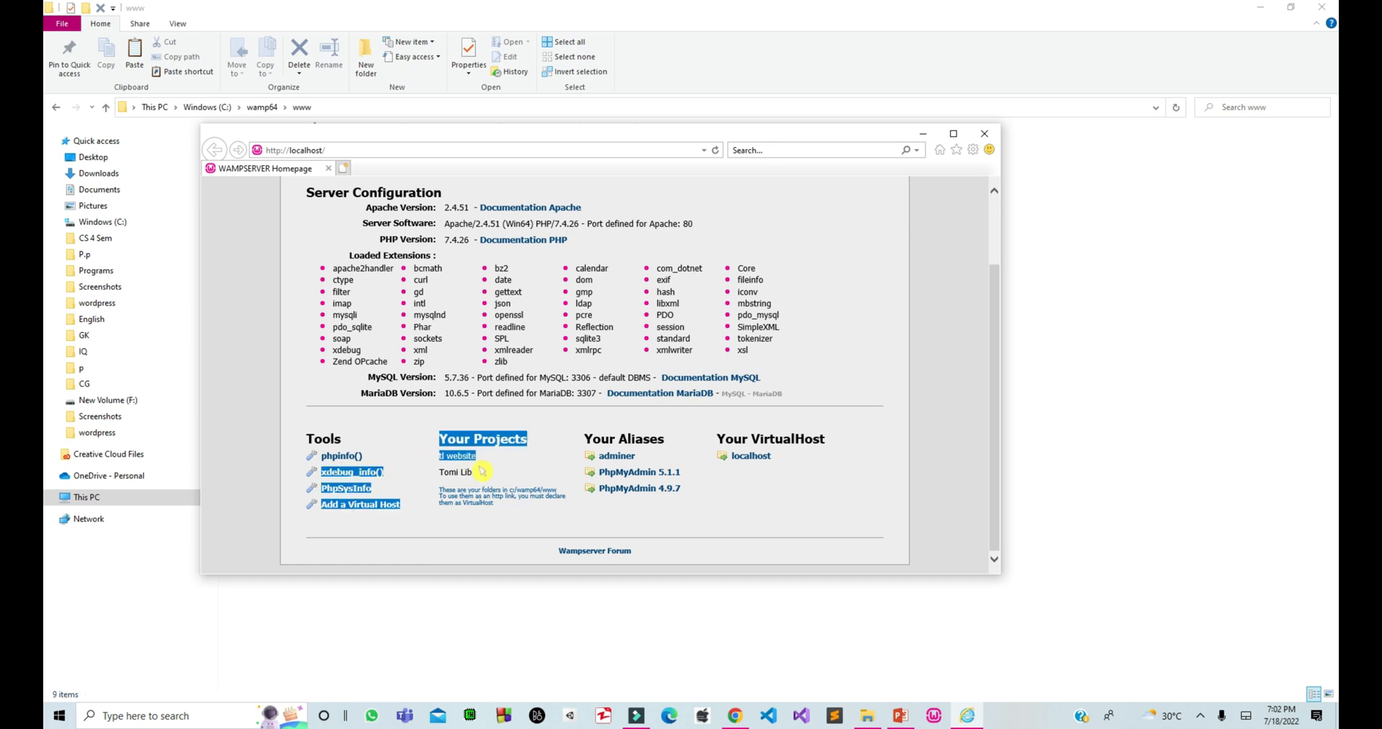
{"action": "left_click", "coordinate": [505, 467]}
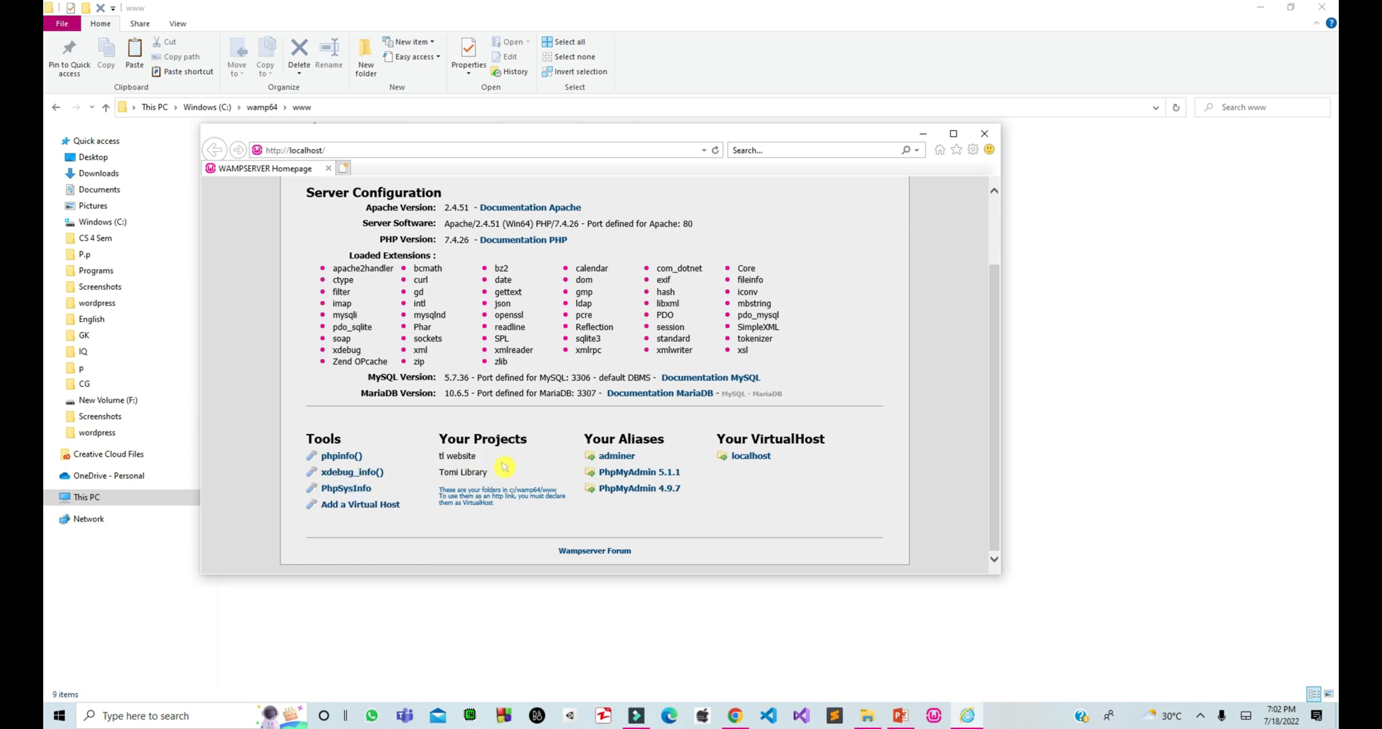
Load localhost/tl website in the browser to reach the WordPress language page.
{"action": "left_click", "coordinate": [366, 152]}
{"action": "left_click", "coordinate": [366, 152]}
{"action": "type", "text": "tl website"}
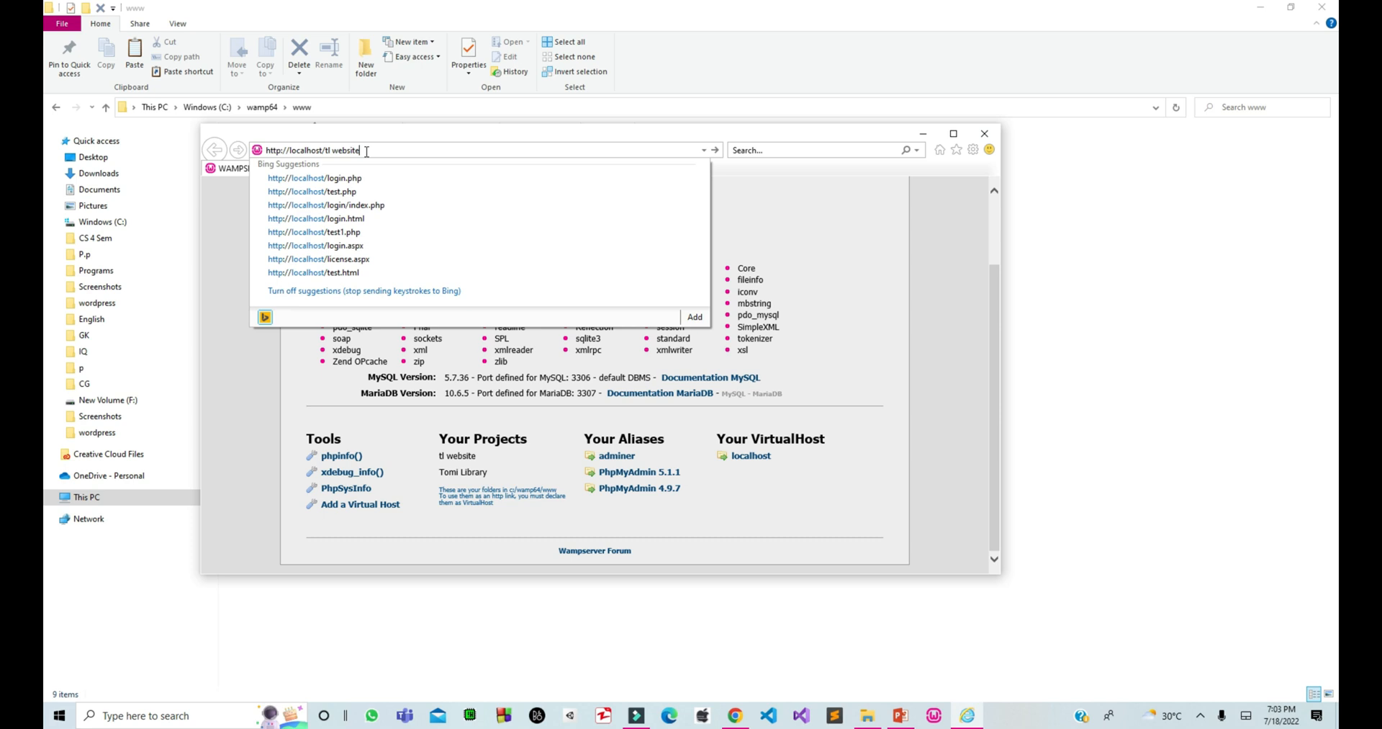
{"action": "key", "text": "Return"}
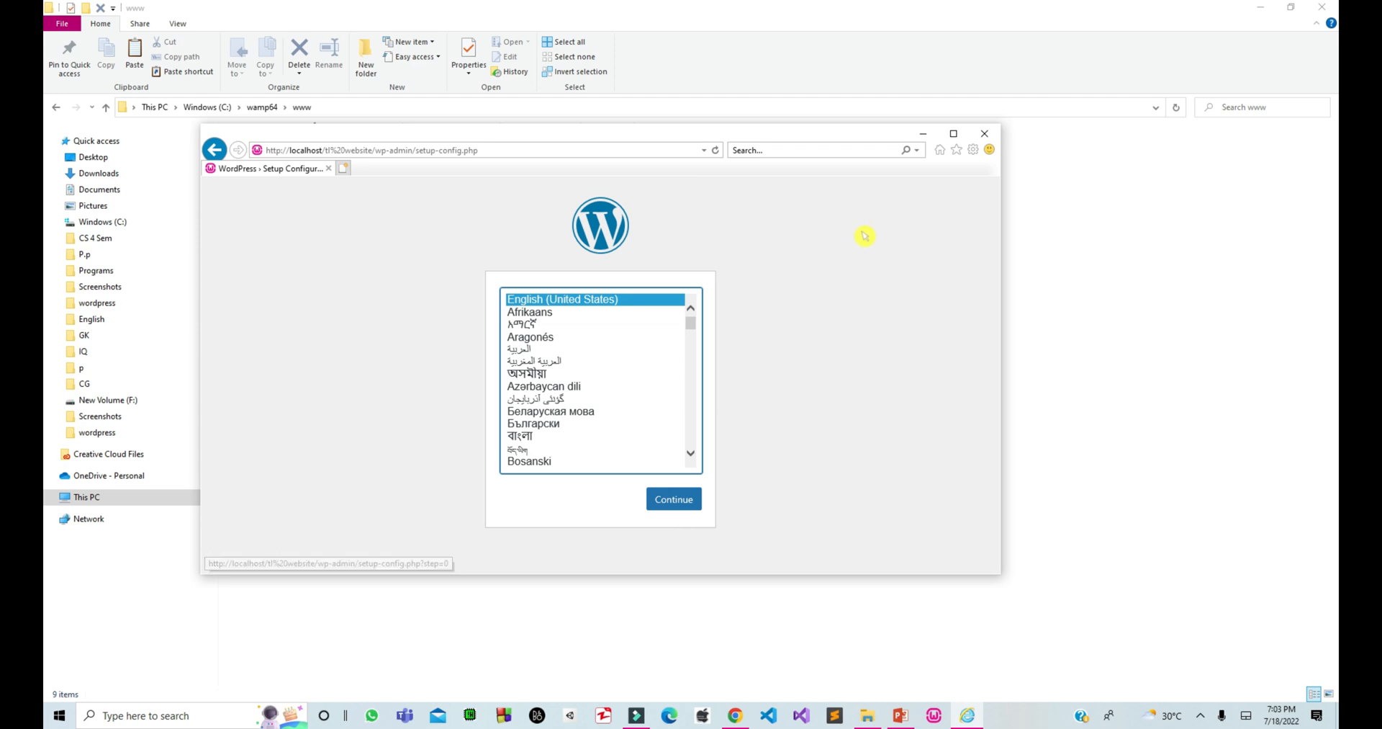
Keep English (United States), maximize the browser, and proceed with Let's go!
{"action": "left_click", "coordinate": [673, 509]}
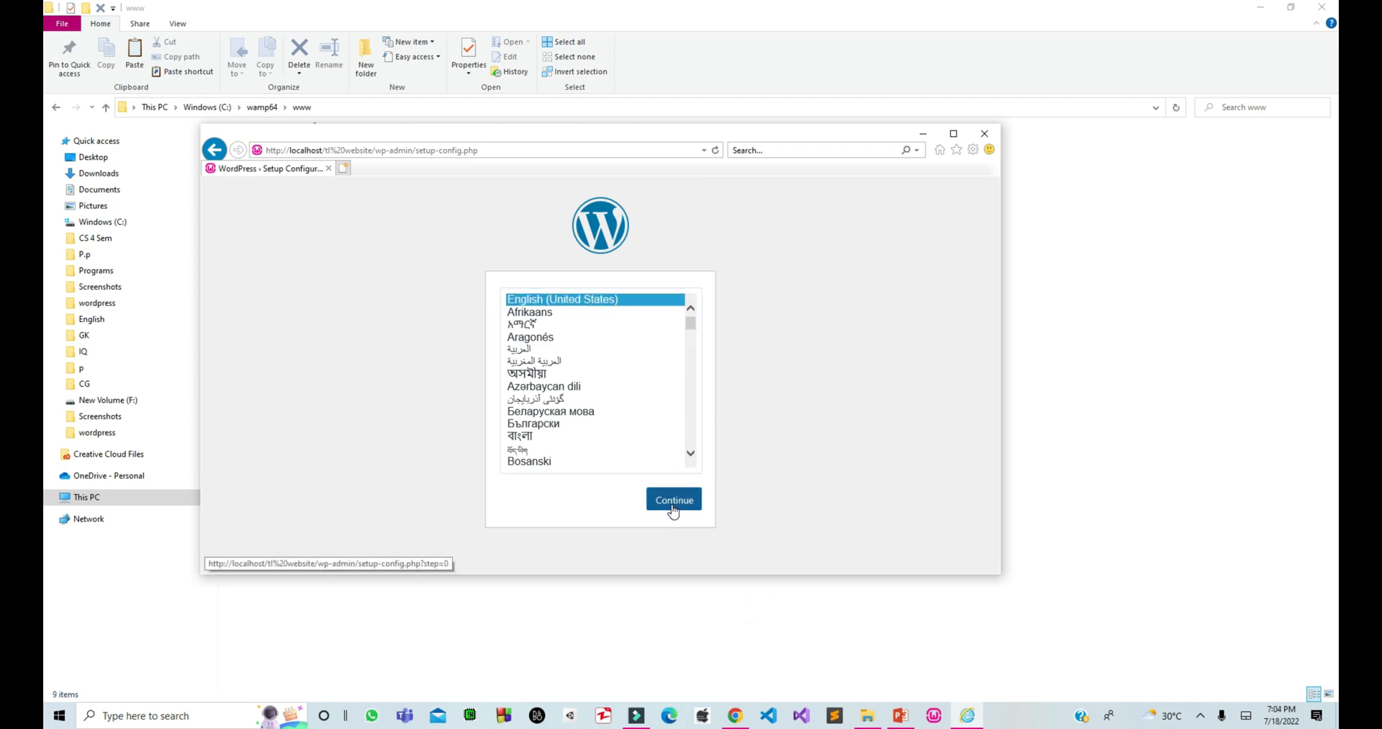
{"action": "left_click", "coordinate": [965, 136]}
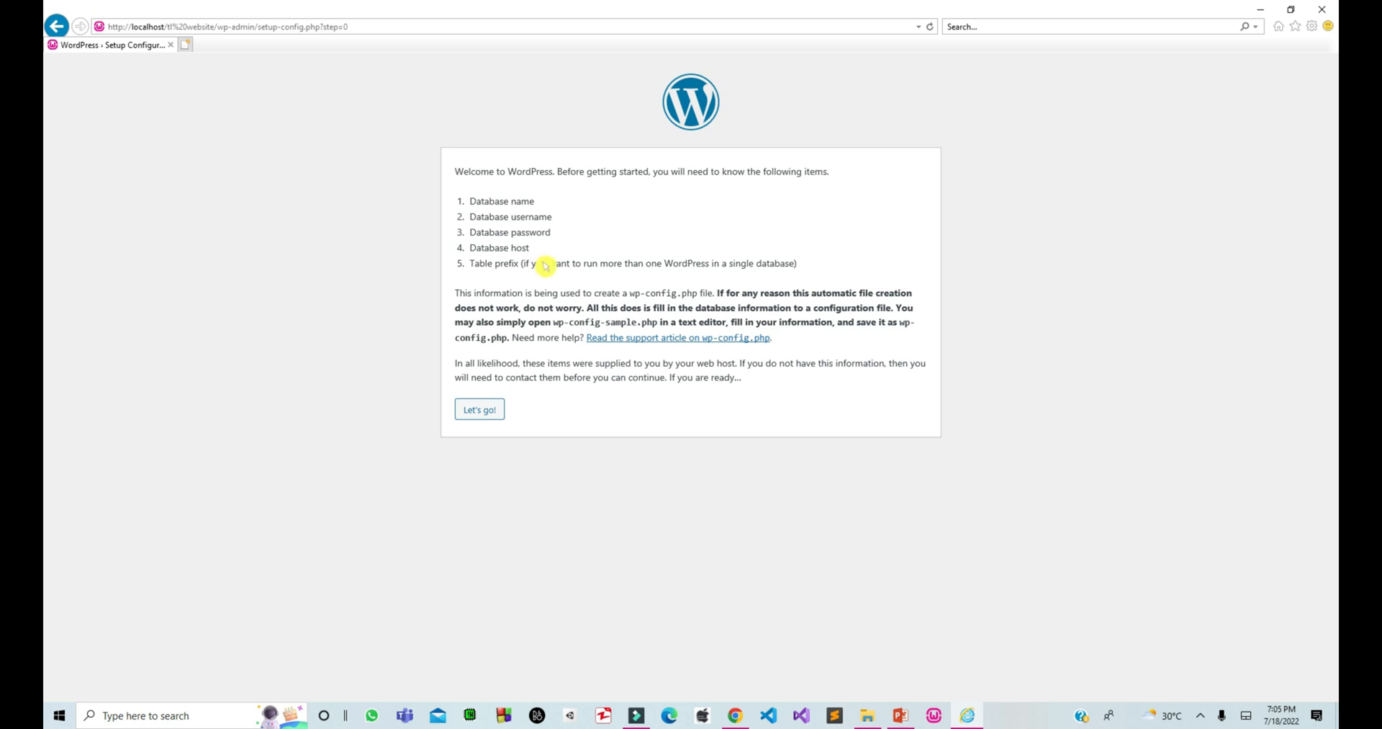
{"action": "left_click", "coordinate": [478, 414]}
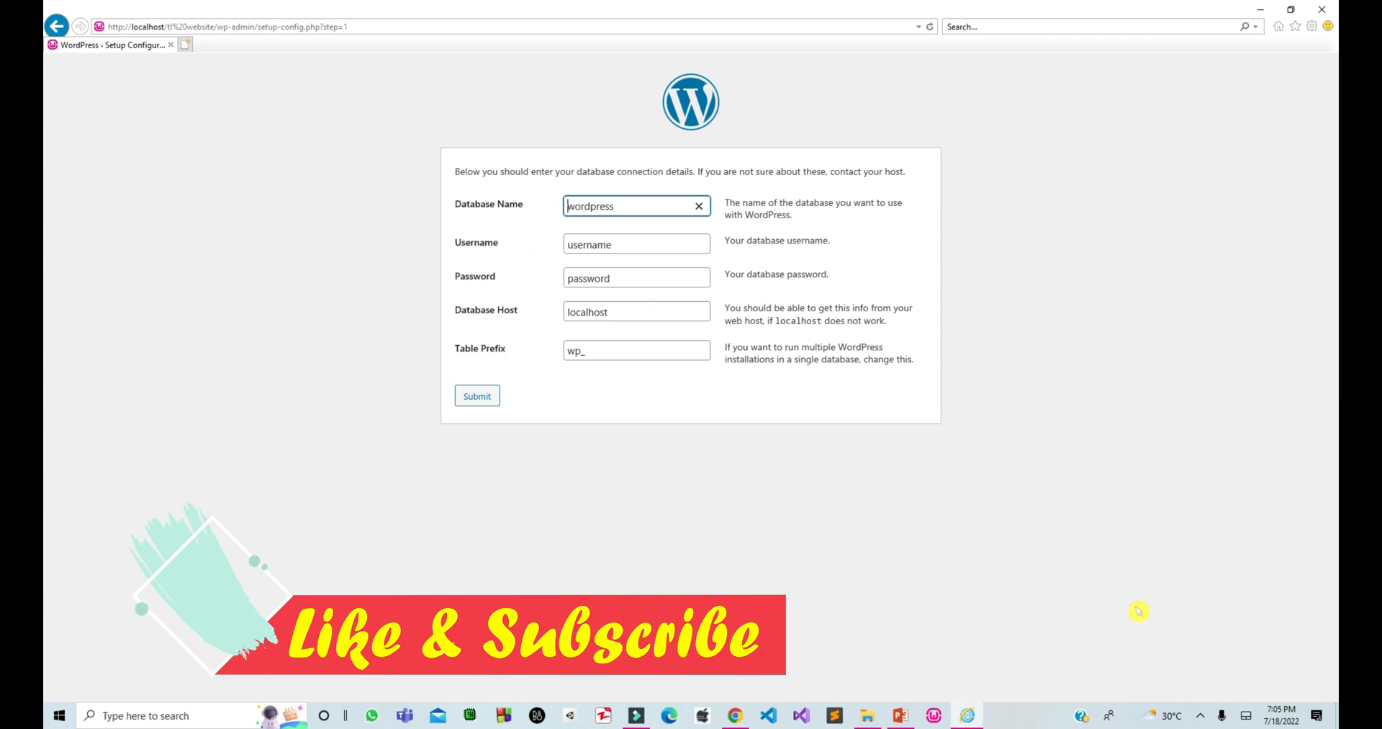
Open phpMyAdmin from the WampServer tray menu and log in as root.
{"action": "left_click", "coordinate": [1202, 715]}
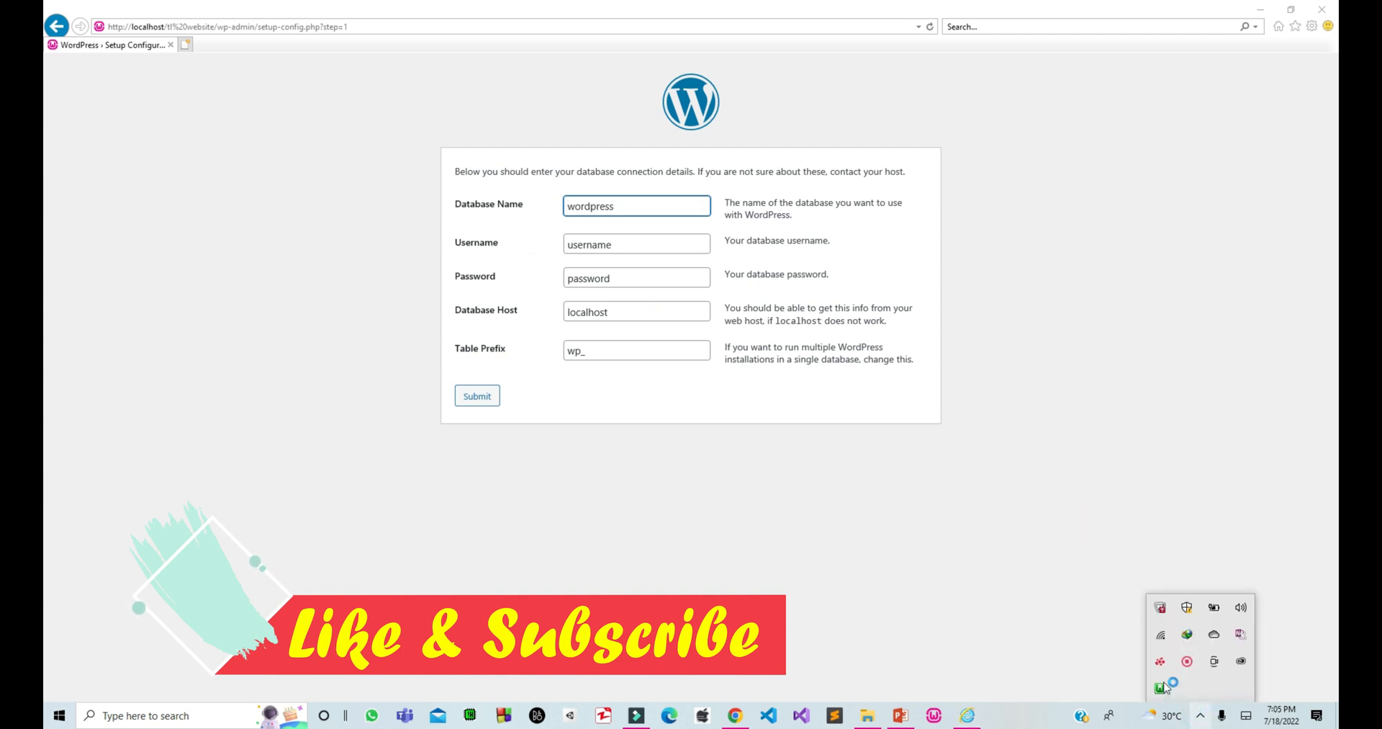
{"action": "left_click", "coordinate": [1161, 687]}
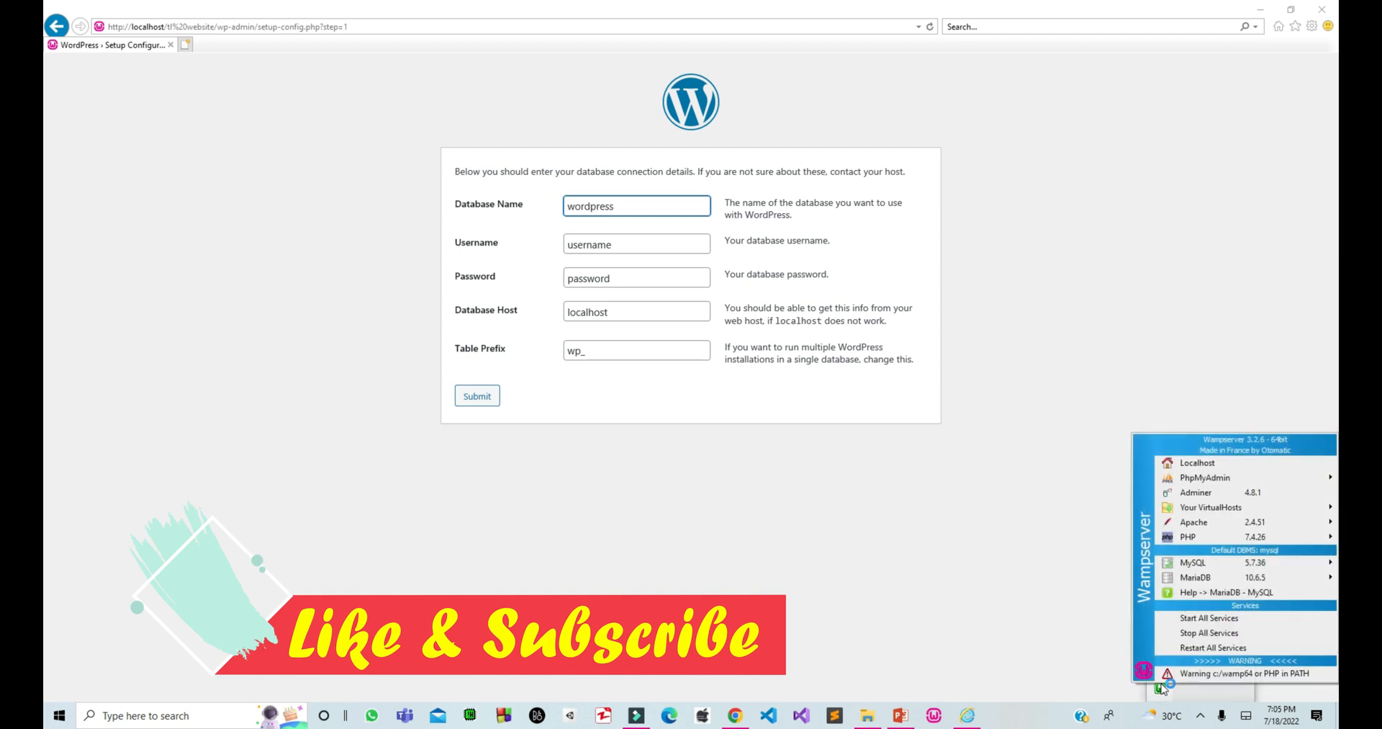
{"action": "mouse_move", "coordinate": [1195, 481]}
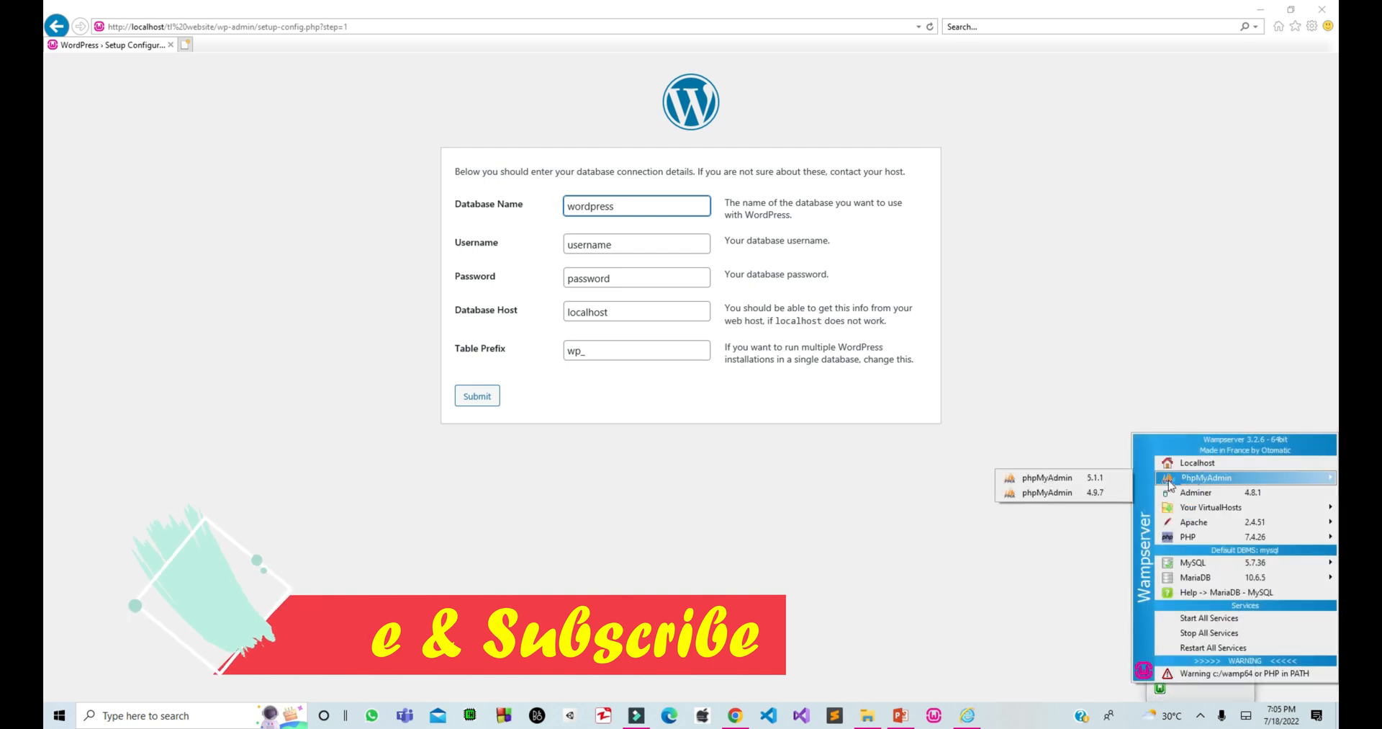
{"action": "left_click", "coordinate": [1123, 481]}
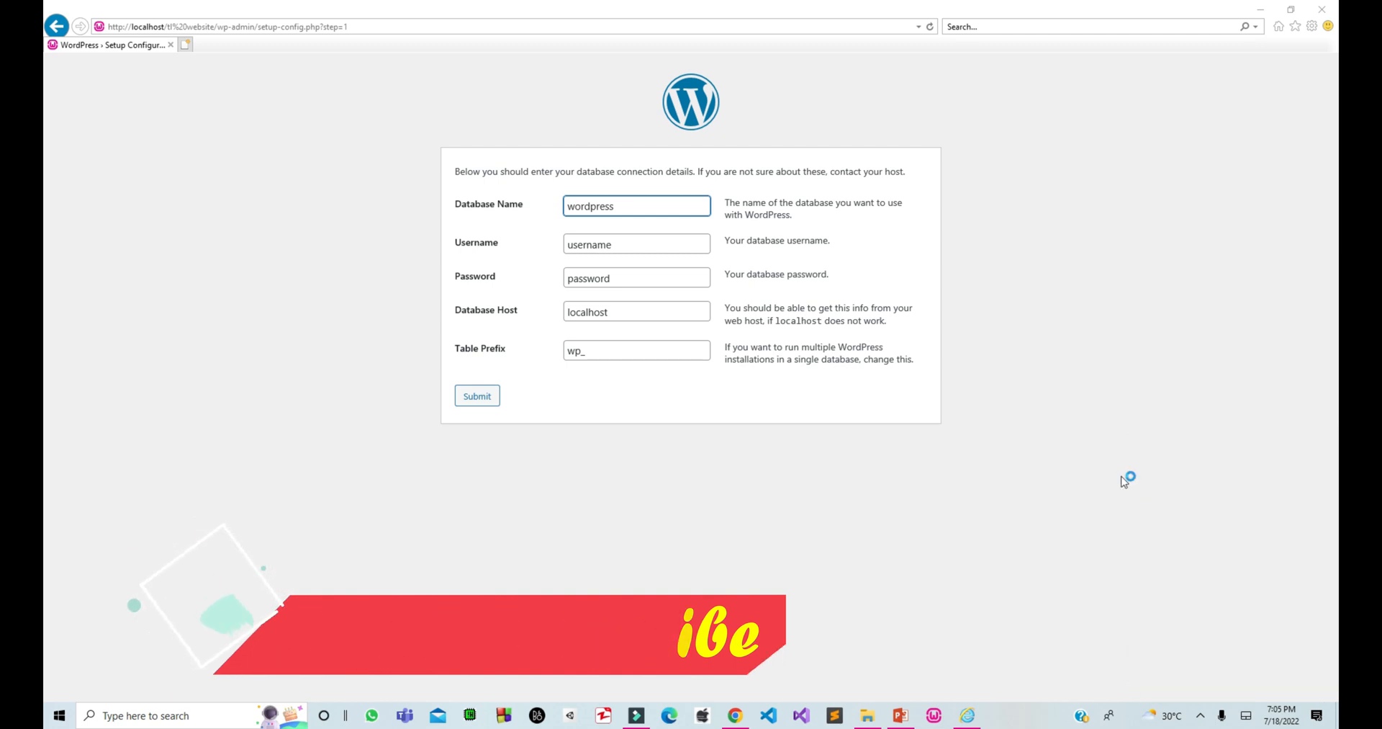
{"action": "type", "text": "root"}
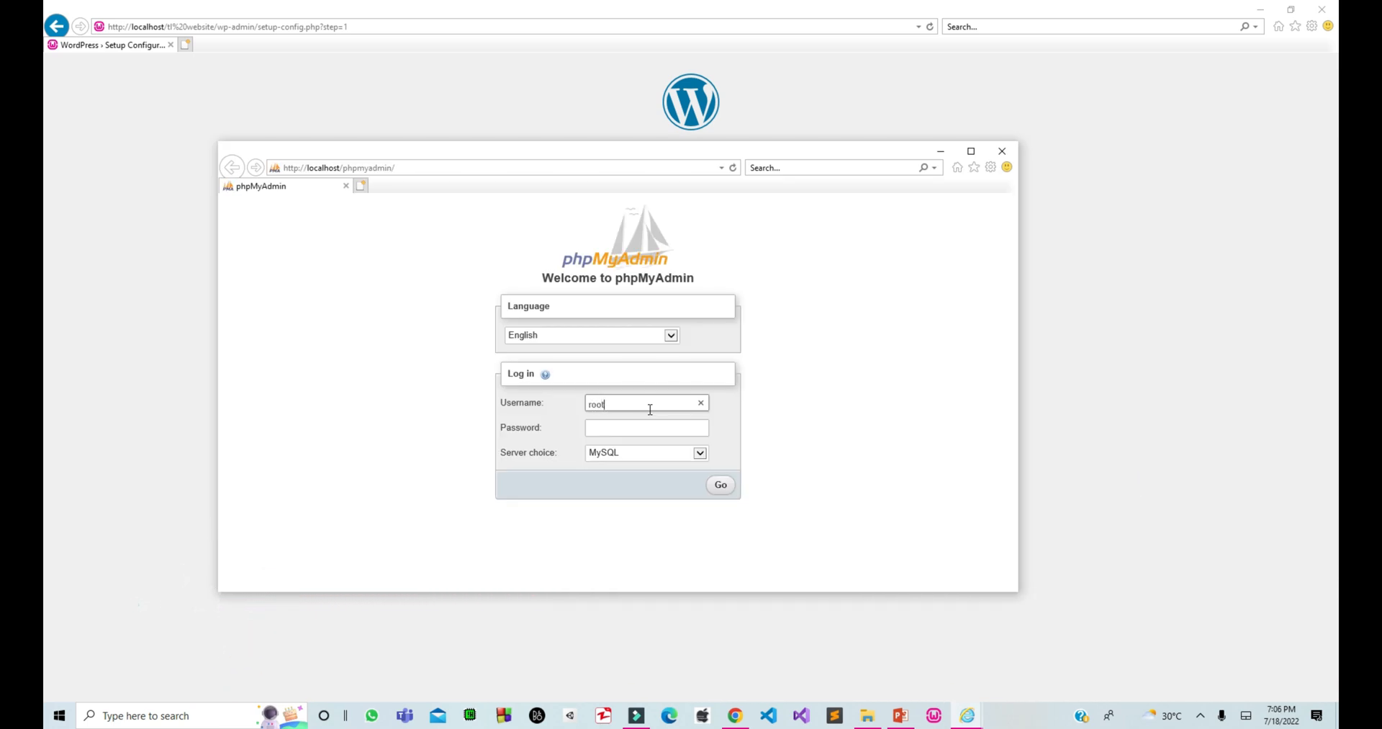
{"action": "left_click", "coordinate": [722, 486]}
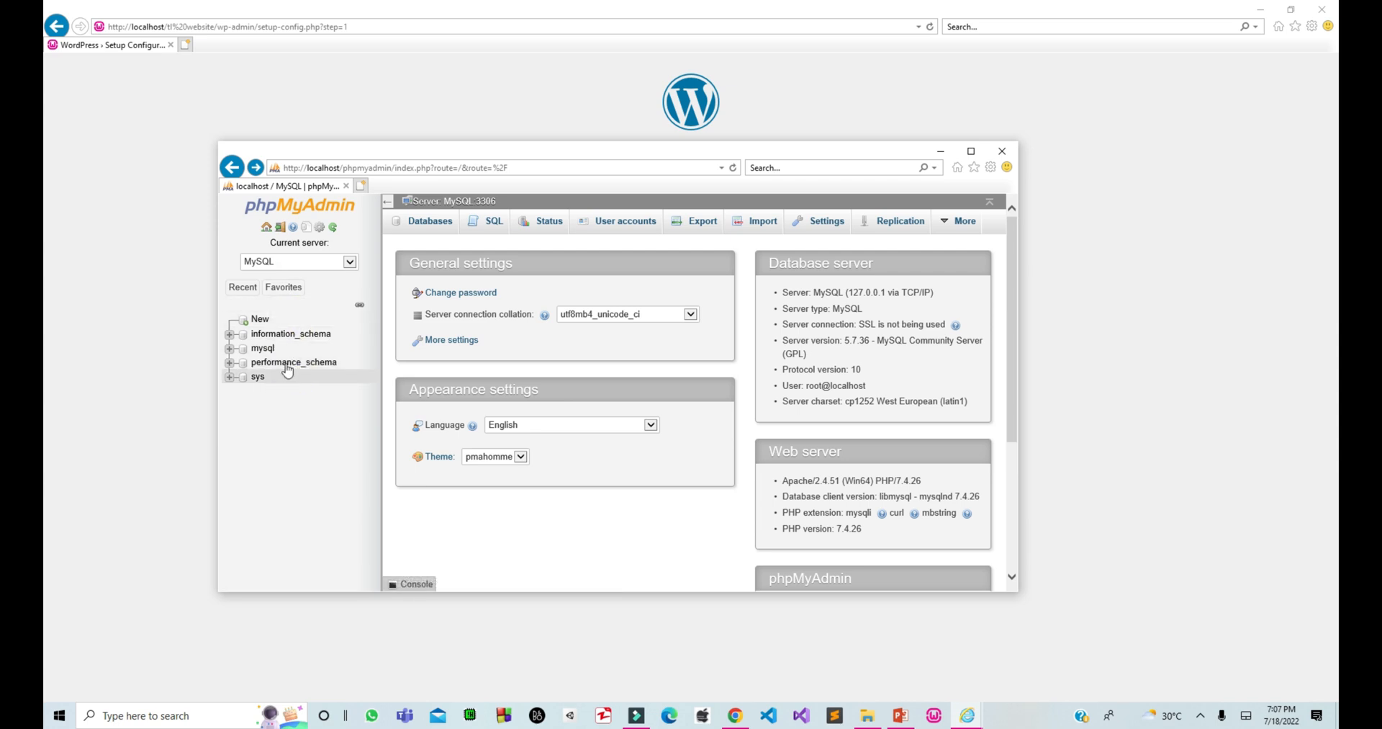
Create a database named 'tl website' and open its empty structure.
{"action": "left_click", "coordinate": [430, 224]}
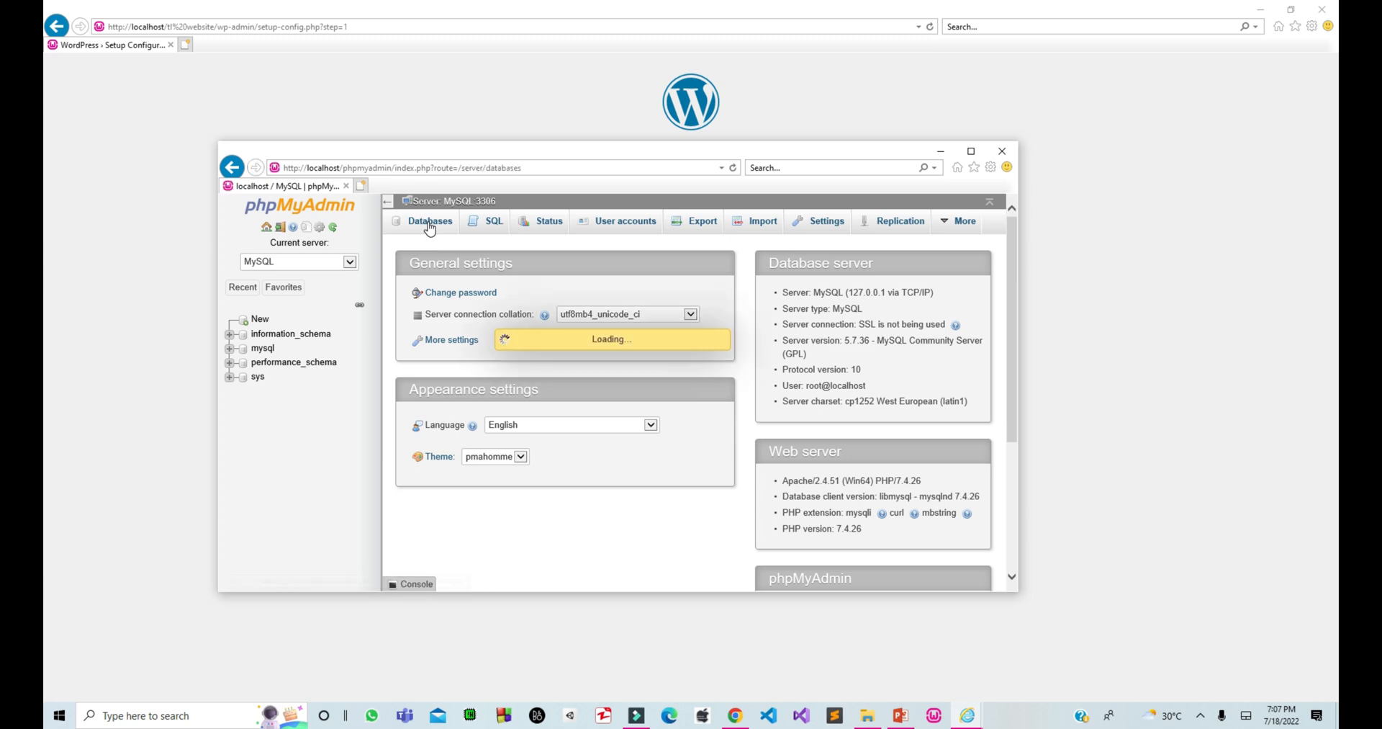
{"action": "left_click", "coordinate": [472, 310]}
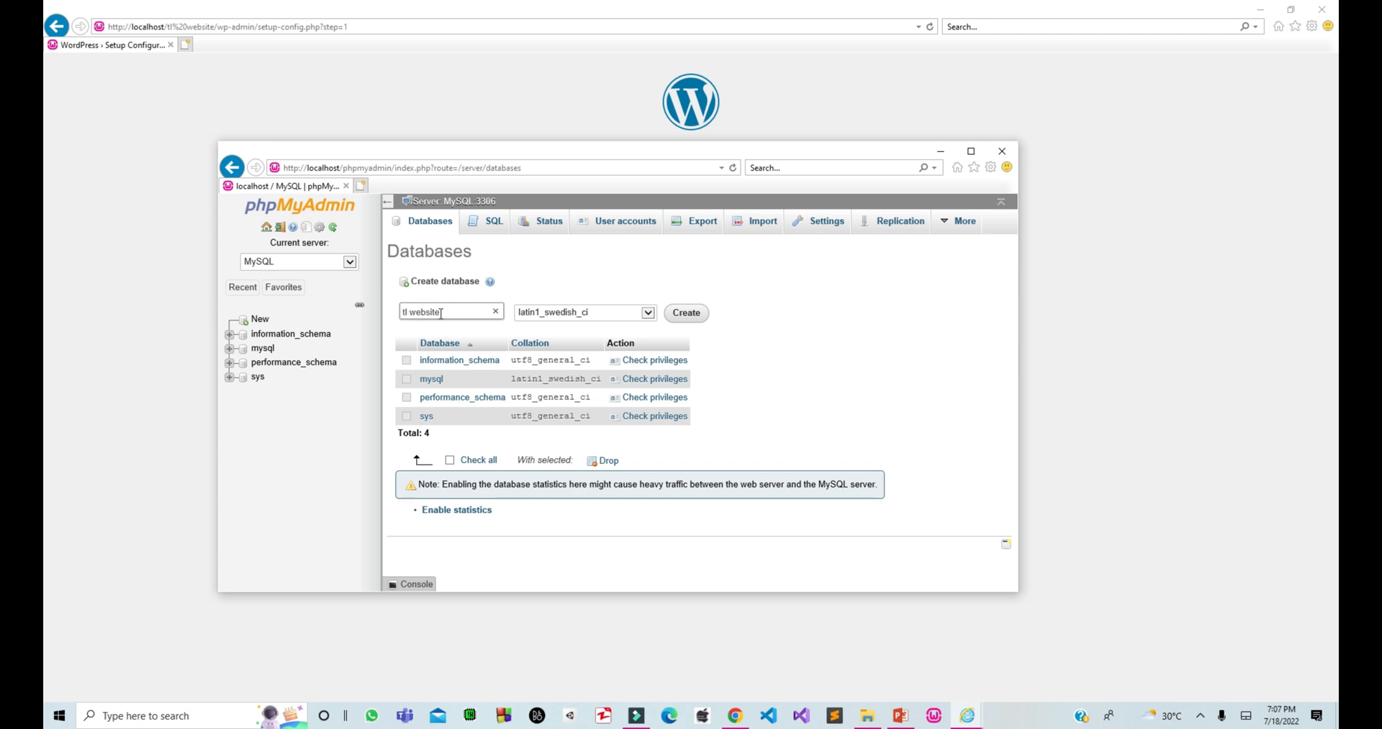
{"action": "left_click", "coordinate": [685, 317]}
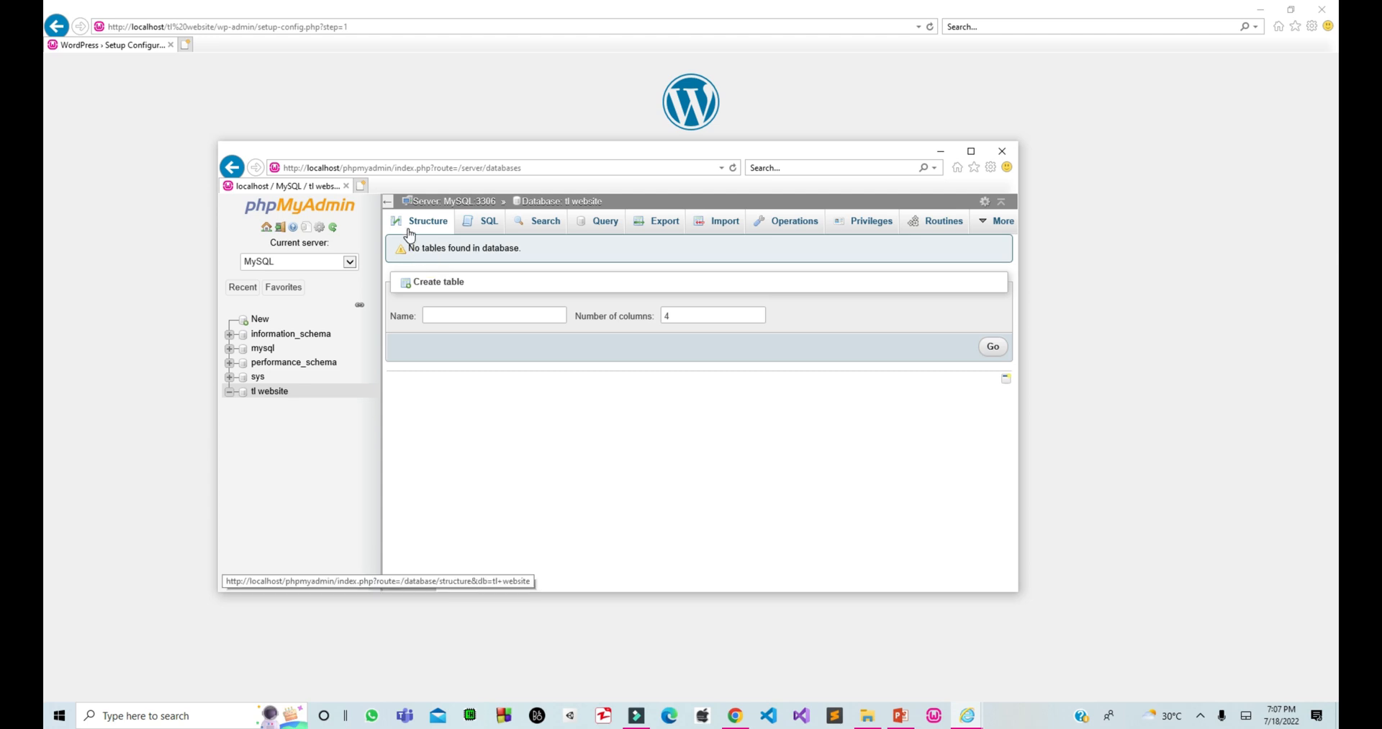
{"action": "left_click", "coordinate": [277, 395]}
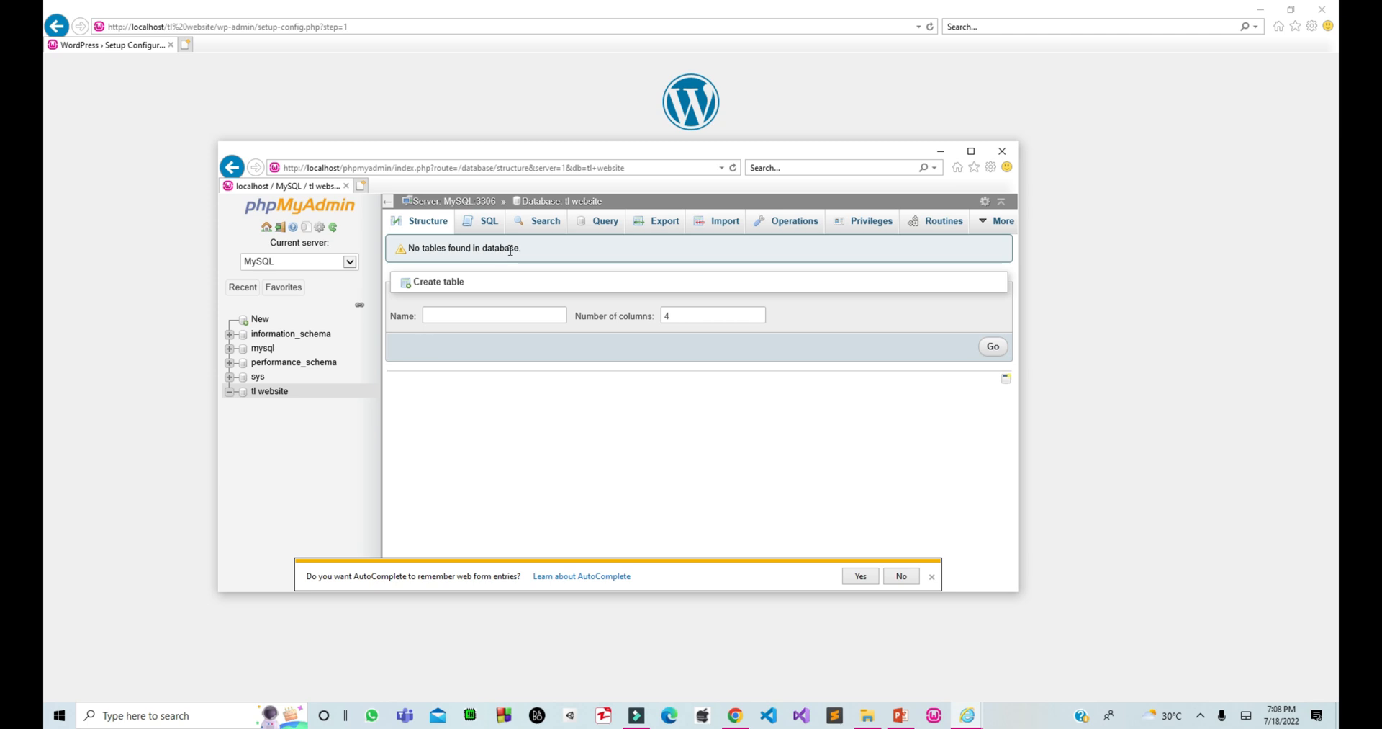
{"action": "left_click", "coordinate": [279, 392]}
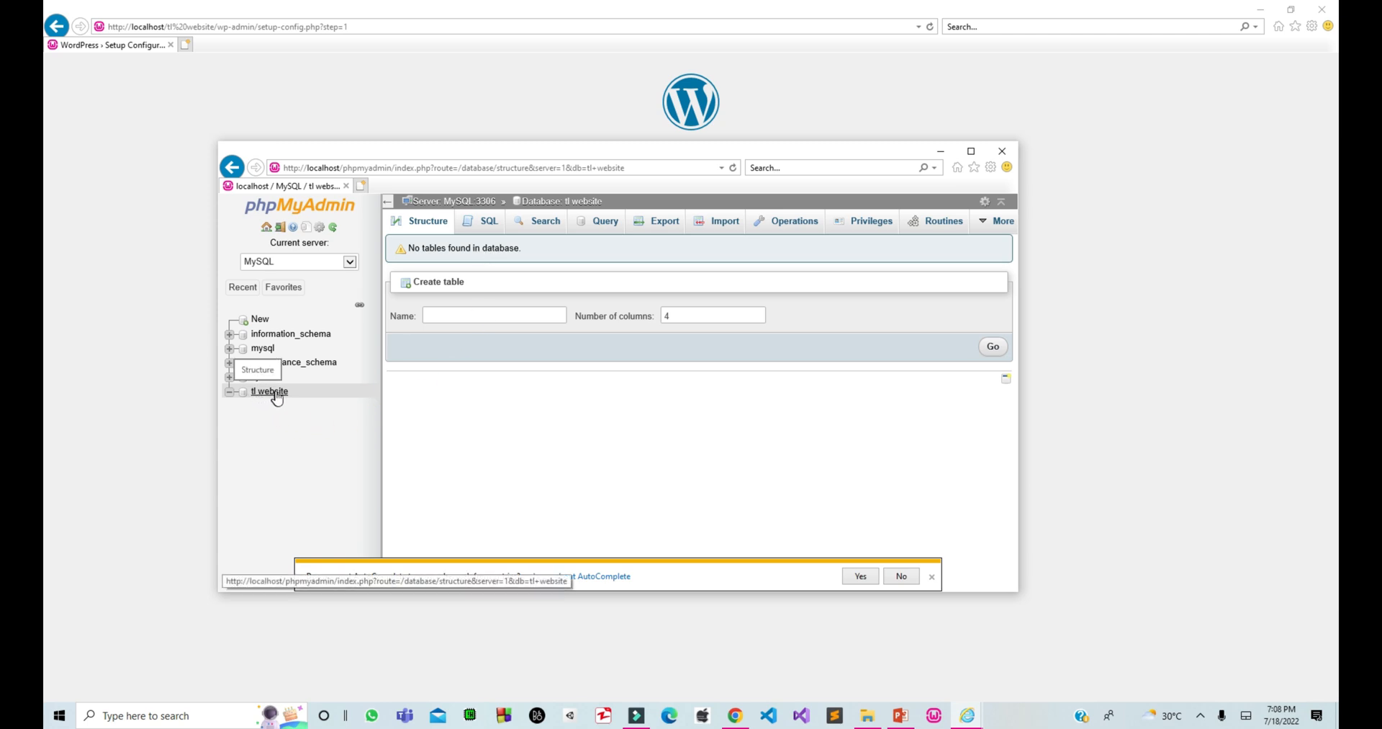
Enter database name 'tl website', username 'root', and leave the password blank.
{"action": "left_click", "coordinate": [942, 153]}
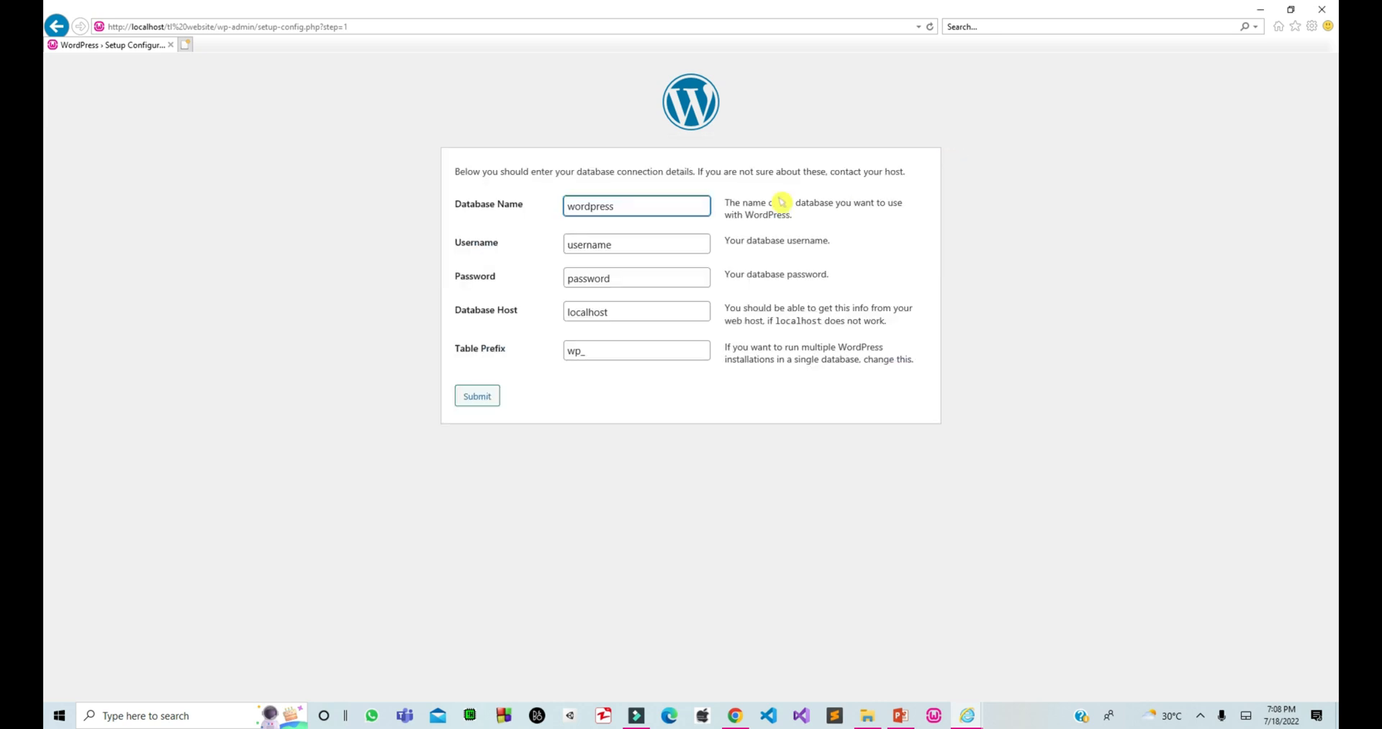
{"action": "double_click", "coordinate": [669, 210]}
{"action": "type", "text": "tl website"}
{"action": "double_click", "coordinate": [659, 242]}
{"action": "key", "text": "BackSpace"}
{"action": "type", "text": "root"}
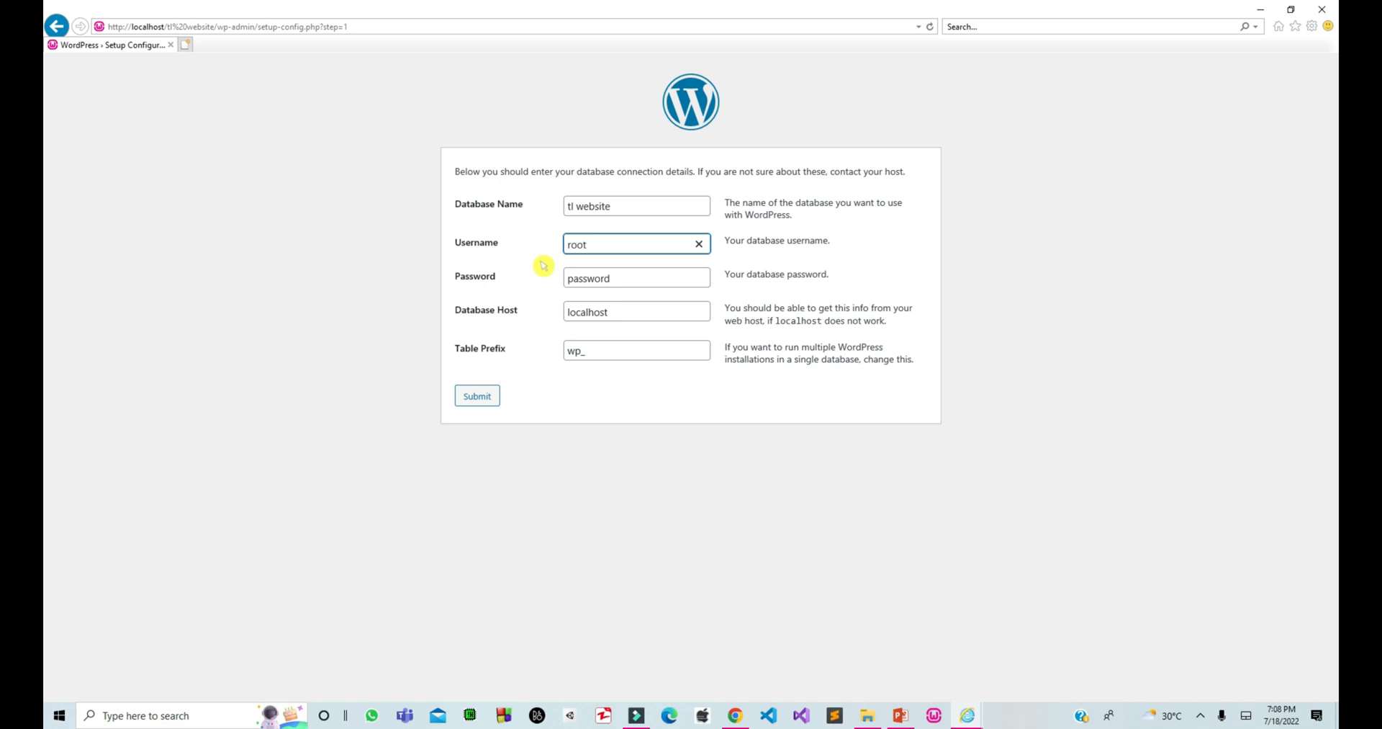
{"action": "double_click", "coordinate": [618, 278]}
{"action": "key", "text": "BackSpace"}
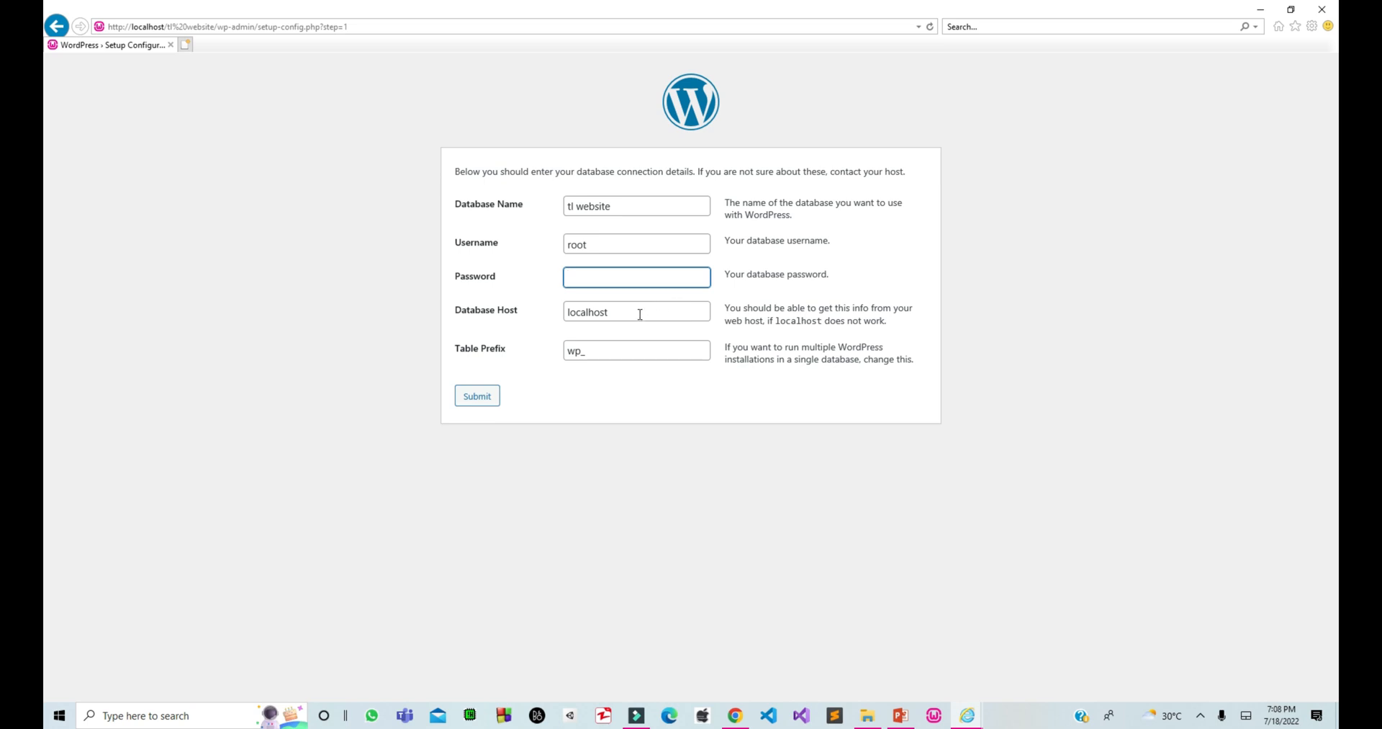
Keep the Database Host as localhost and move on to the table prefix.
{"action": "left_click", "coordinate": [633, 312]}
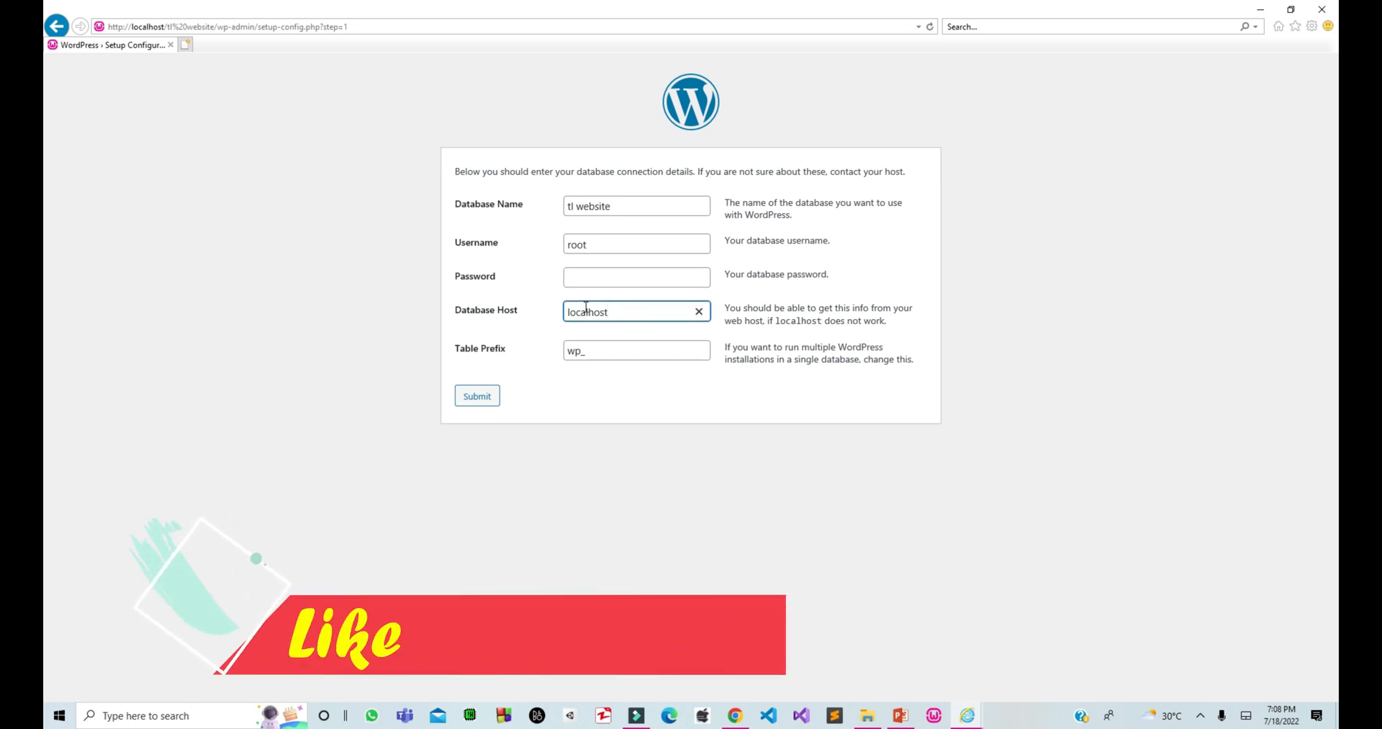
{"action": "left_click_drag", "start_coordinate": [633, 313], "coordinate": [530, 315]}
{"action": "left_click", "coordinate": [599, 350]}
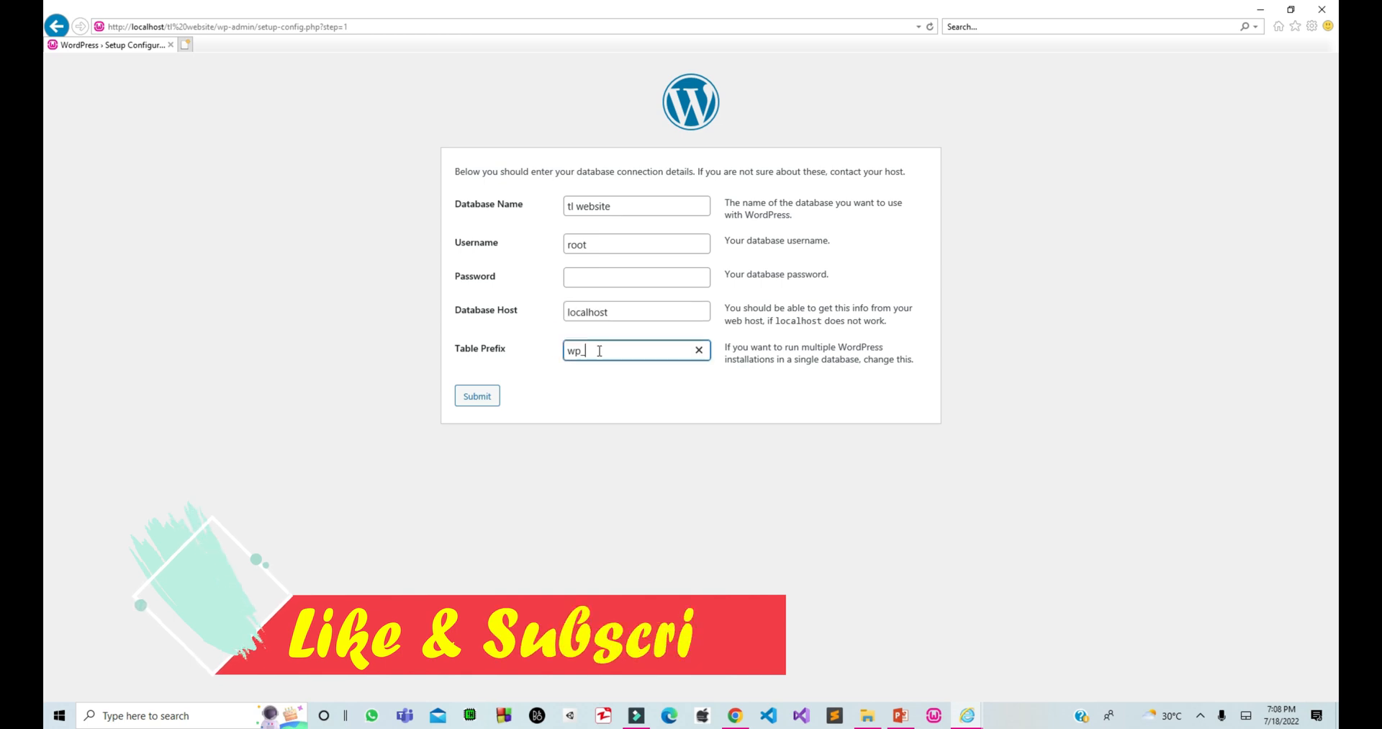
{"action": "left_click", "coordinate": [610, 315]}
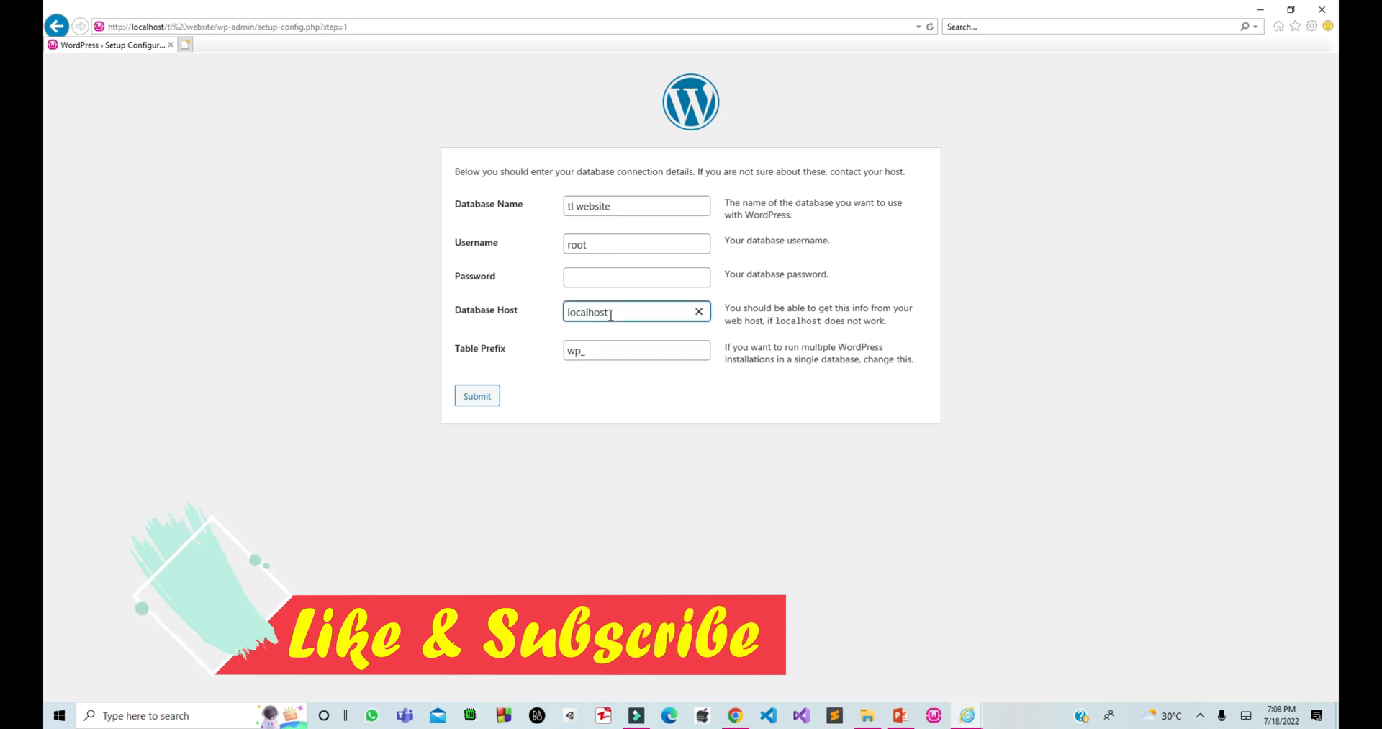
{"action": "left_click_drag", "start_coordinate": [605, 308], "coordinate": [542, 317]}
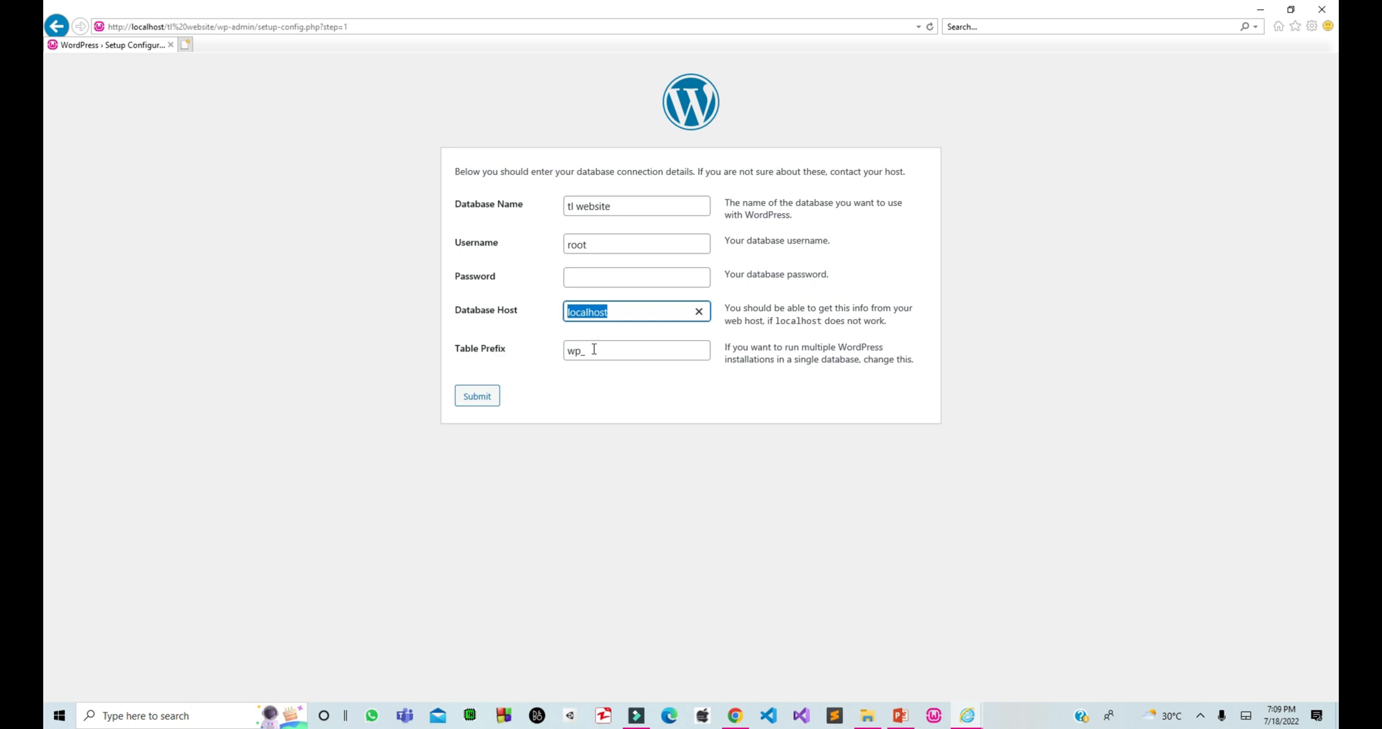
{"action": "key", "text": "Tab"}
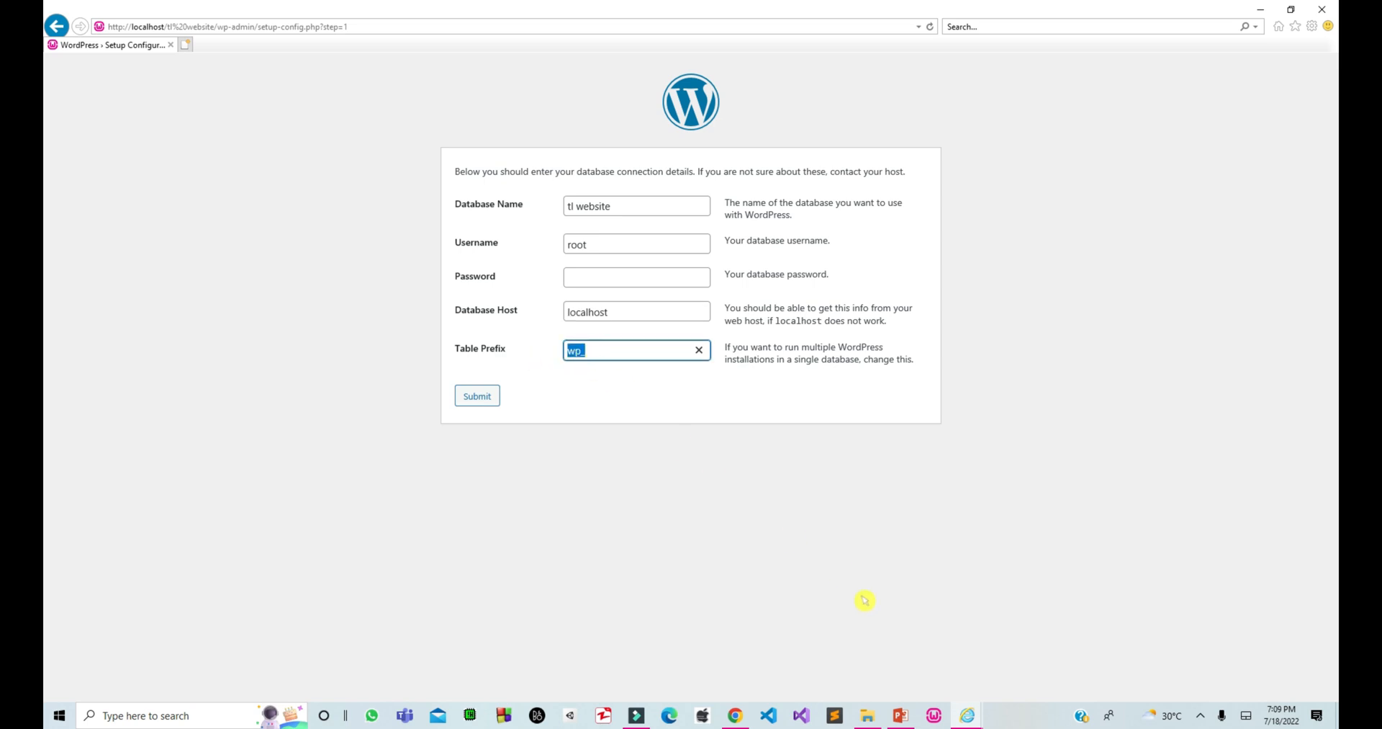
{"action": "left_click", "coordinate": [867, 715]}
Verify tl website has no tables in phpMyAdmin, then return to the form's wp_ prefix.
{"action": "mouse_move", "coordinate": [967, 719]}
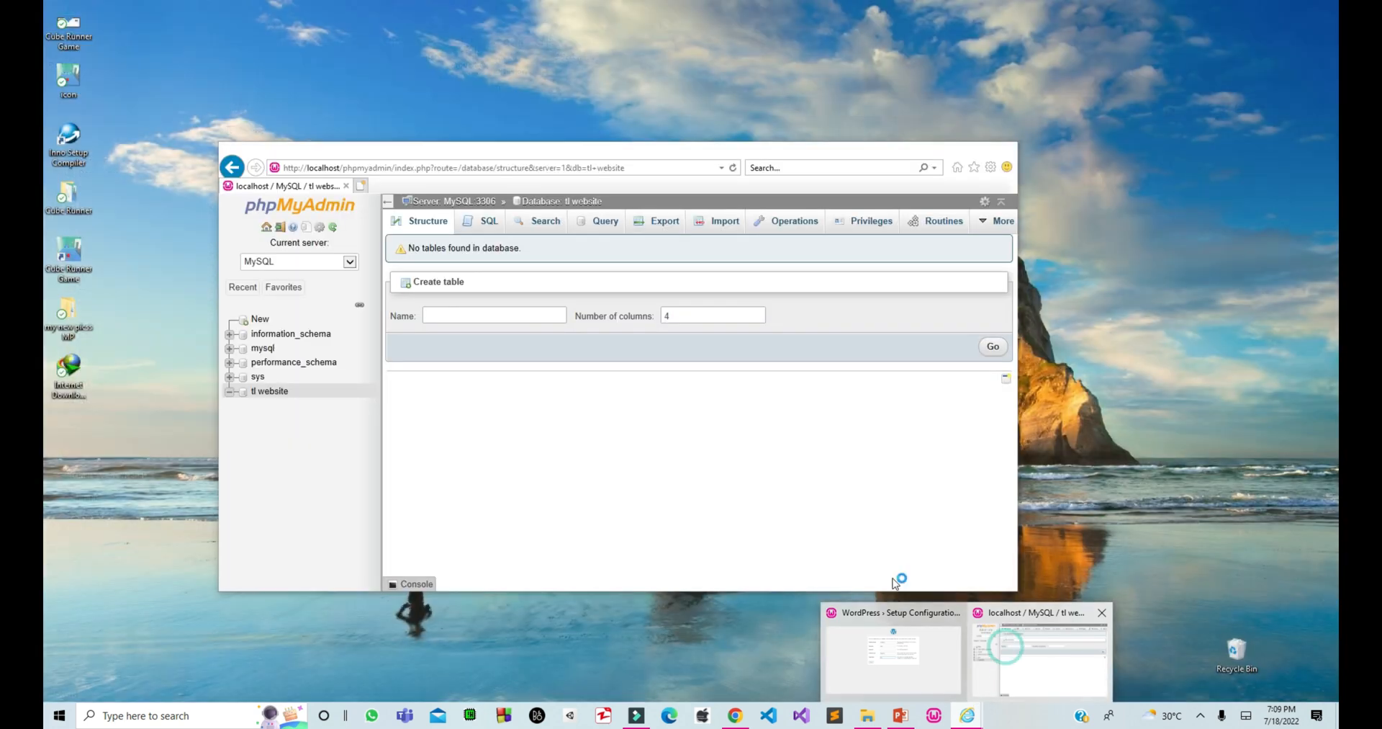
{"action": "left_click", "coordinate": [1022, 652]}
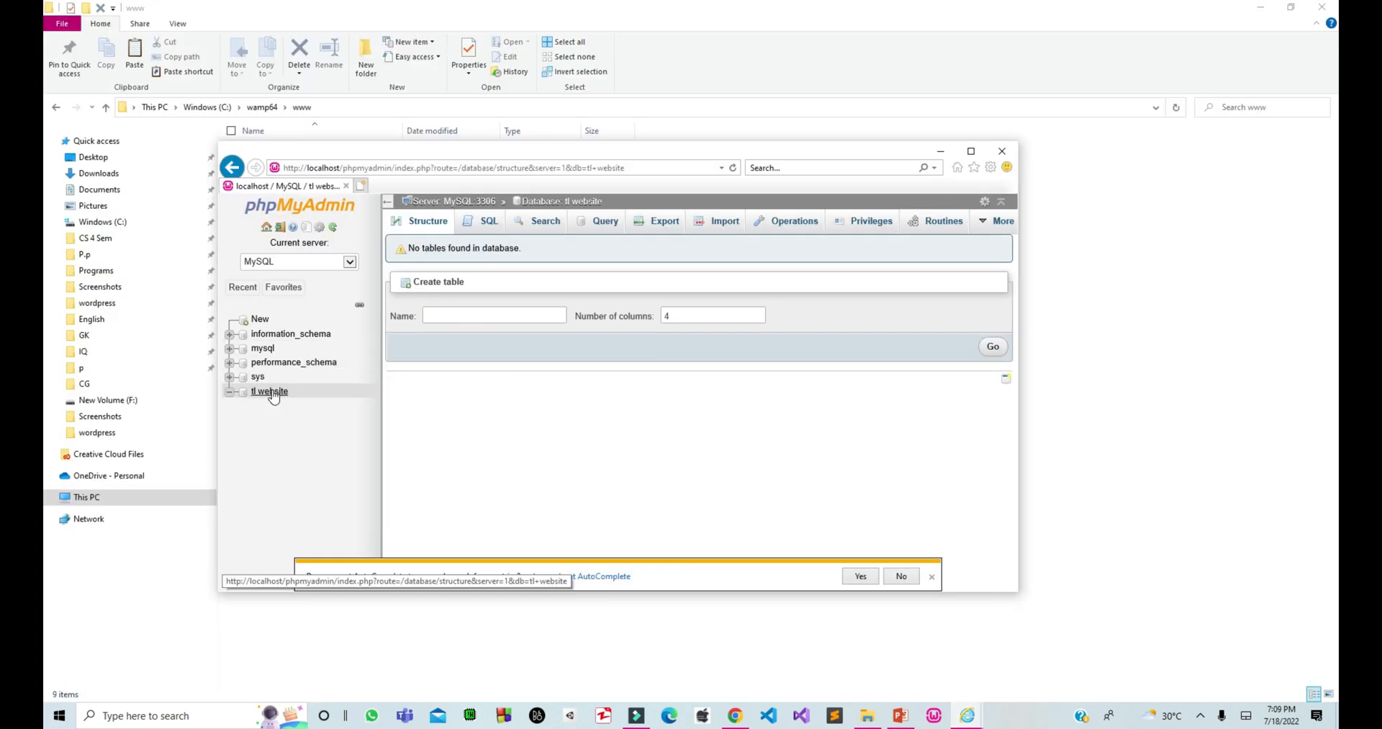
{"action": "left_click_drag", "start_coordinate": [523, 247], "coordinate": [408, 248]}
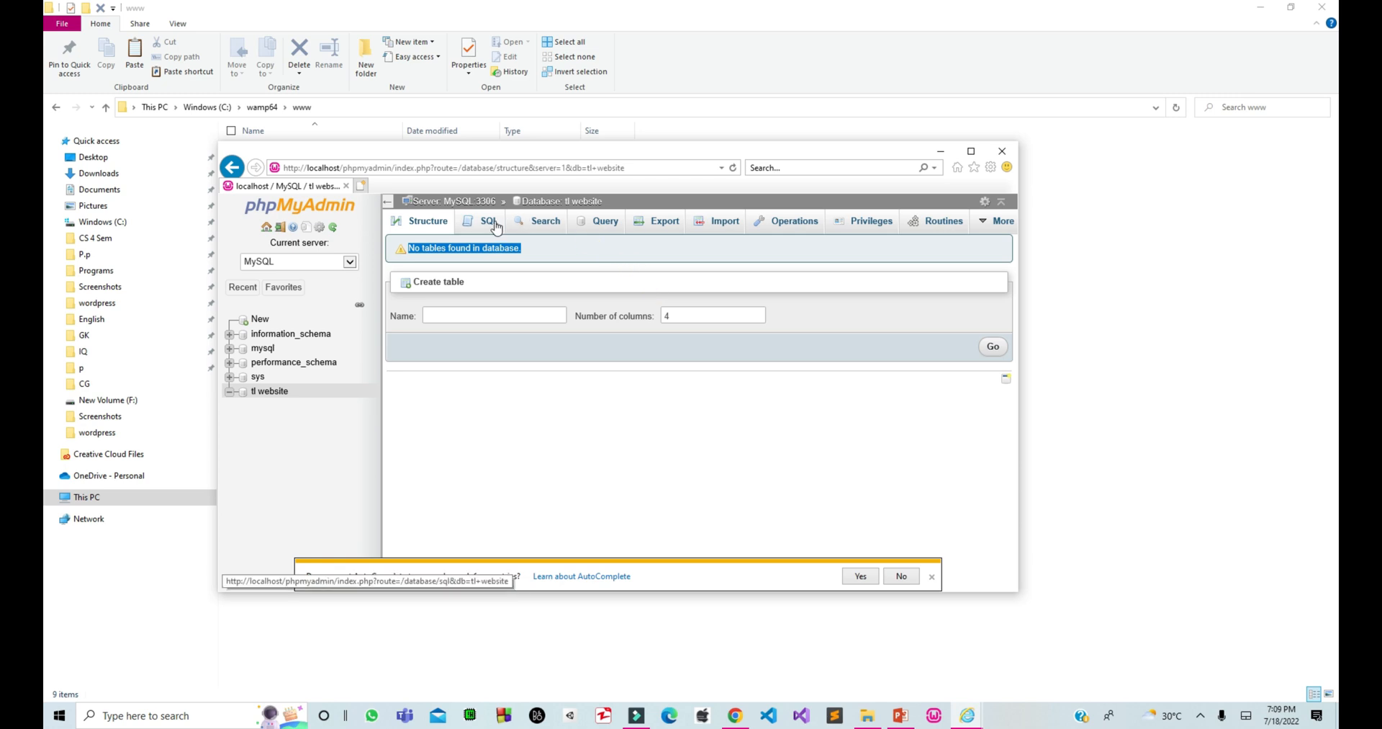
{"action": "left_click", "coordinate": [967, 715]}
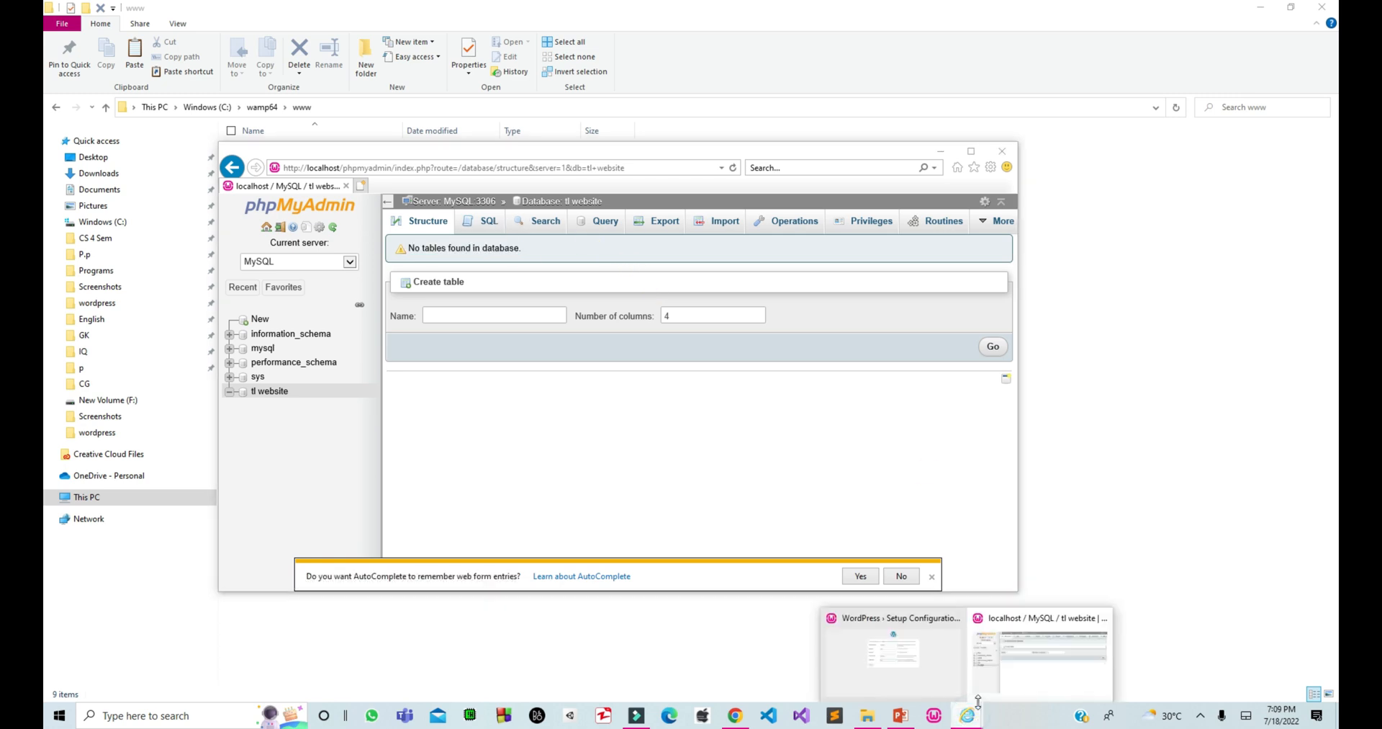
{"action": "left_click", "coordinate": [950, 683]}
{"action": "double_click", "coordinate": [576, 350]}
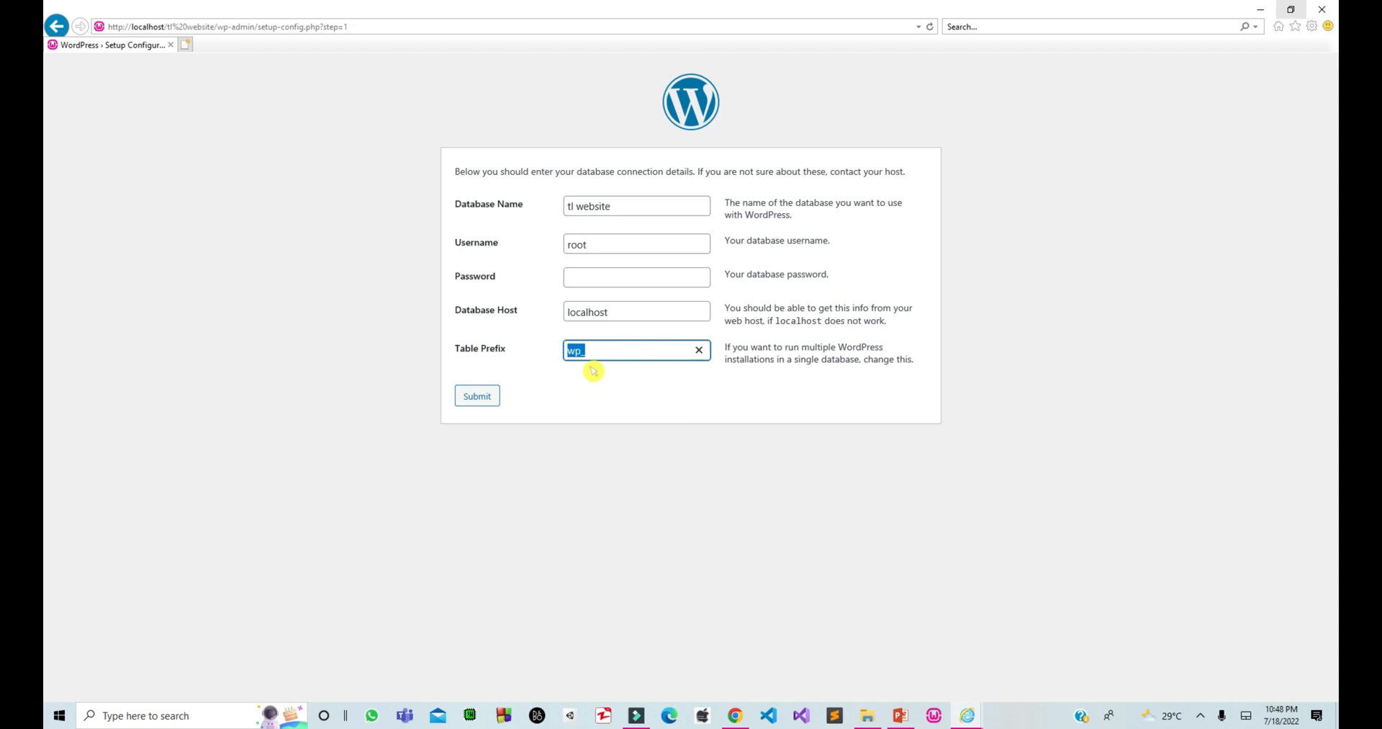
Replace the wp_ table prefix with tl_ and submit the database details.
{"action": "key", "text": "Right"}
{"action": "double_click", "coordinate": [593, 352]}
{"action": "type", "text": "tl_"}
{"action": "key", "text": "shift+Left"}
{"action": "key", "text": "shift+Left"}
{"action": "key", "text": "shift+Left"}
{"action": "left_click", "coordinate": [578, 388]}
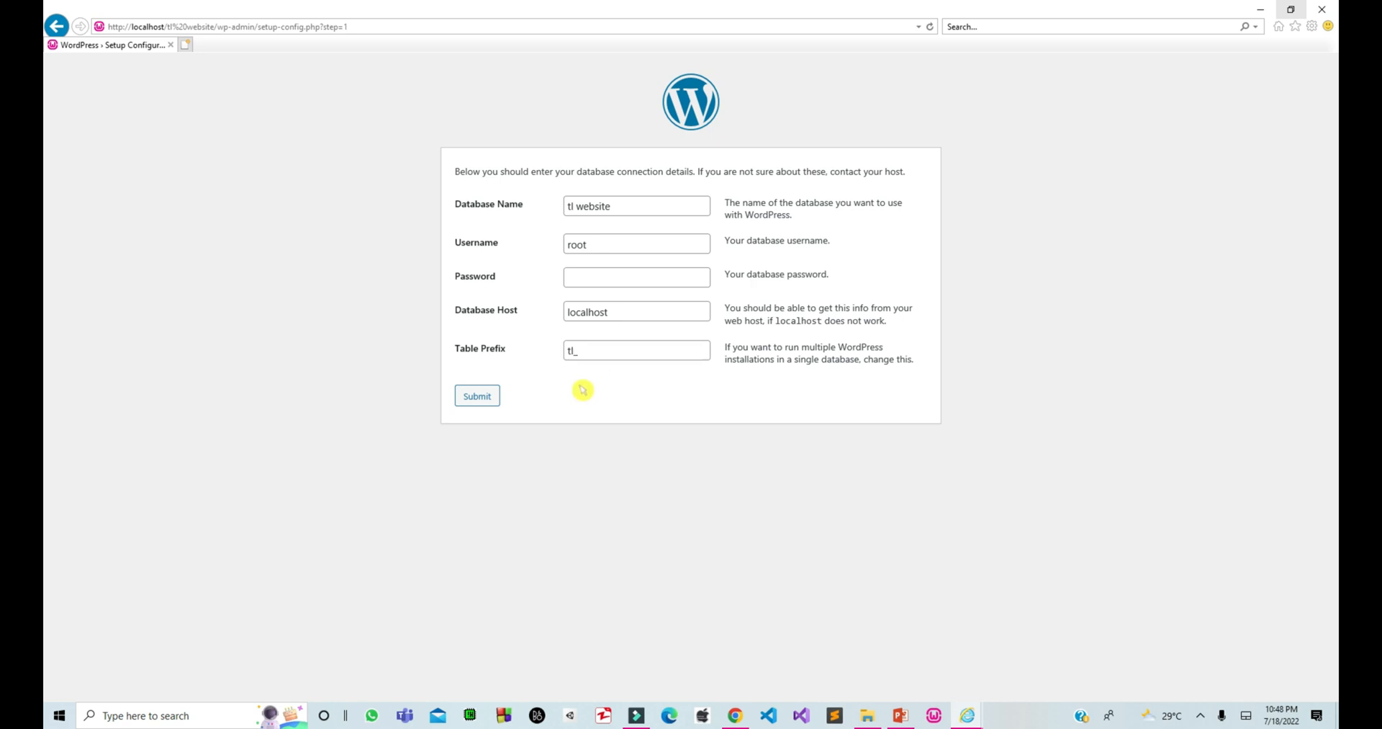
{"action": "left_click_drag", "start_coordinate": [582, 354], "coordinate": [554, 367]}
{"action": "left_click", "coordinate": [554, 367]}
{"action": "left_click", "coordinate": [476, 401]}
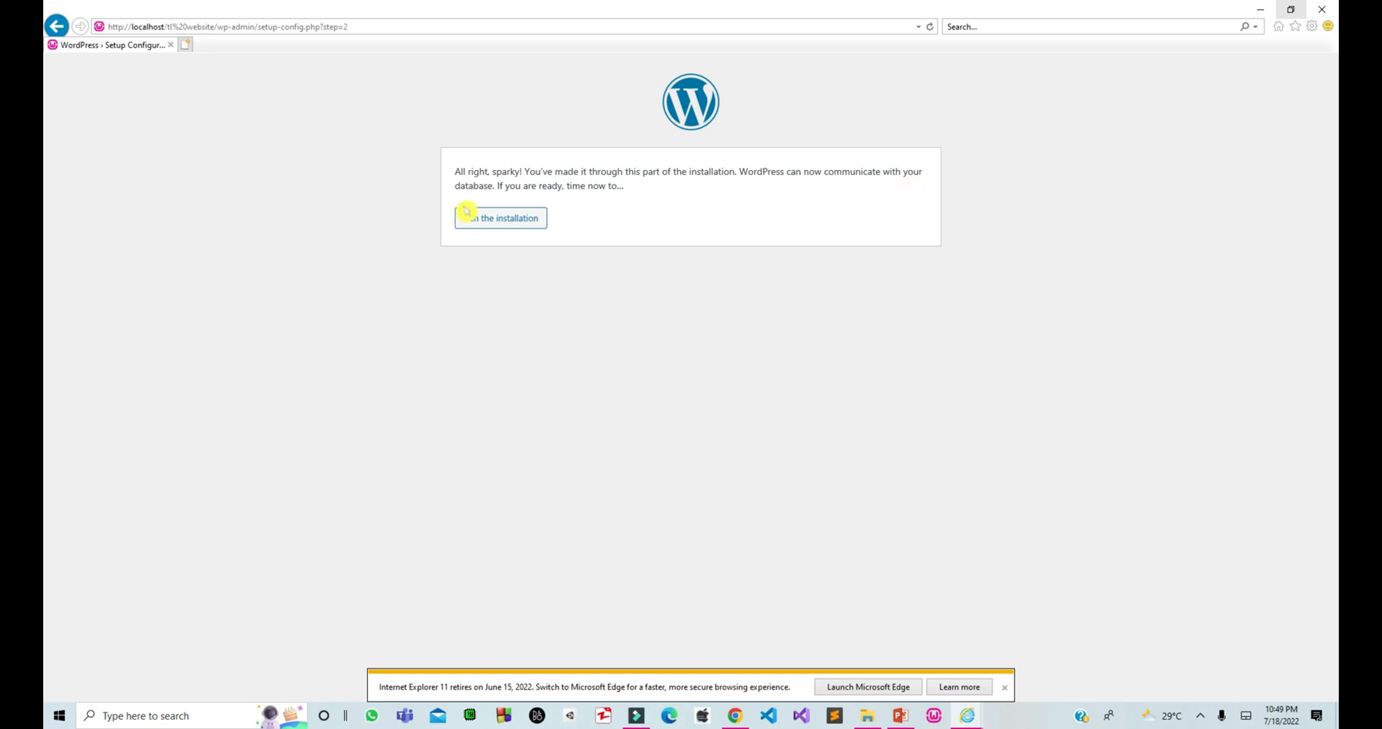
Run the installation and enter 'Website Lectures' as the site title.
{"action": "left_click", "coordinate": [503, 210]}
{"action": "left_click", "coordinate": [503, 226]}
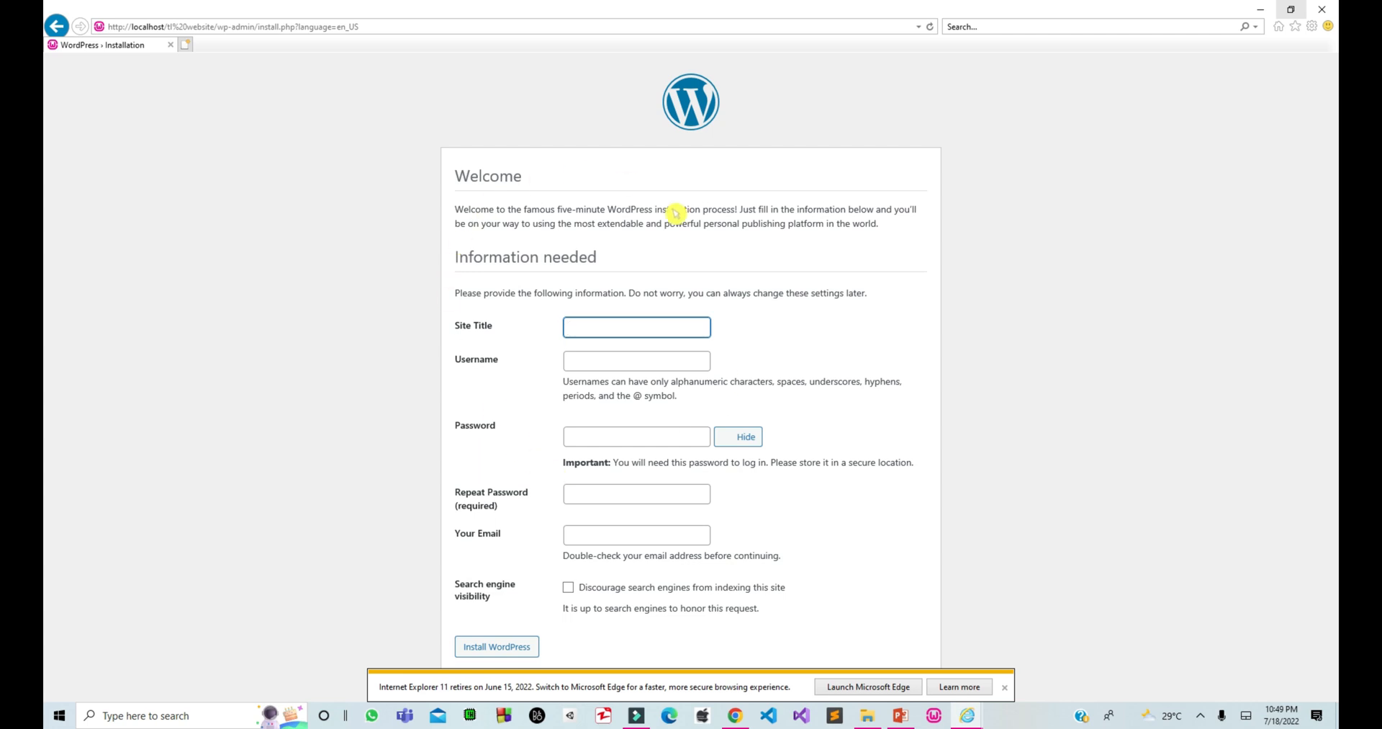
{"action": "left_click", "coordinate": [1005, 687]}
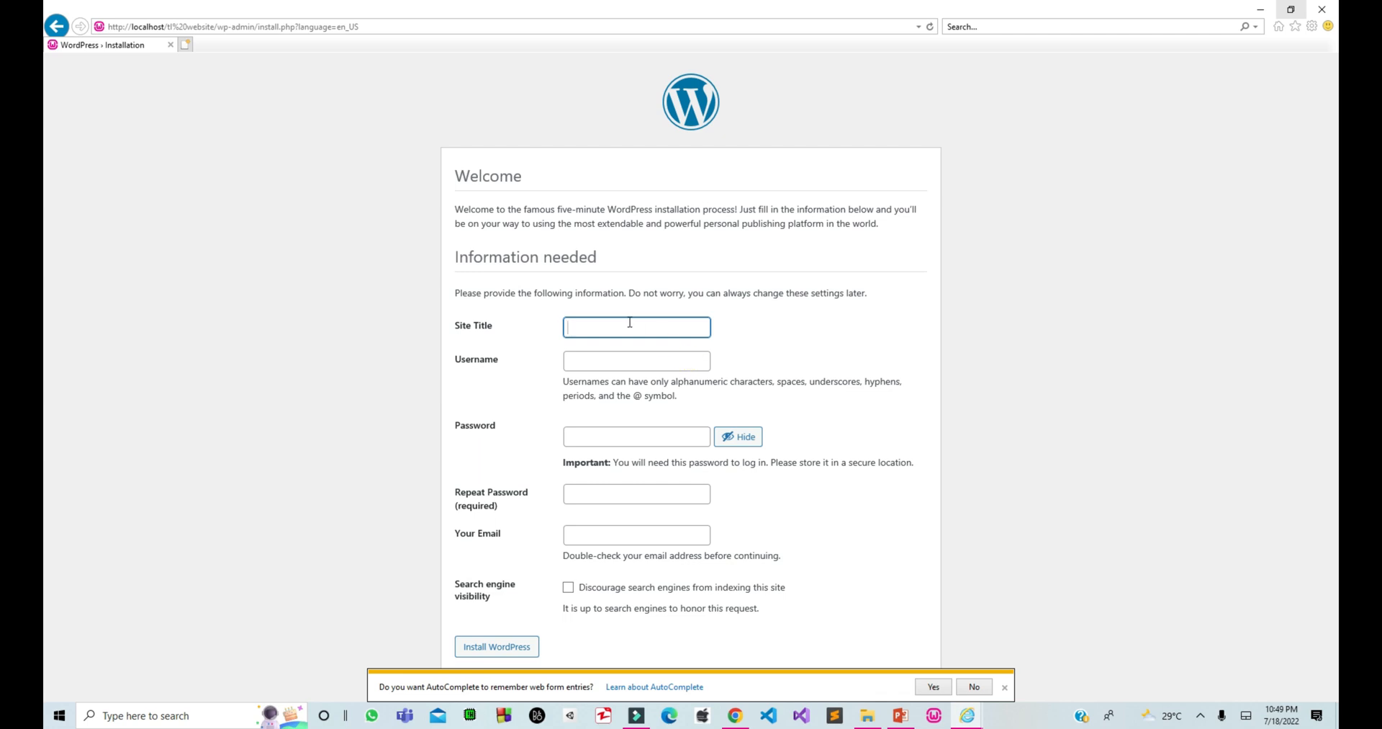
{"action": "type", "text": "Website Lectures"}
Enter the admin account's username, replacing the initial 'Admin' entry.
{"action": "left_click", "coordinate": [630, 357]}
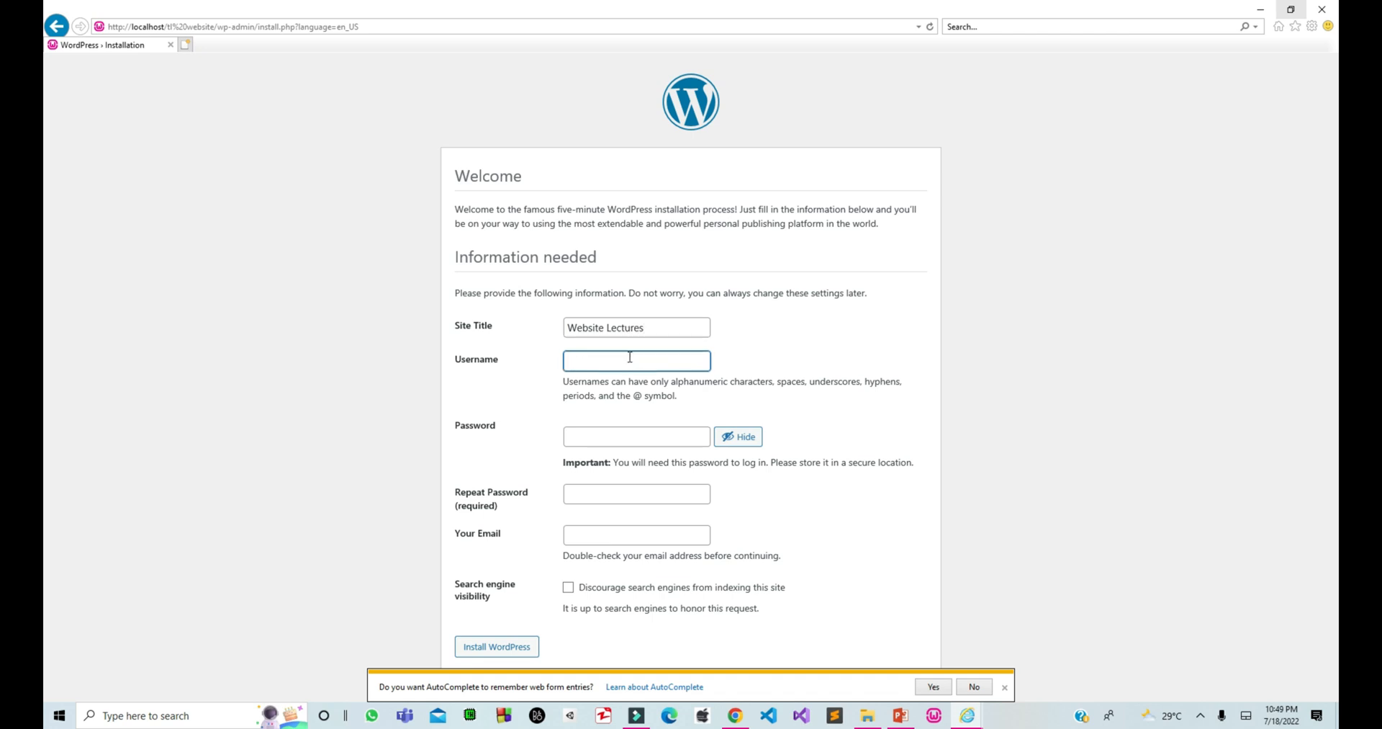
{"action": "left_click", "coordinate": [625, 435]}
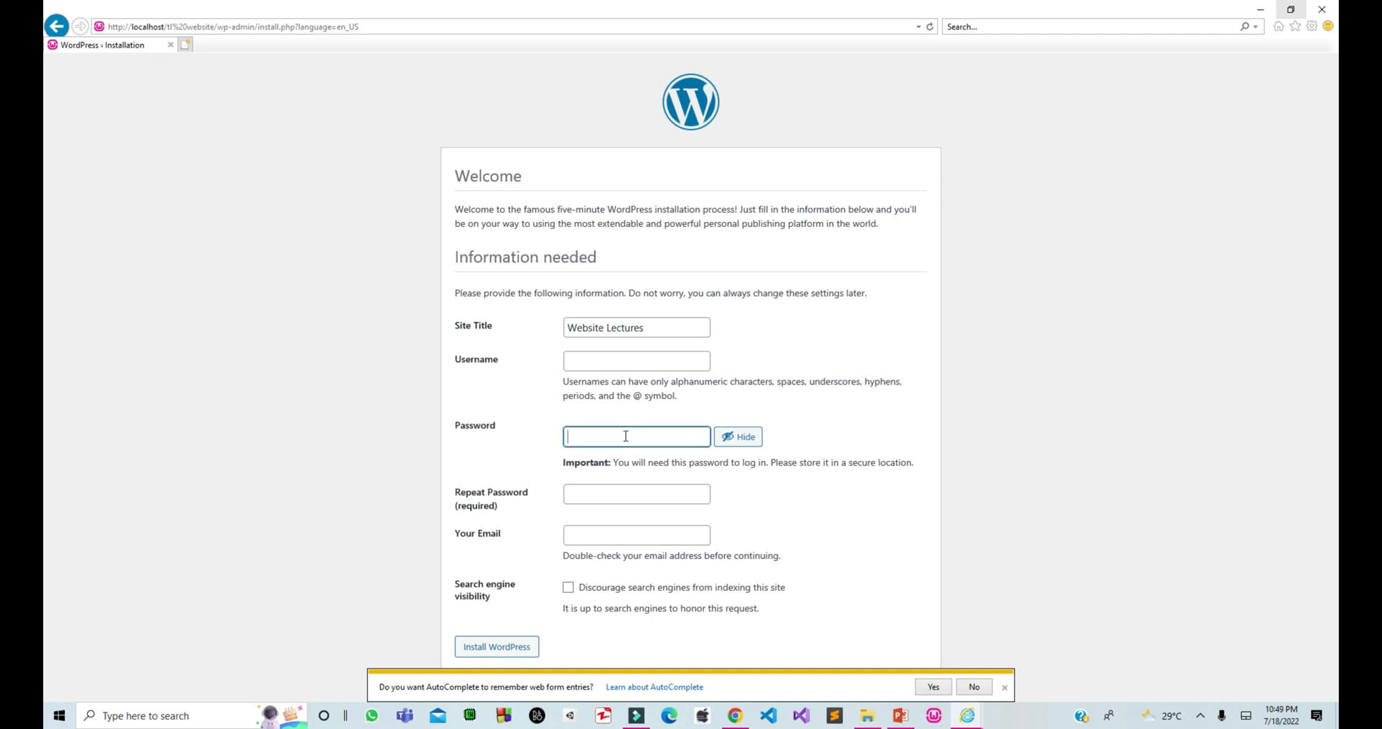
{"action": "left_click", "coordinate": [613, 360]}
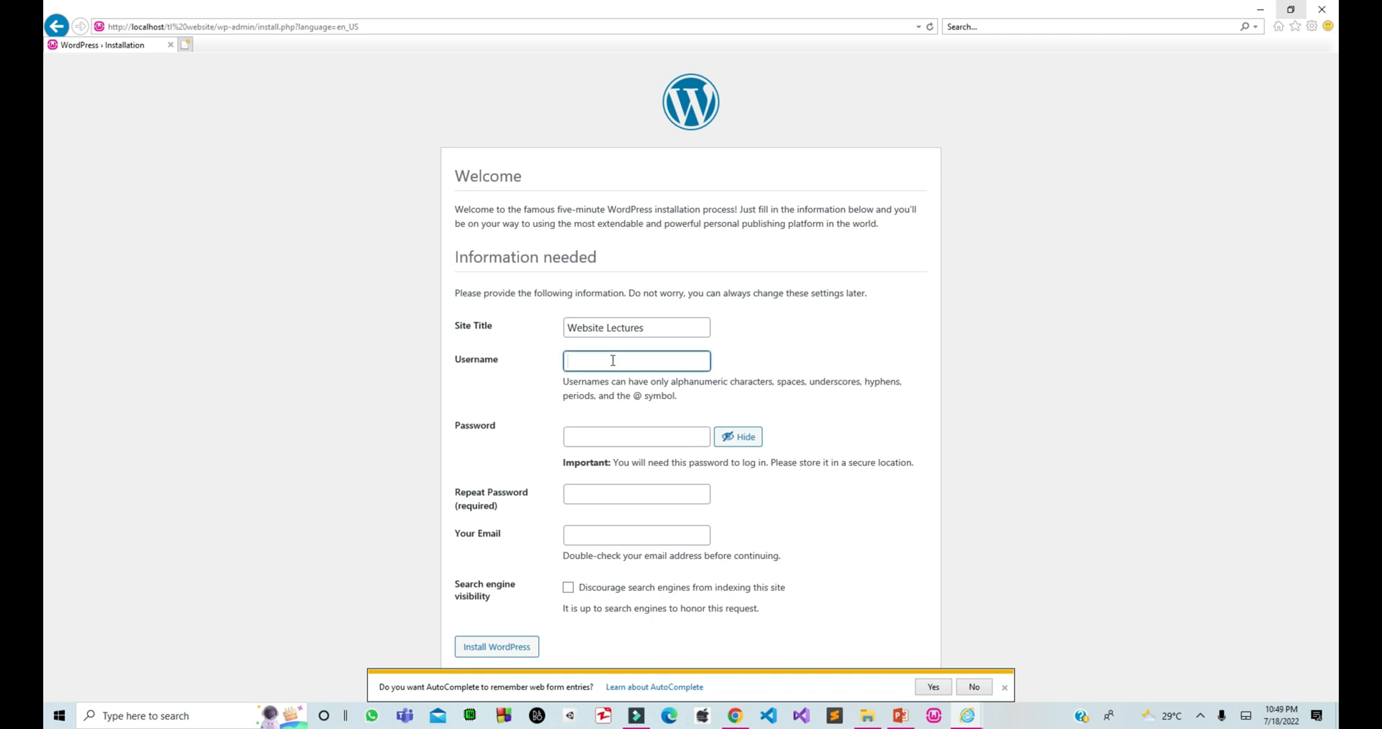
{"action": "left_click", "coordinate": [599, 436]}
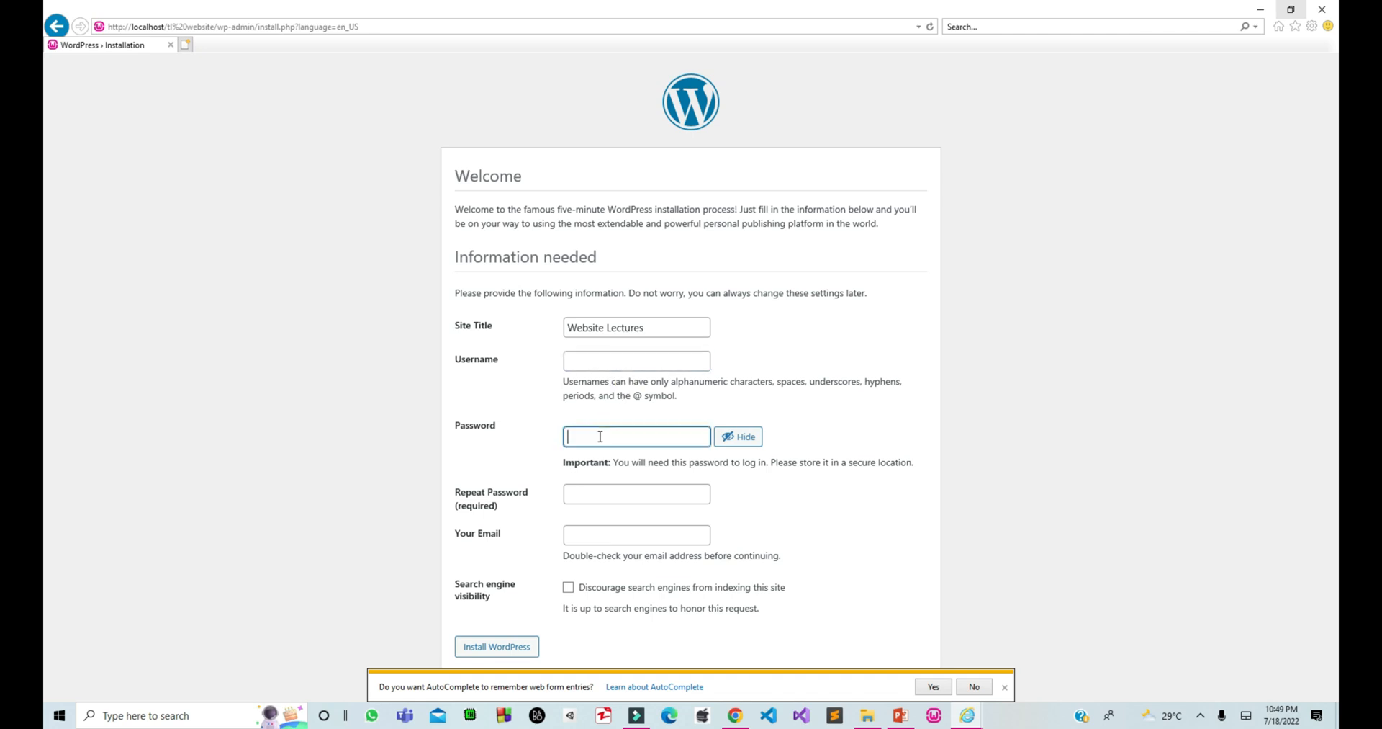
{"action": "left_click", "coordinate": [597, 364]}
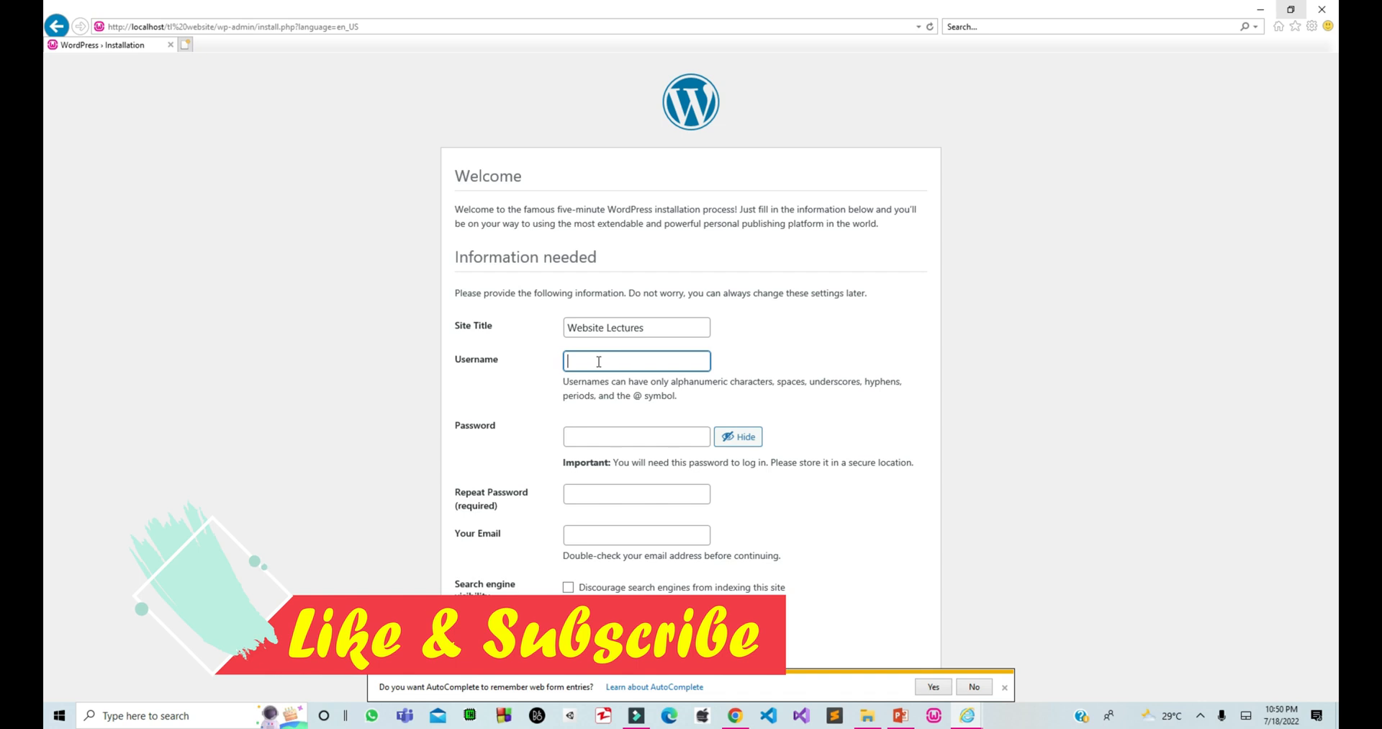
{"action": "left_click", "coordinate": [614, 432]}
{"action": "left_click", "coordinate": [591, 362]}
{"action": "type", "text": "Admin"}
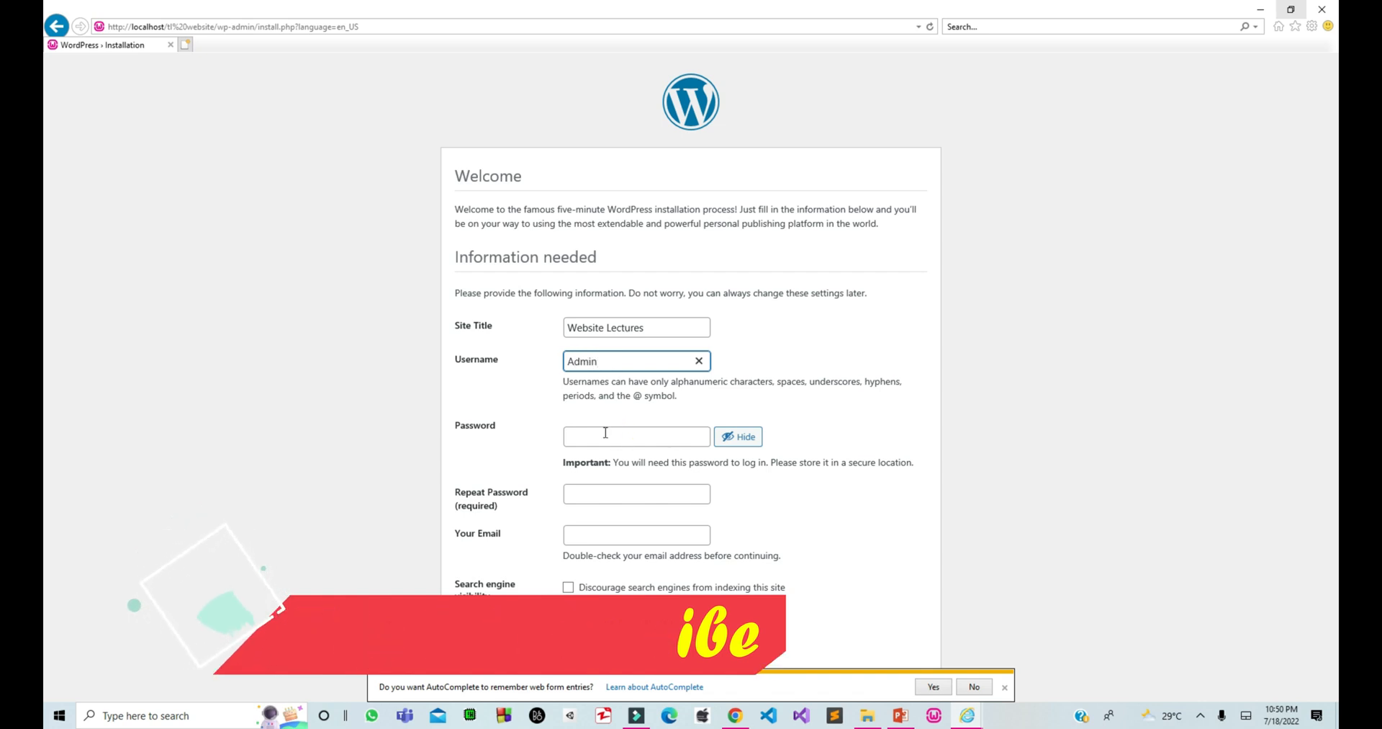
{"action": "key", "text": "BackSpace"}
{"action": "key", "text": "BackSpace"}
{"action": "key", "text": "BackSpace"}
{"action": "key", "text": "BackSpace"}
{"action": "key", "text": "BackSpace"}
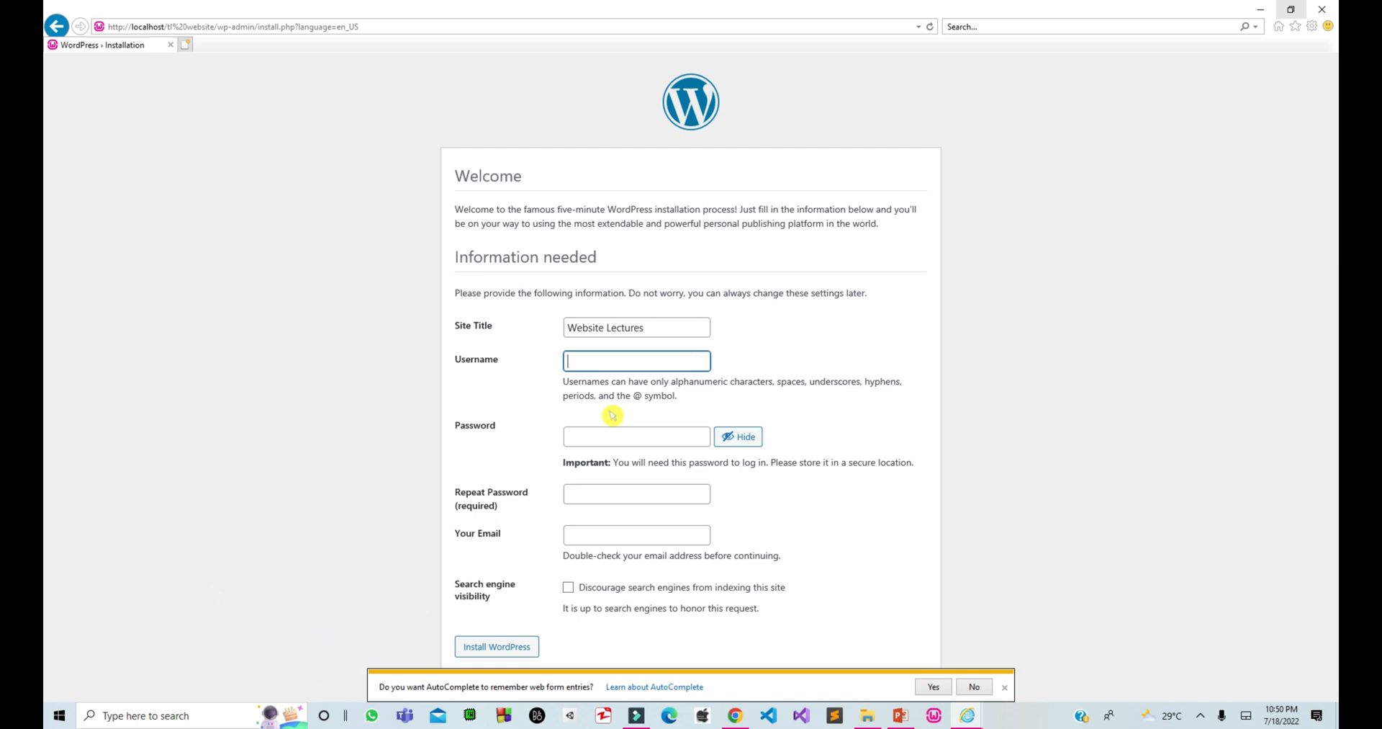
{"action": "type", "text": "Tomi Library"}
Enter and repeat the admin password, add the admin e-mail address, and install WordPress.
{"action": "left_click", "coordinate": [734, 442]}
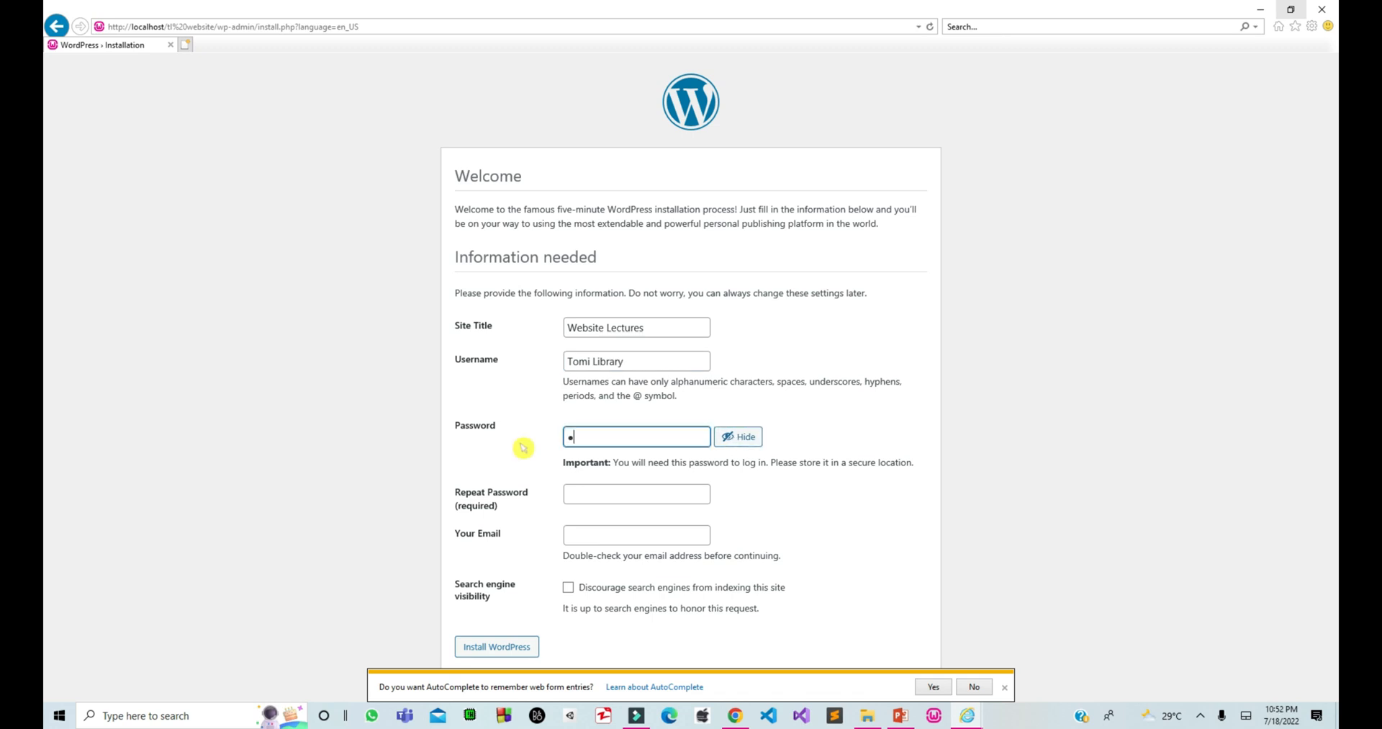
{"action": "type", "text": "•••••••••••••••"}
{"action": "left_click", "coordinate": [587, 493]}
{"action": "key", "text": "ctrl+v"}
{"action": "type", "text": "••"}
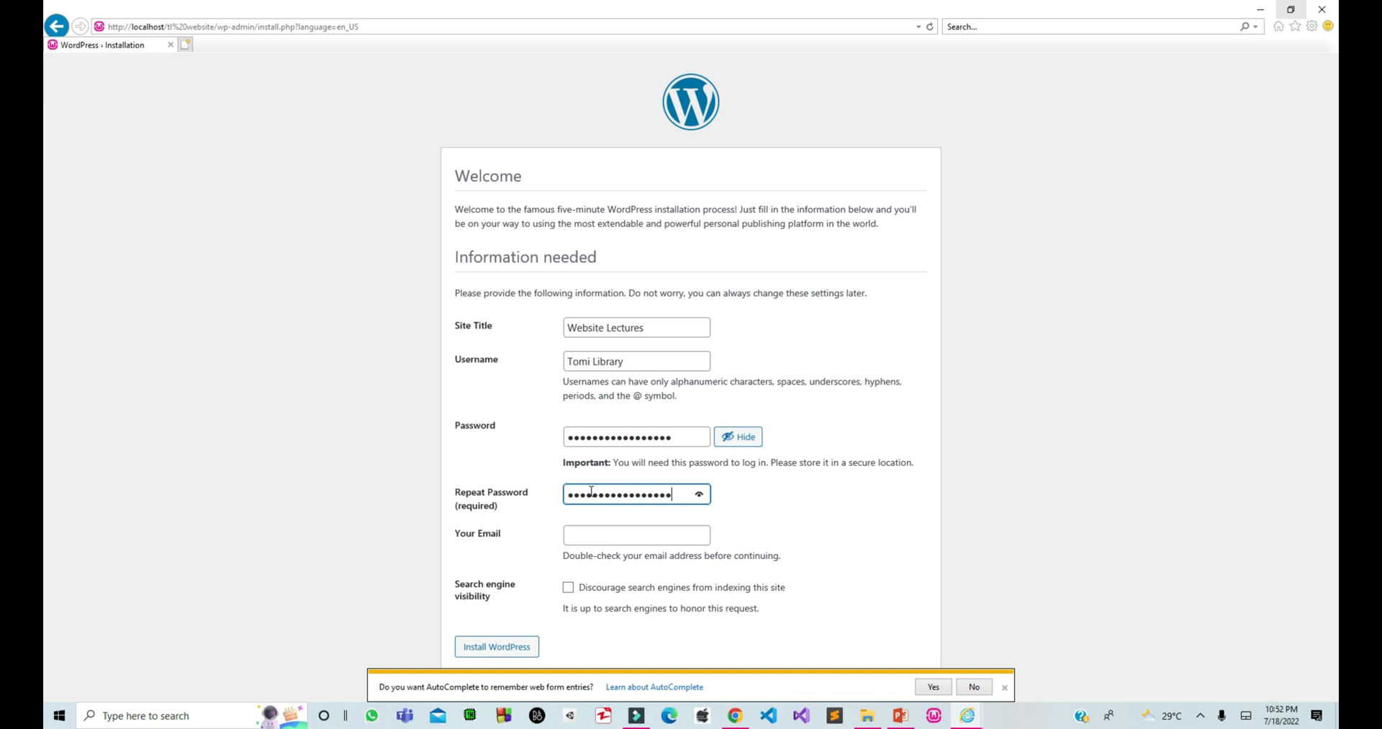
{"action": "left_click", "coordinate": [612, 536]}
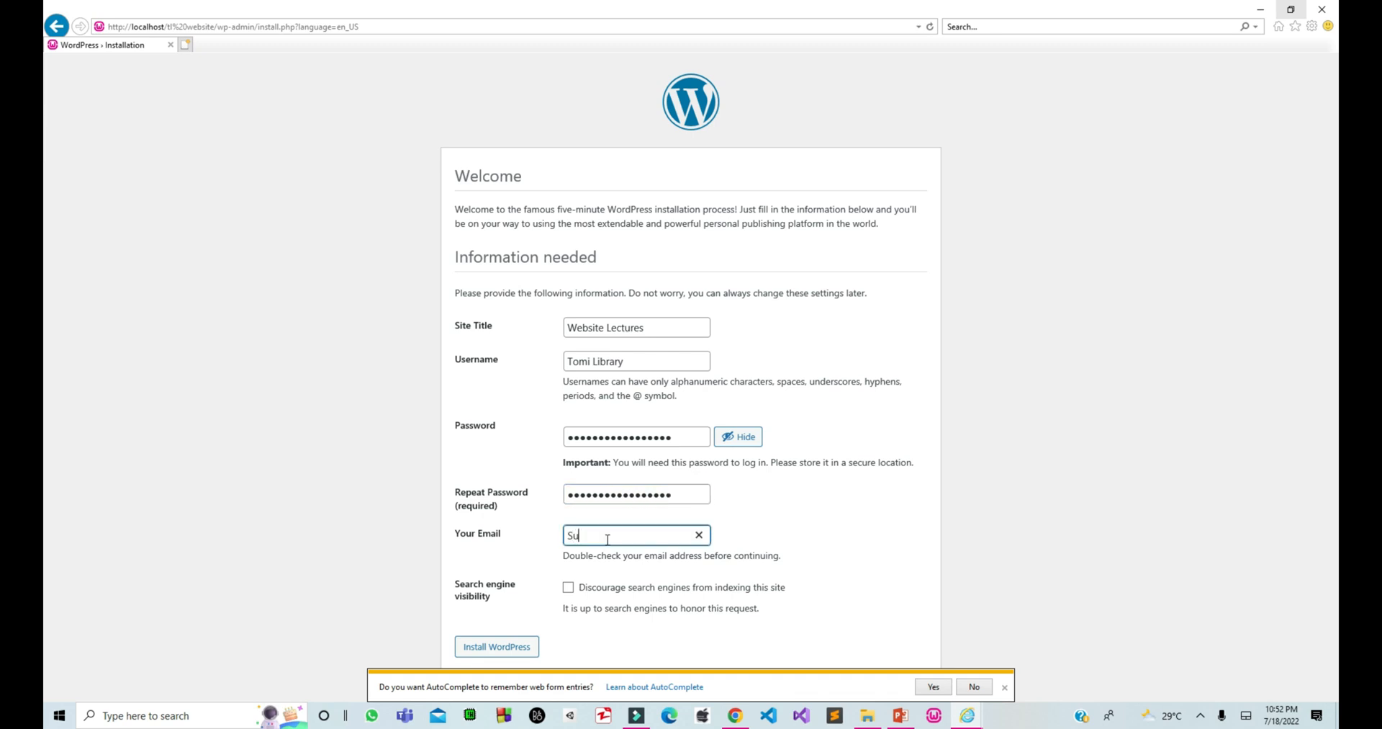
{"action": "left_click", "coordinate": [505, 645]}
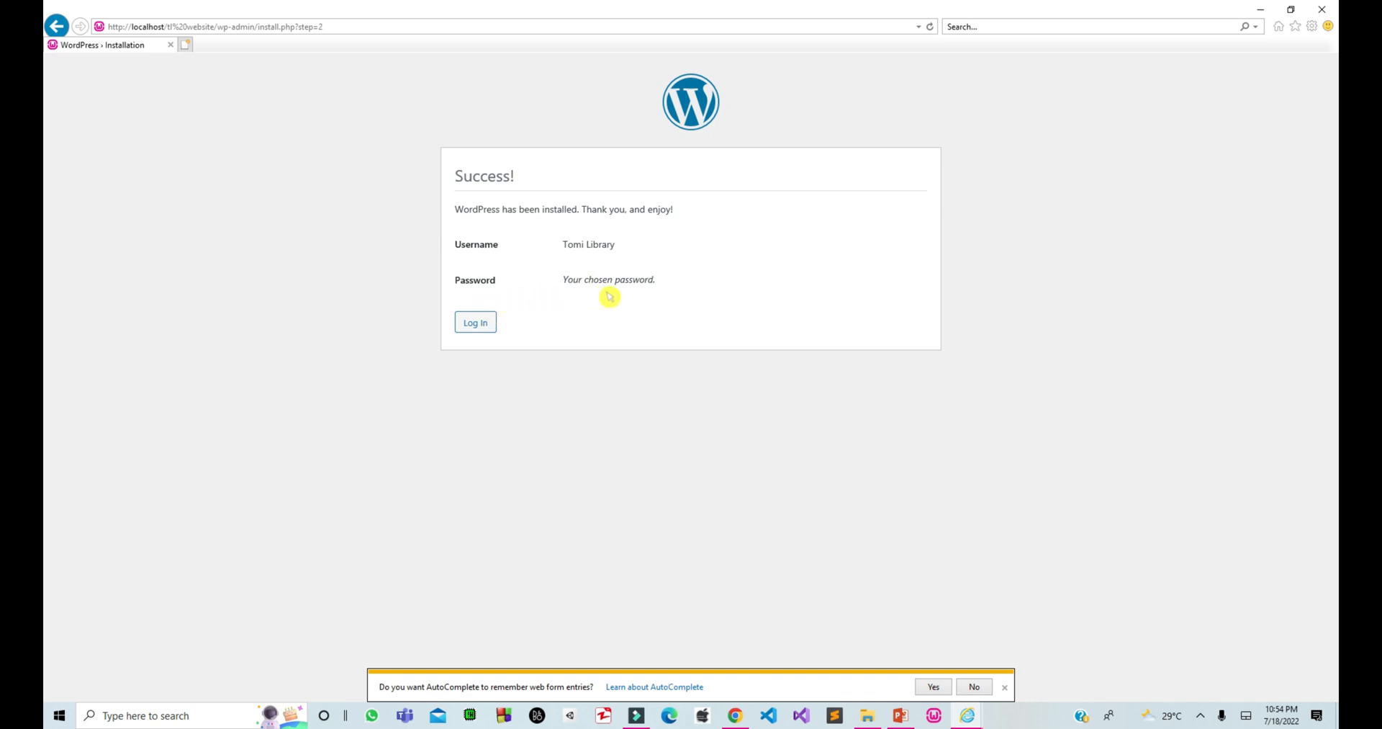
Log in on the WordPress login page with the new admin username and password.
{"action": "left_click", "coordinate": [481, 327]}
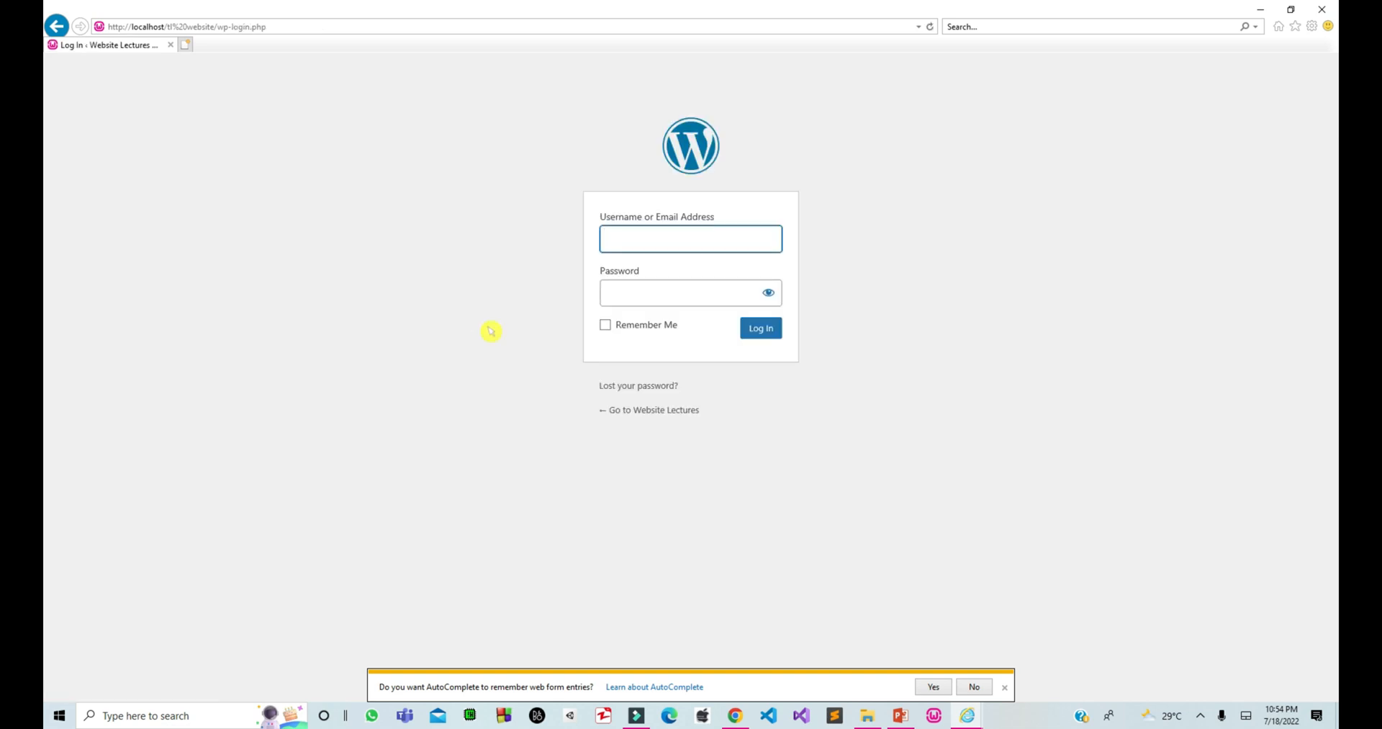
{"action": "type", "text": "Tomi Library"}
{"action": "left_click", "coordinate": [650, 296]}
{"action": "key", "text": "ctrl+v"}
{"action": "left_click", "coordinate": [763, 329]}
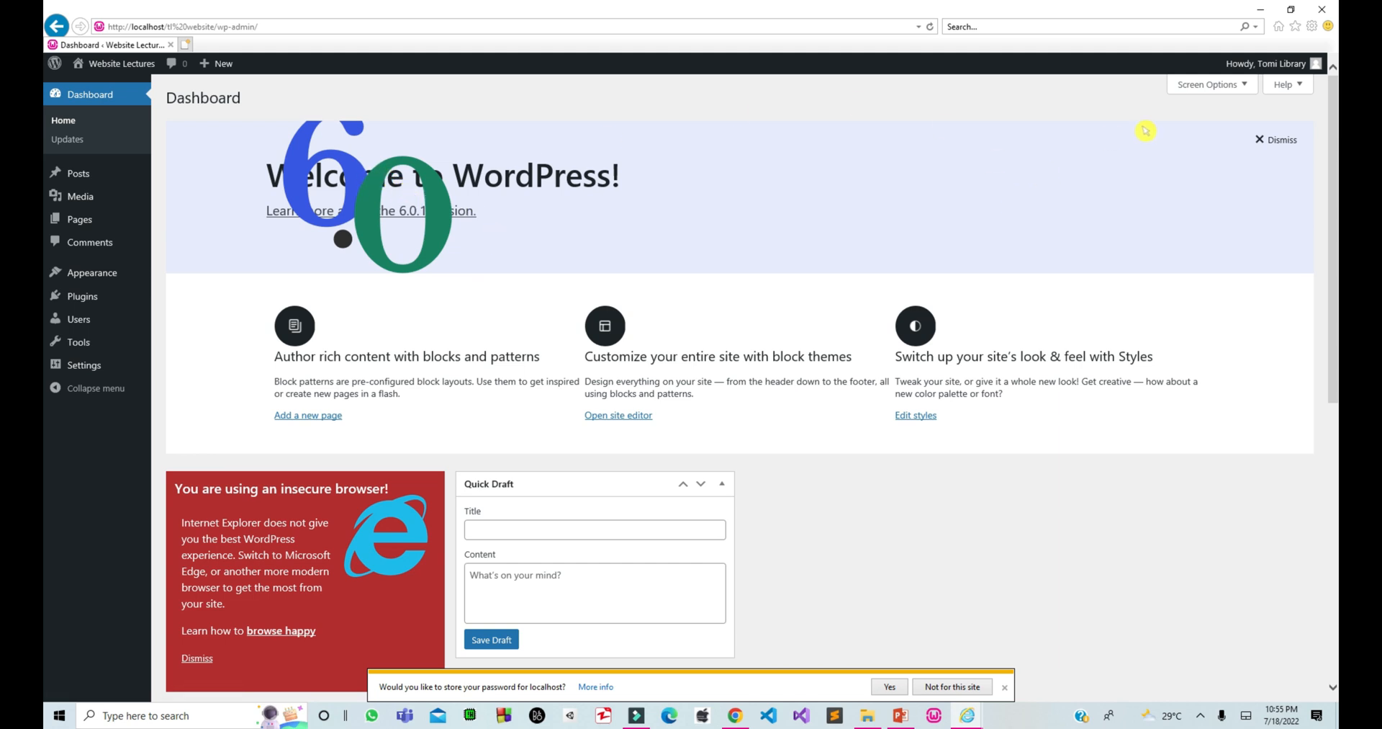
{"action": "left_click_drag", "start_coordinate": [1336, 196], "coordinate": [1336, 133]}
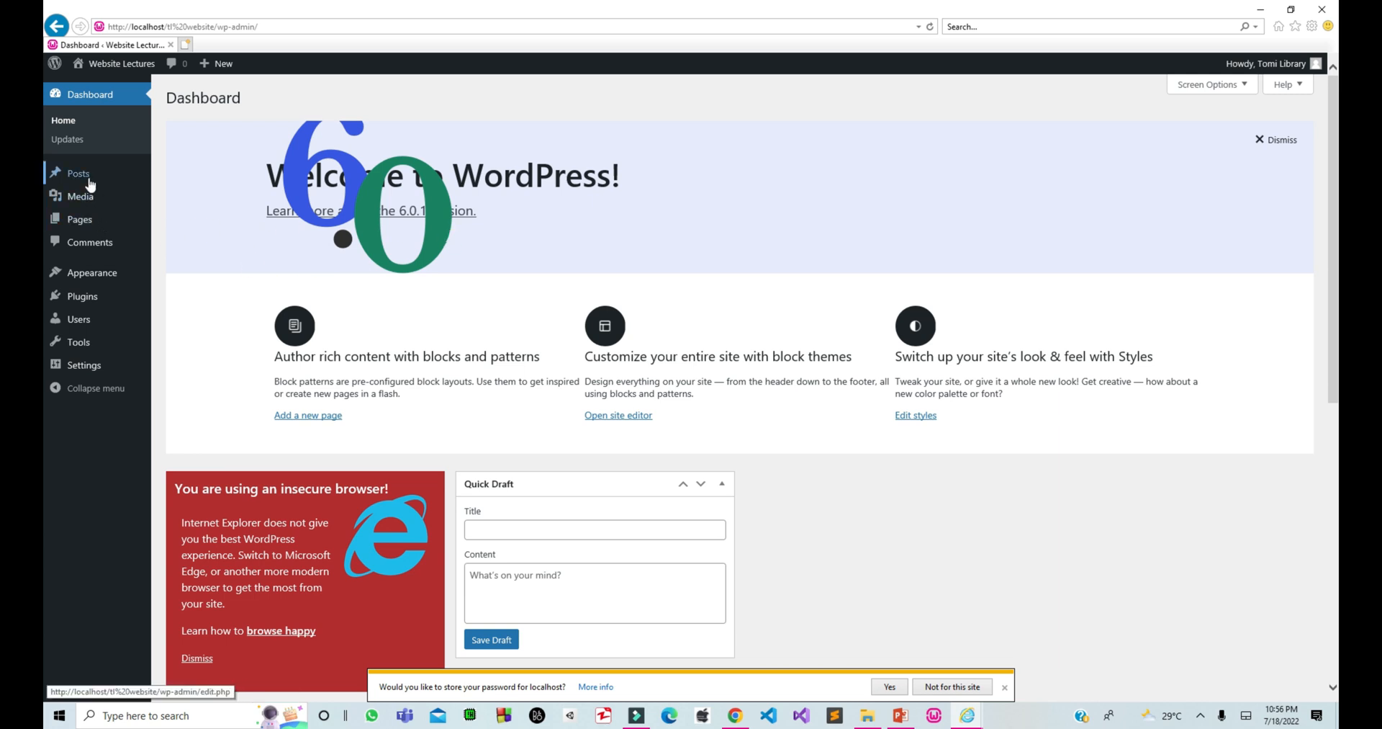
{"action": "mouse_move", "coordinate": [90, 186]}
{"action": "left_click", "coordinate": [186, 193]}
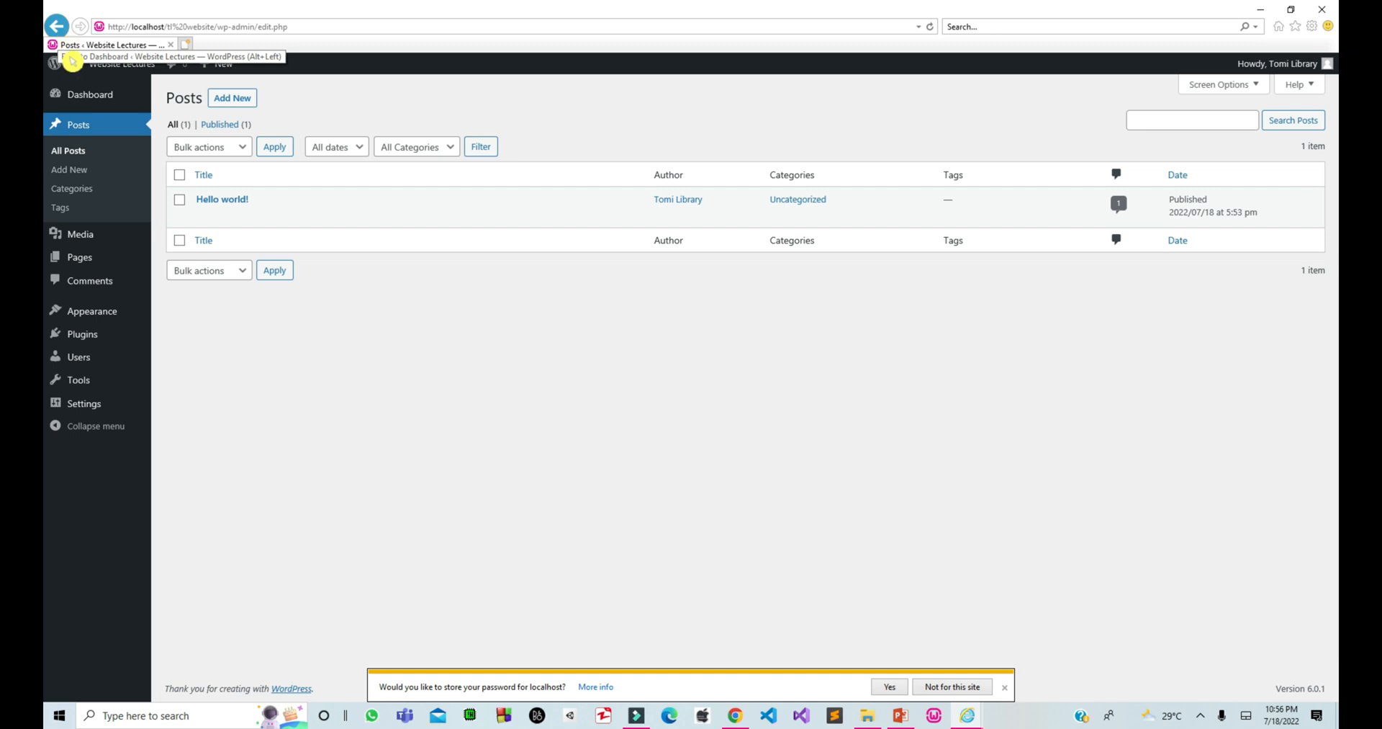
{"action": "left_click", "coordinate": [101, 260]}
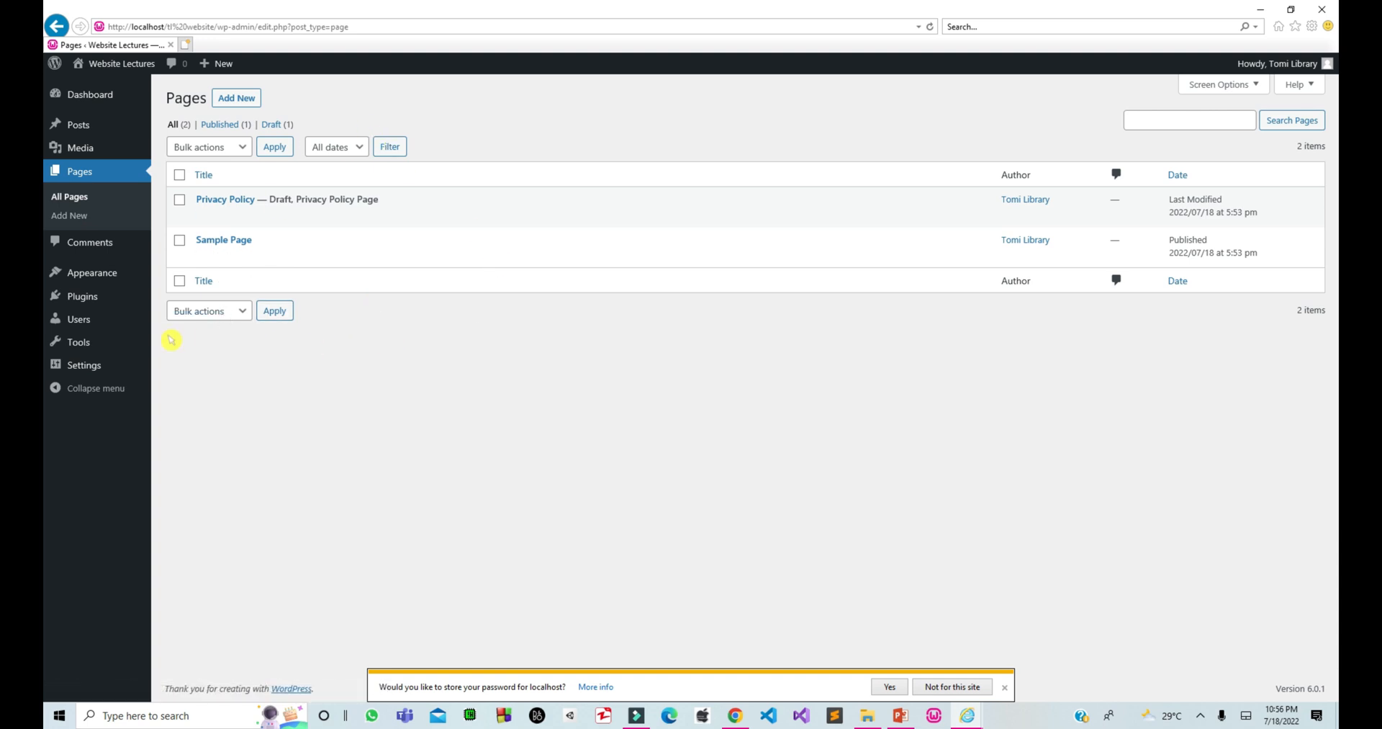
{"action": "left_click", "coordinate": [87, 99]}
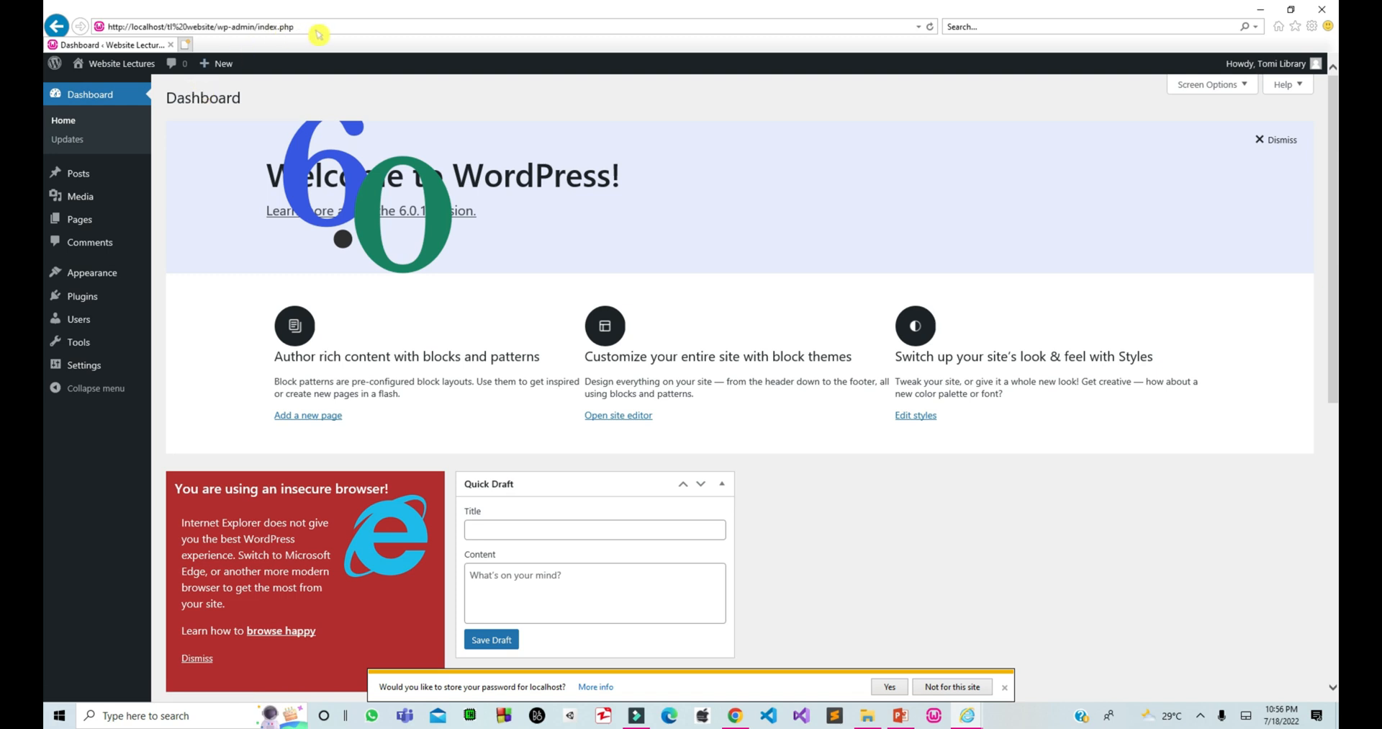
{"action": "left_click", "coordinate": [316, 28]}
{"action": "mouse_move", "coordinate": [131, 72]}
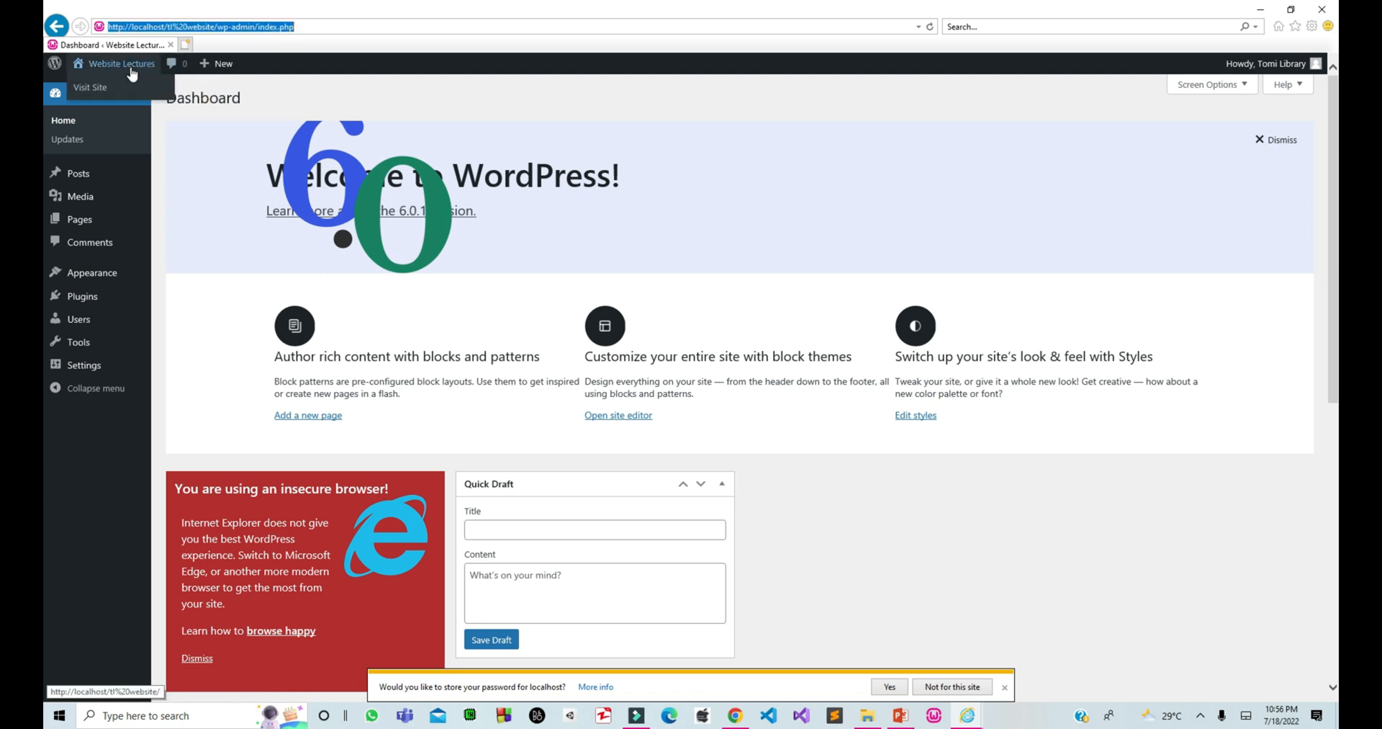
{"action": "left_click", "coordinate": [93, 88]}
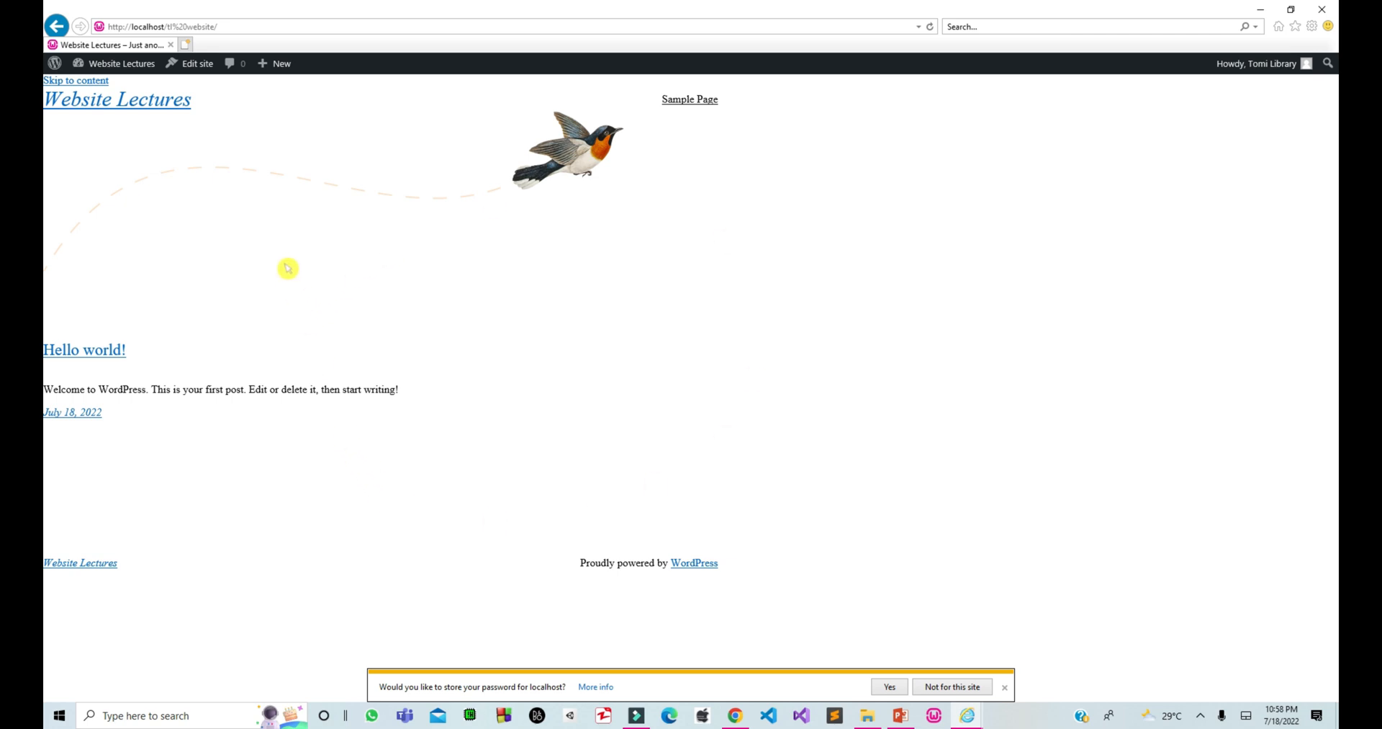
{"action": "mouse_move", "coordinate": [115, 65]}
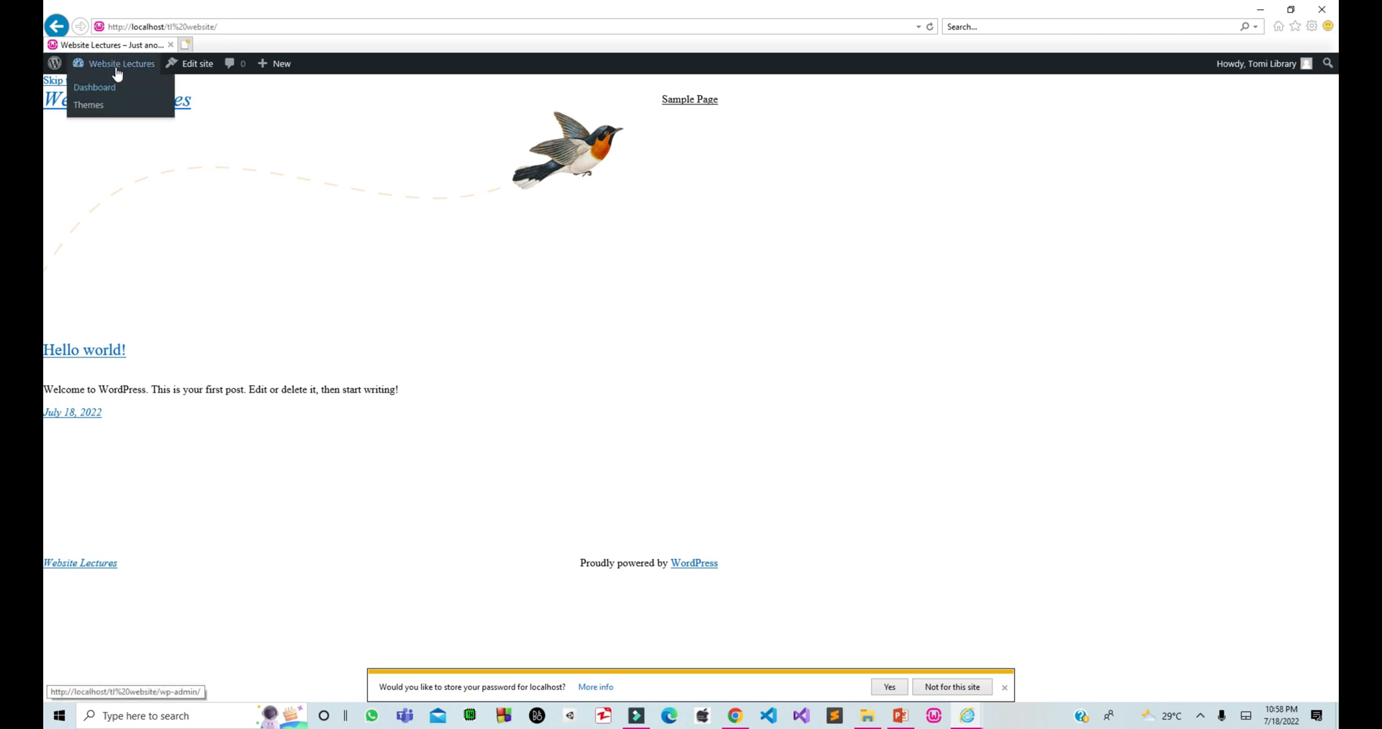
{"action": "left_click", "coordinate": [110, 88]}
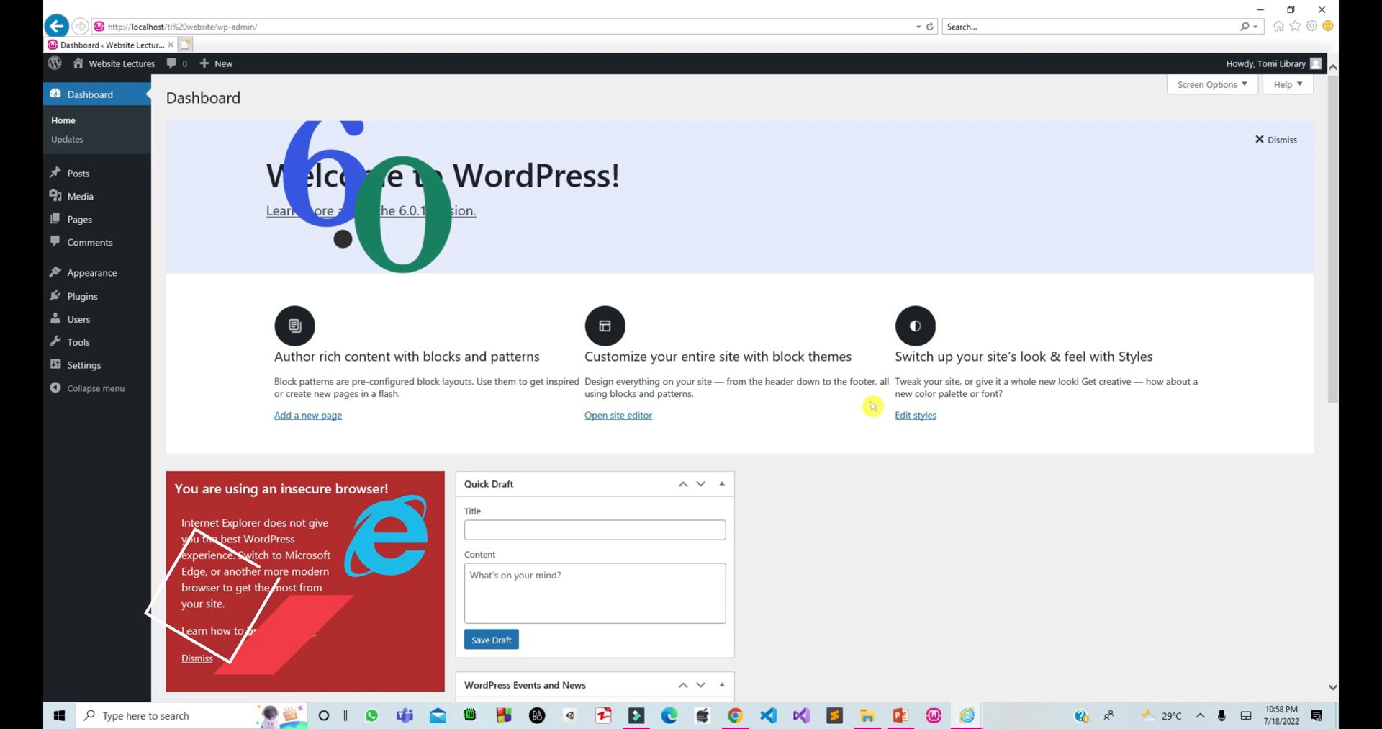
{"action": "mouse_move", "coordinate": [1292, 72]}
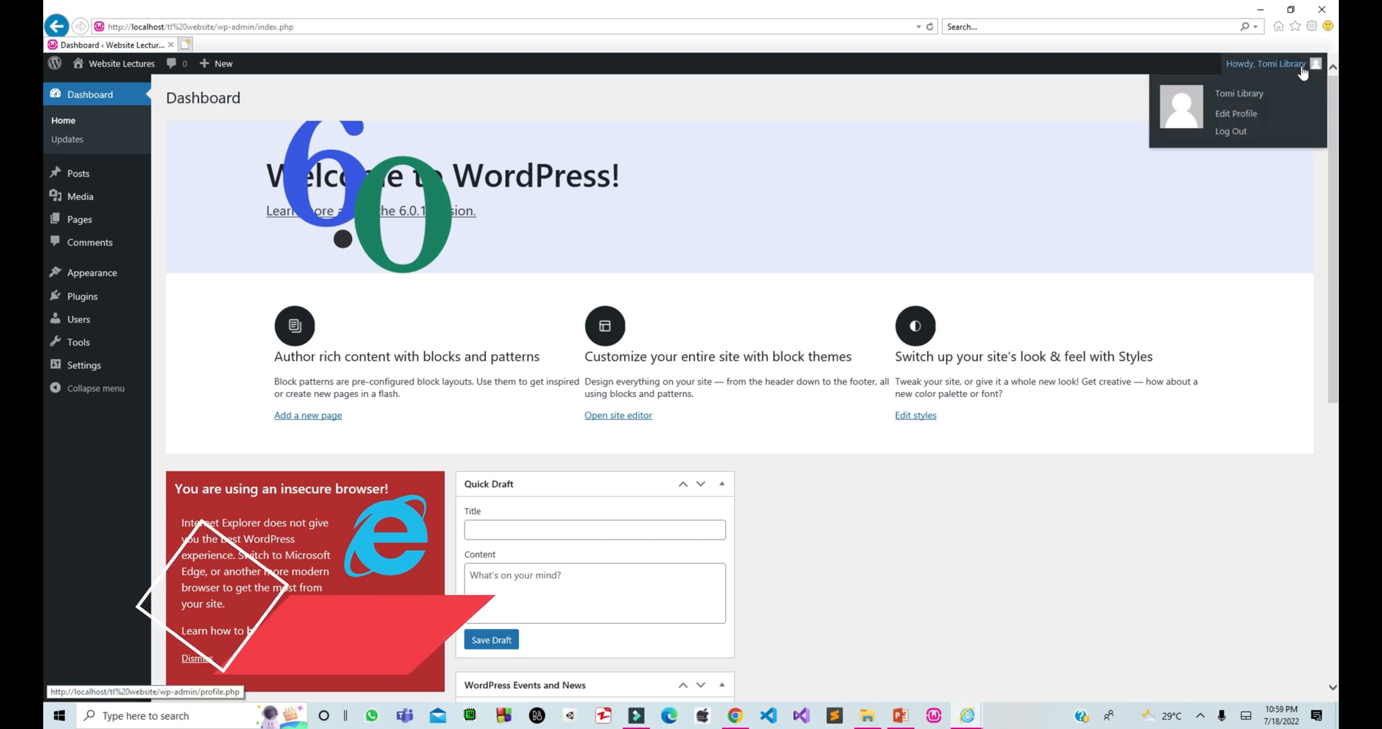
{"action": "left_click", "coordinate": [1238, 132]}
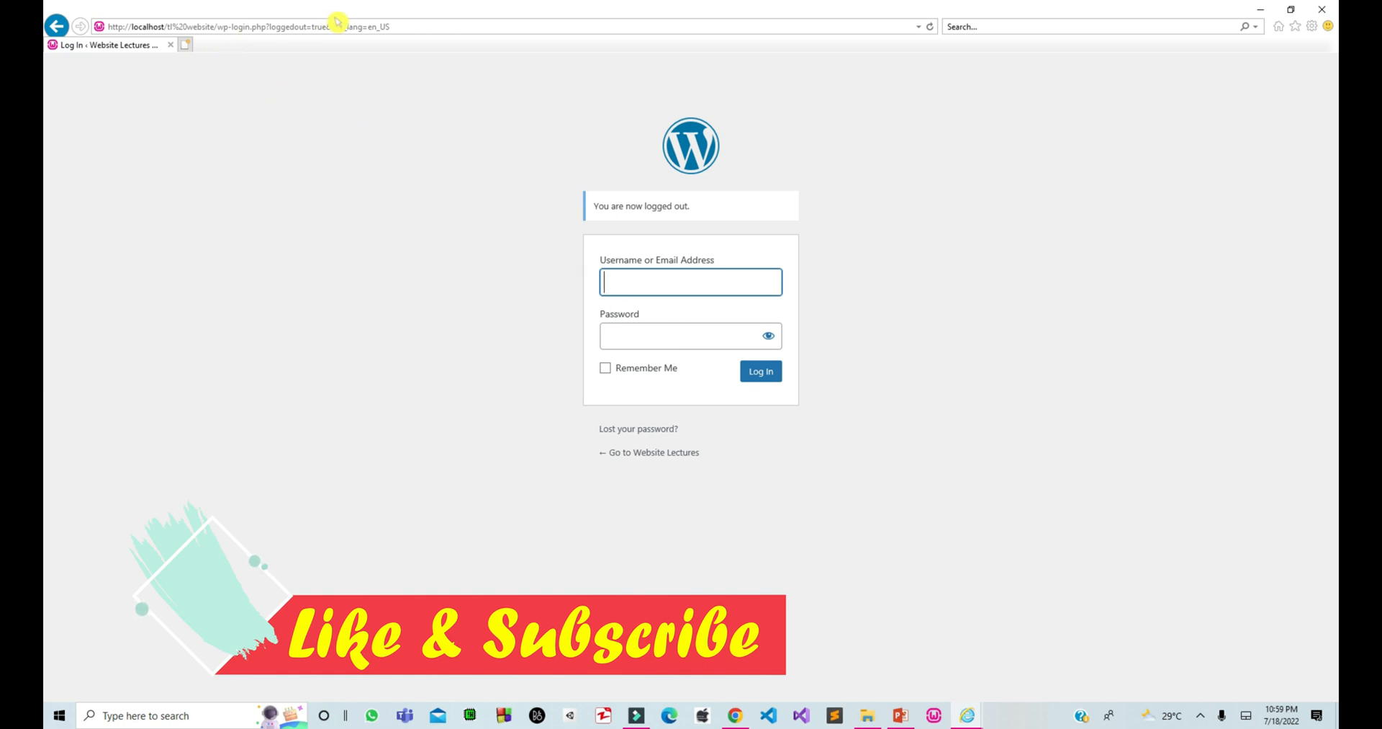
{"action": "left_click", "coordinate": [379, 26]}
{"action": "left_click", "coordinate": [378, 26]}
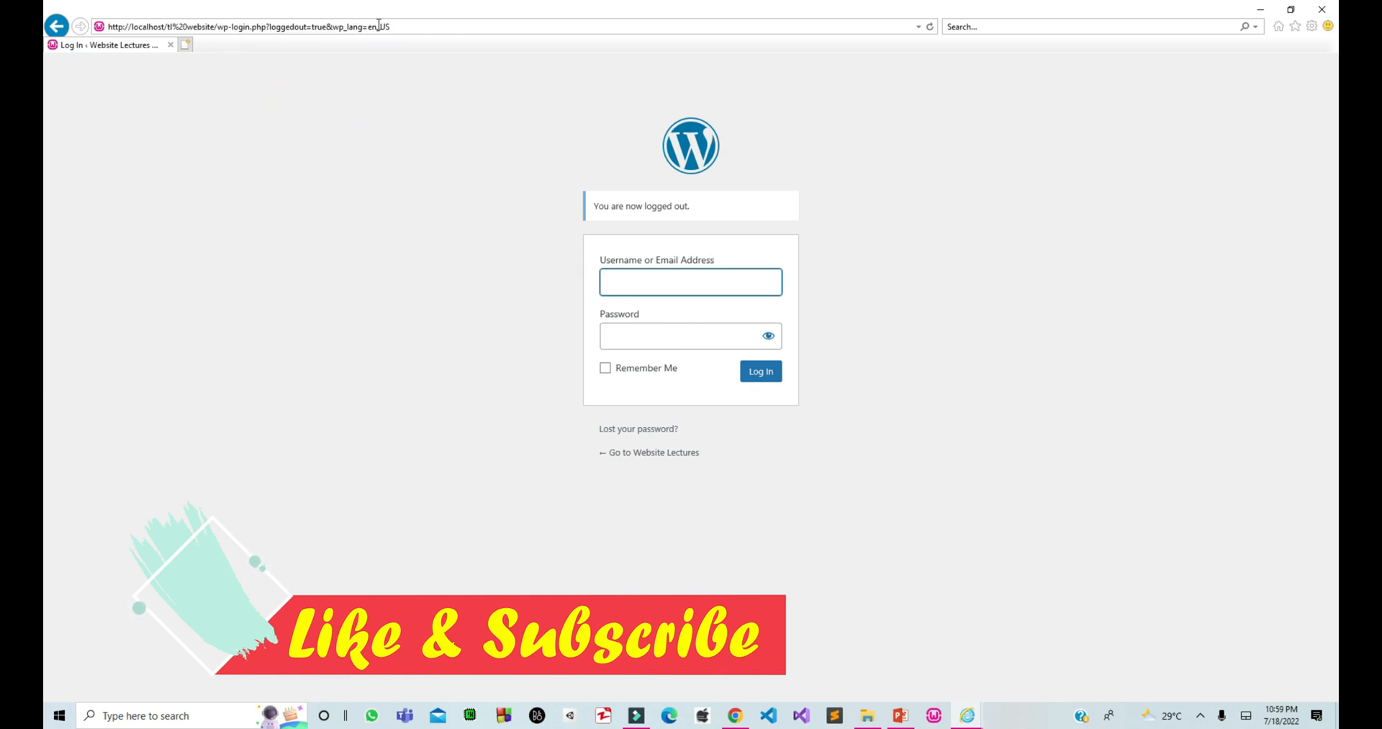
{"action": "key", "text": "BackSpace"}
{"action": "key", "text": "BackSpace"}
{"action": "key", "text": "BackSpace"}
{"action": "key", "text": "BackSpace"}
{"action": "key", "text": "BackSpace"}
{"action": "key", "text": "BackSpace"}
{"action": "key", "text": "BackSpace"}
{"action": "key", "text": "BackSpace"}
{"action": "key", "text": "BackSpace"}
{"action": "key", "text": "BackSpace"}
{"action": "key", "text": "BackSpace"}
{"action": "key", "text": "BackSpace"}
{"action": "key", "text": "BackSpace"}
{"action": "key", "text": "BackSpace"}
{"action": "key", "text": "BackSpace"}
{"action": "key", "text": "BackSpace"}
{"action": "key", "text": "BackSpace"}
{"action": "key", "text": "BackSpace"}
{"action": "key", "text": "BackSpace"}
{"action": "key", "text": "BackSpace"}
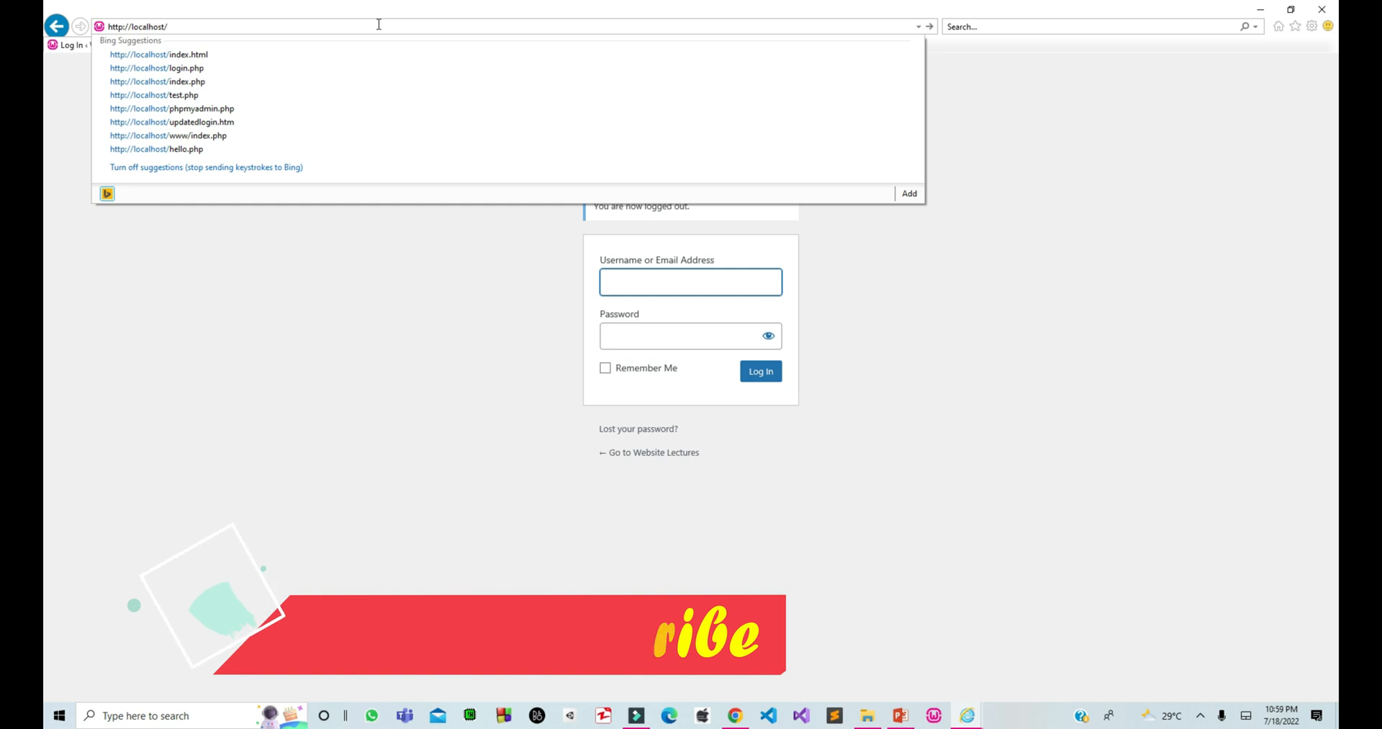
{"action": "type", "text": "l"}
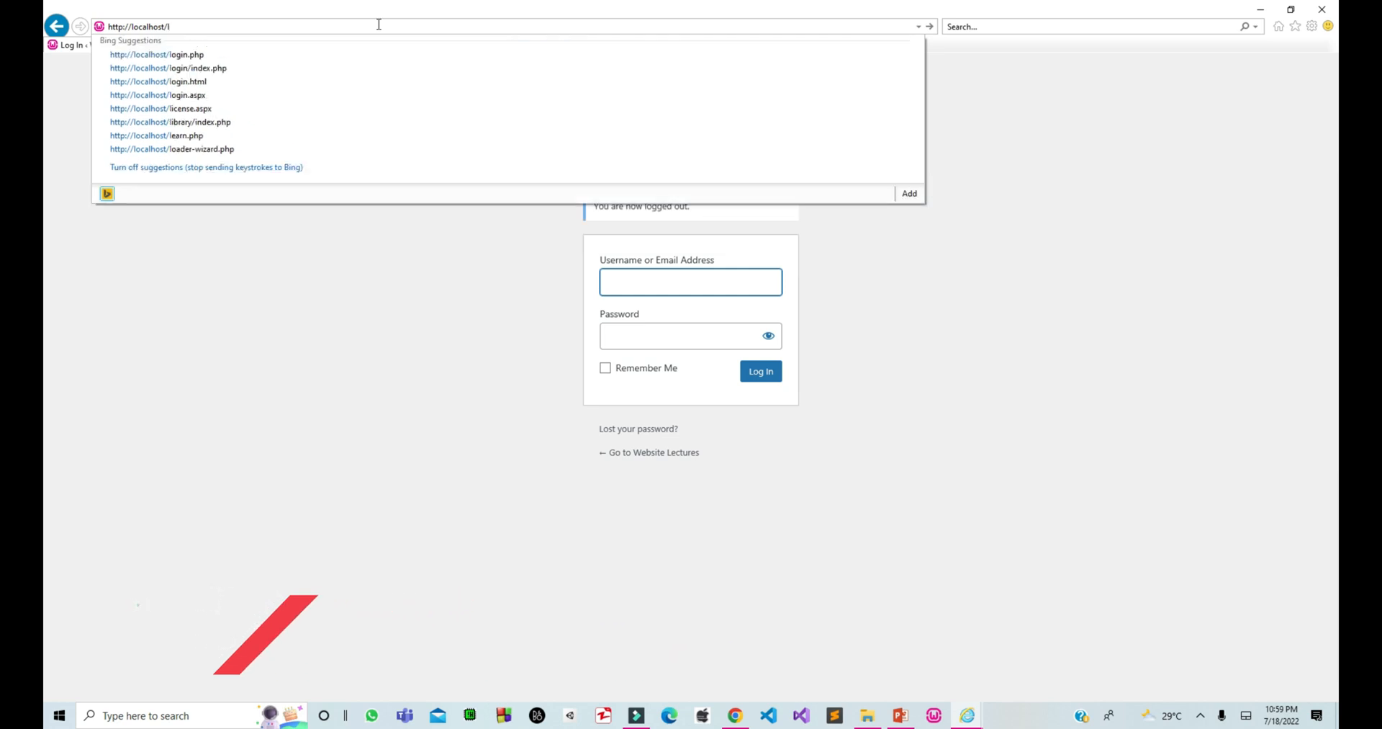
{"action": "key", "text": "BackSpace"}
{"action": "type", "text": "tl"}
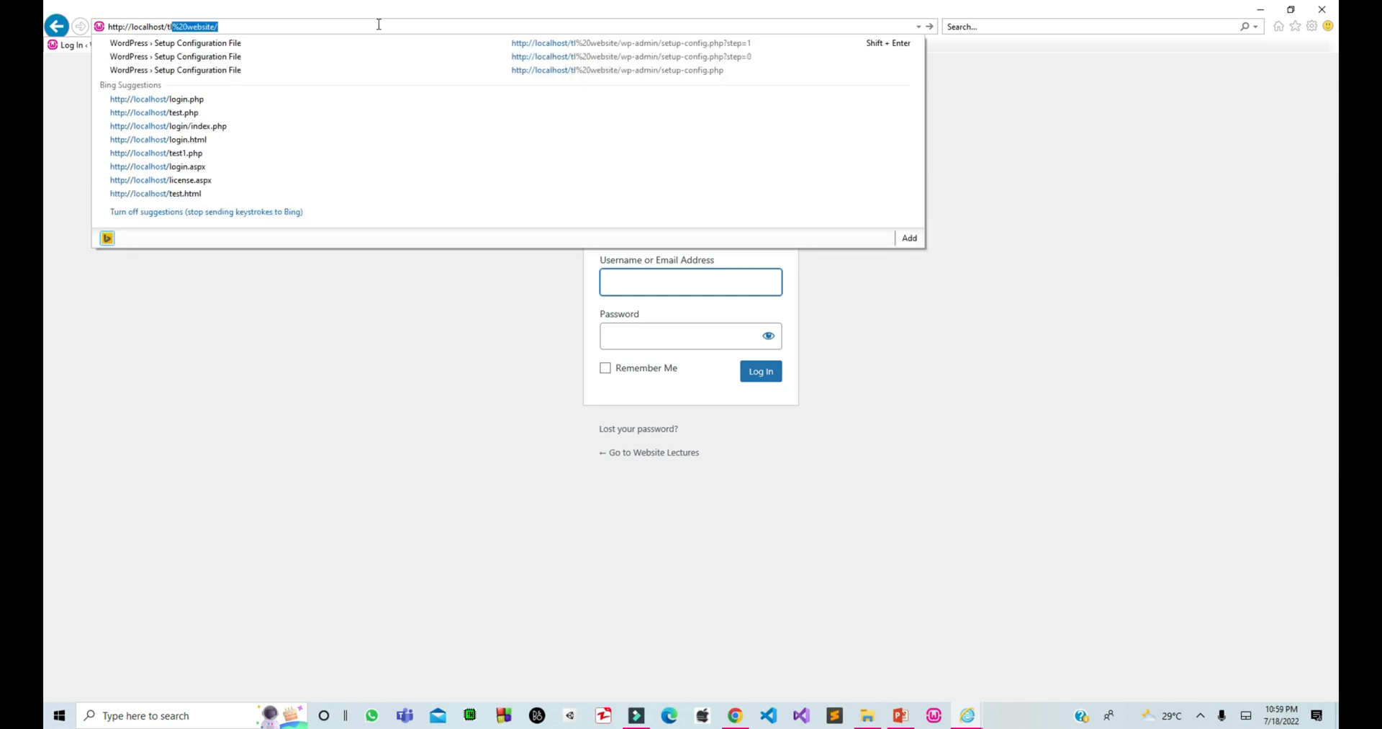
{"action": "key", "text": "Return"}
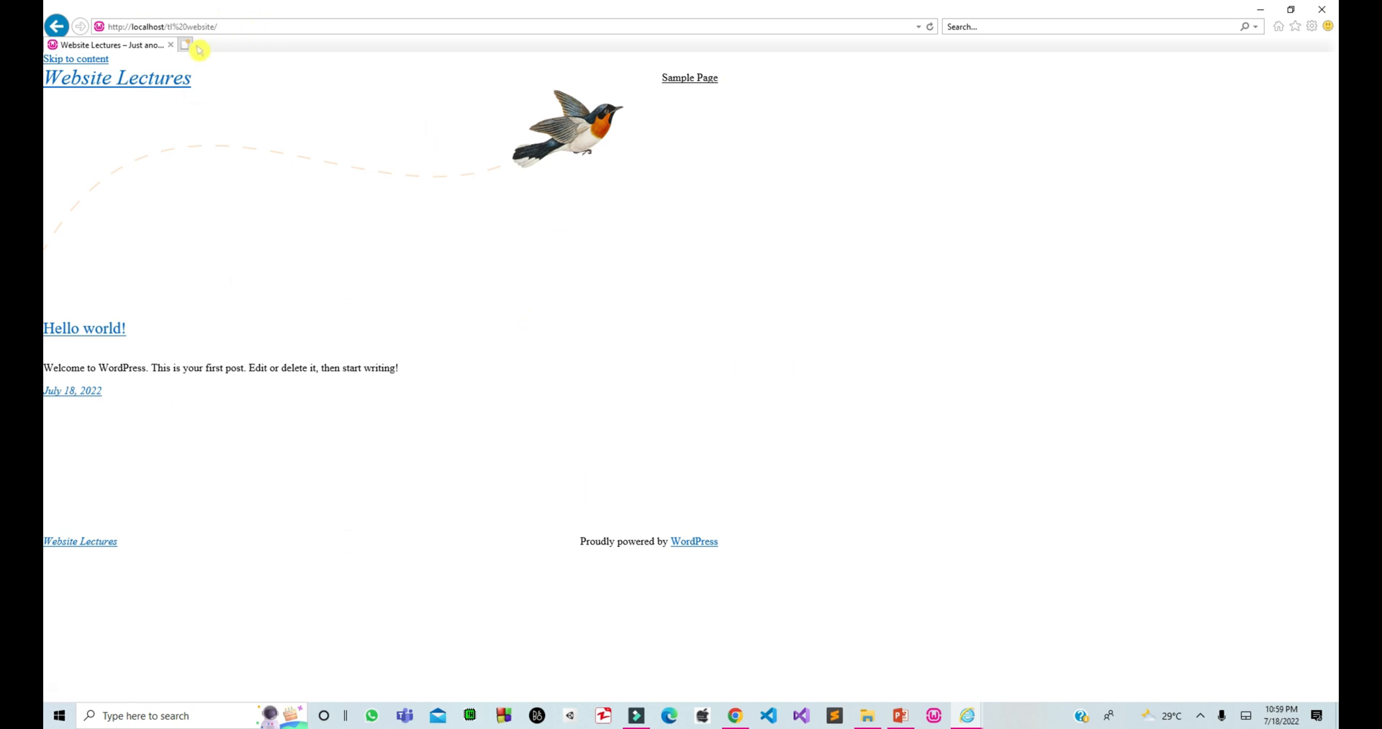
{"action": "left_click", "coordinate": [234, 26]}
{"action": "left_click", "coordinate": [234, 26]}
{"action": "type", "text": "wp-"}
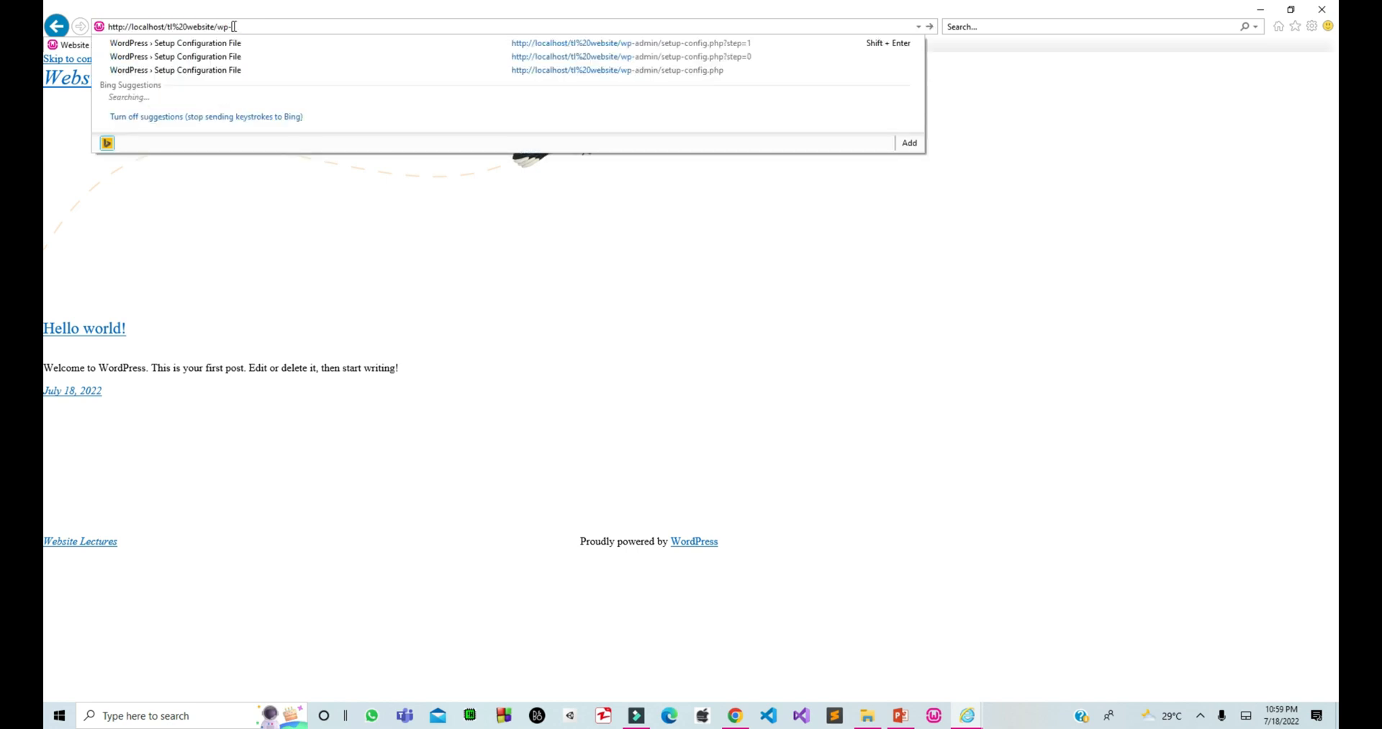
{"action": "type", "text": "admin%2F&reauth=1"}
{"action": "key", "text": "Return"}
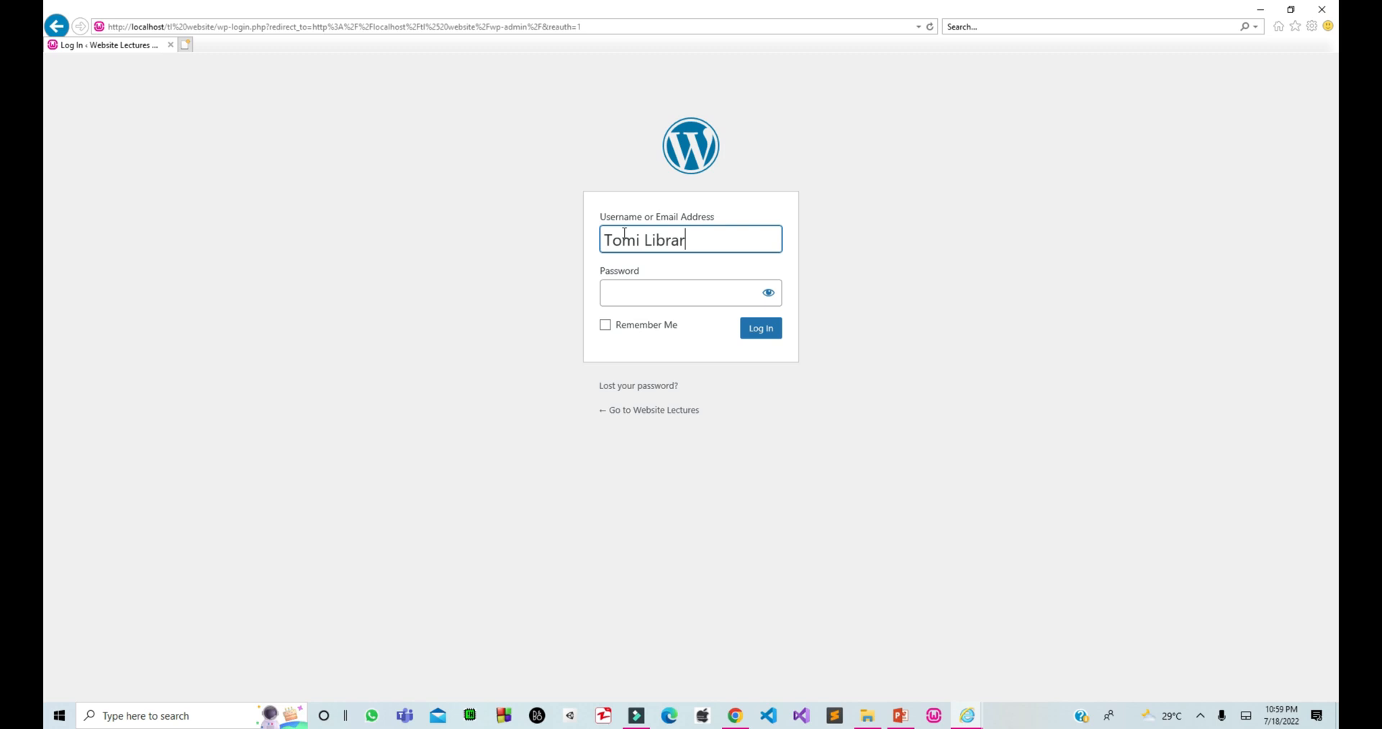
{"action": "left_click", "coordinate": [649, 292]}
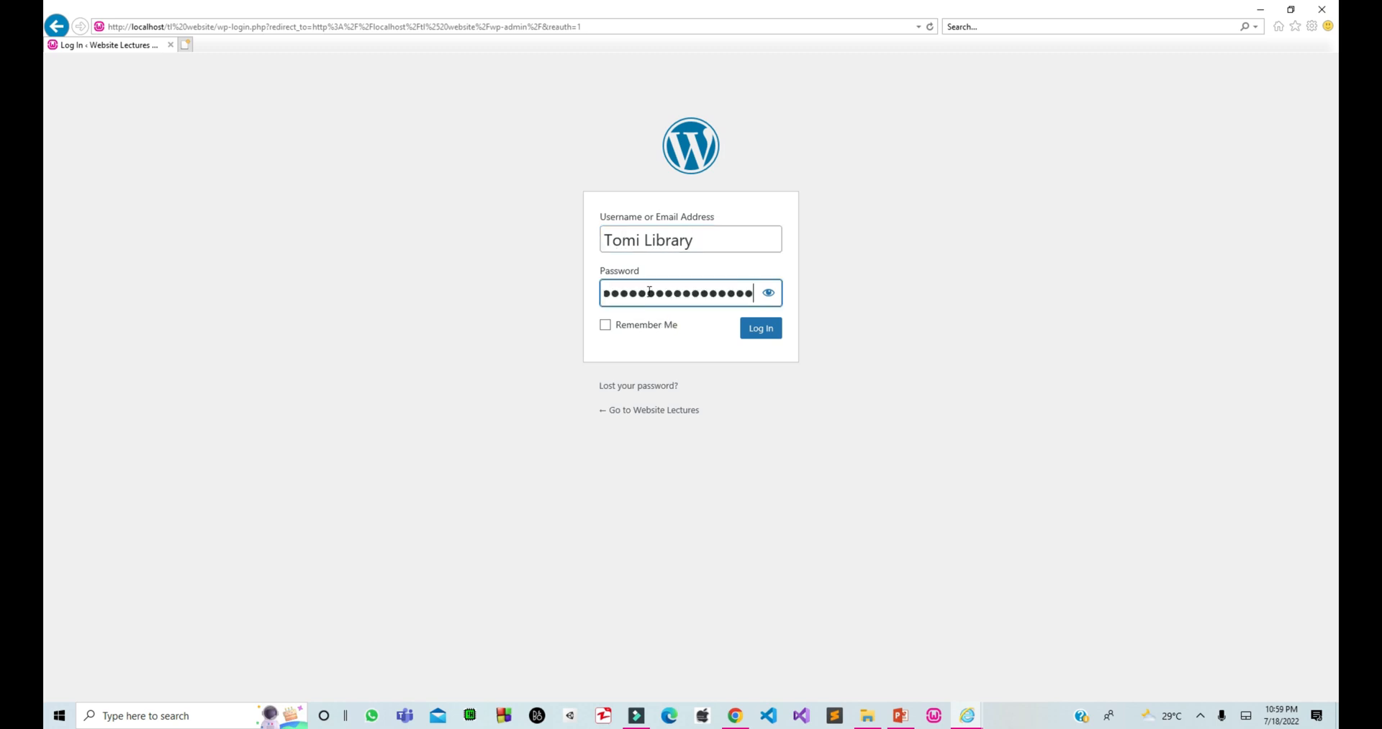
{"action": "left_click", "coordinate": [749, 329]}
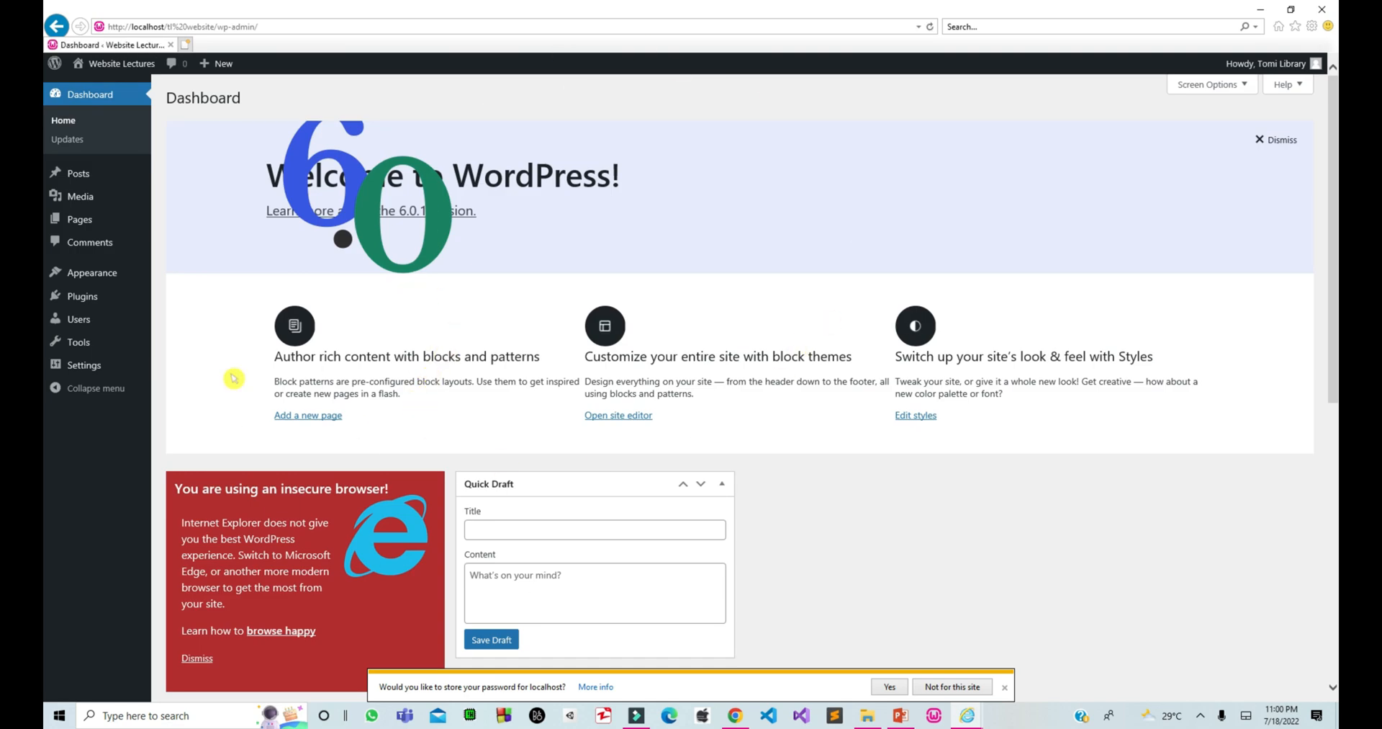
Load the Website Lectures homepage in a new tab, then return to the Dashboard tab.
{"action": "left_click", "coordinate": [186, 43]}
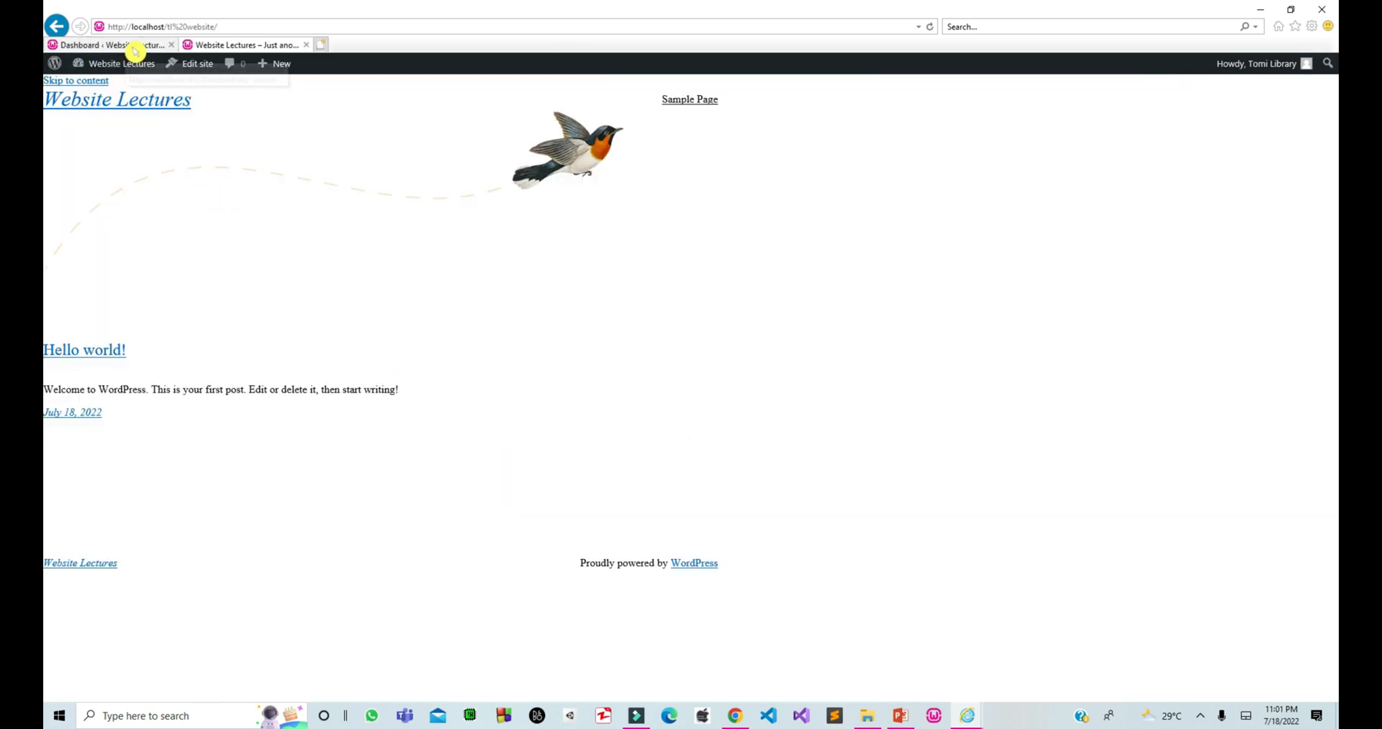
{"action": "left_click", "coordinate": [136, 44]}
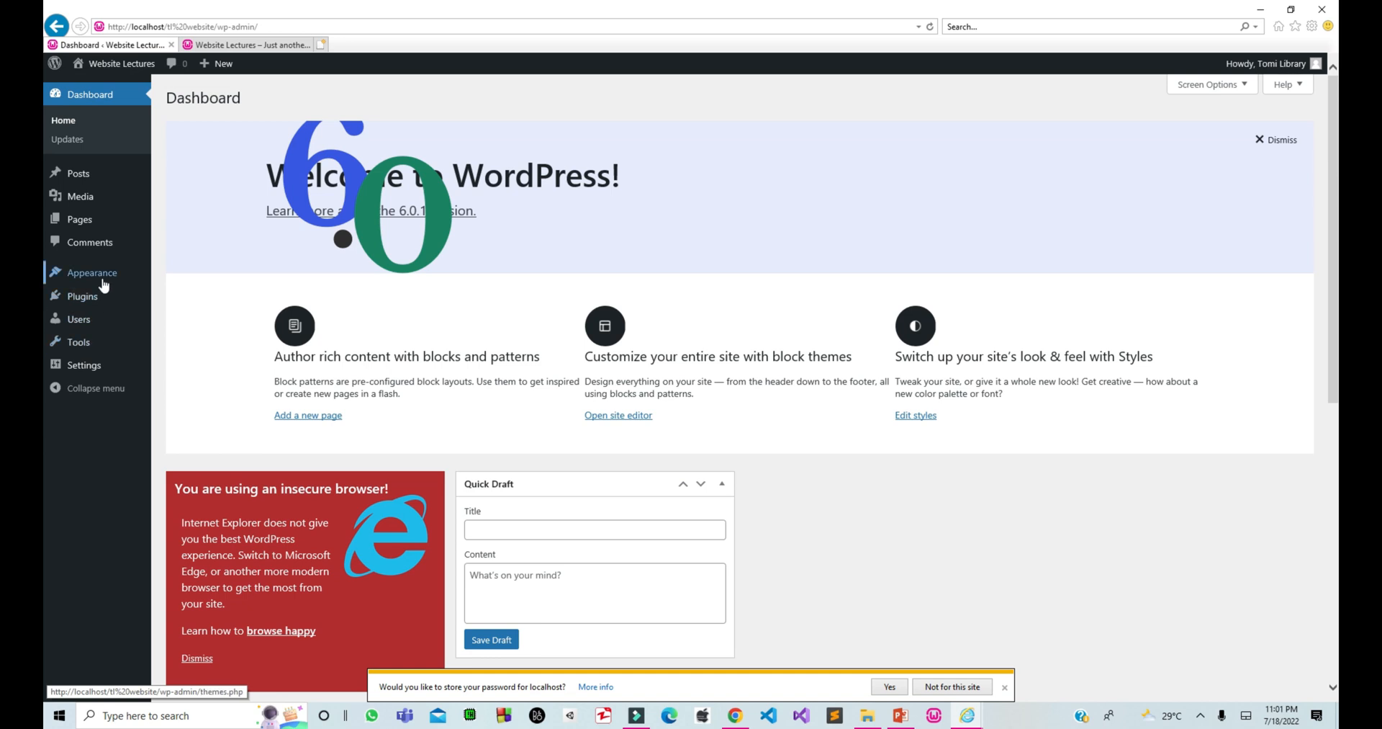
Activate Twenty Twenty under Appearance > Themes and return to the front-page tab.
{"action": "left_click", "coordinate": [166, 280]}
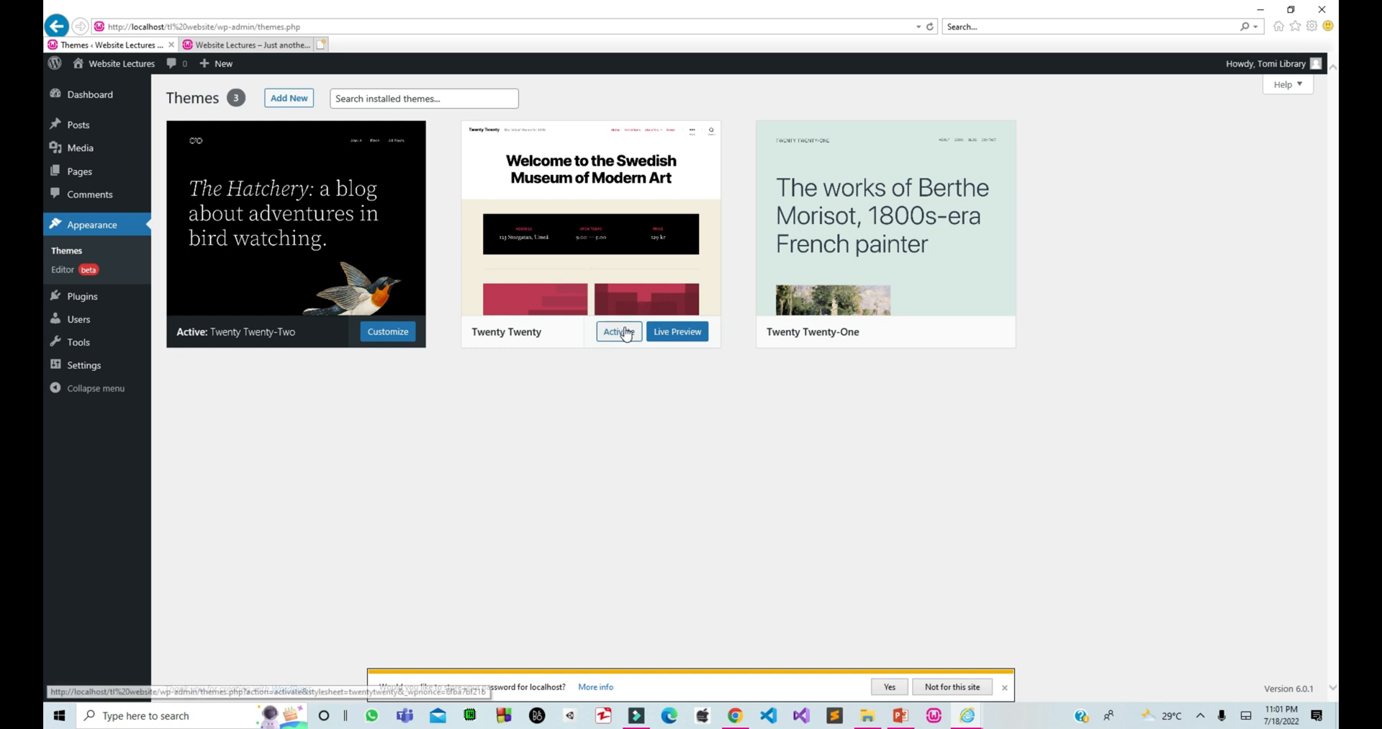
{"action": "left_click", "coordinate": [619, 332]}
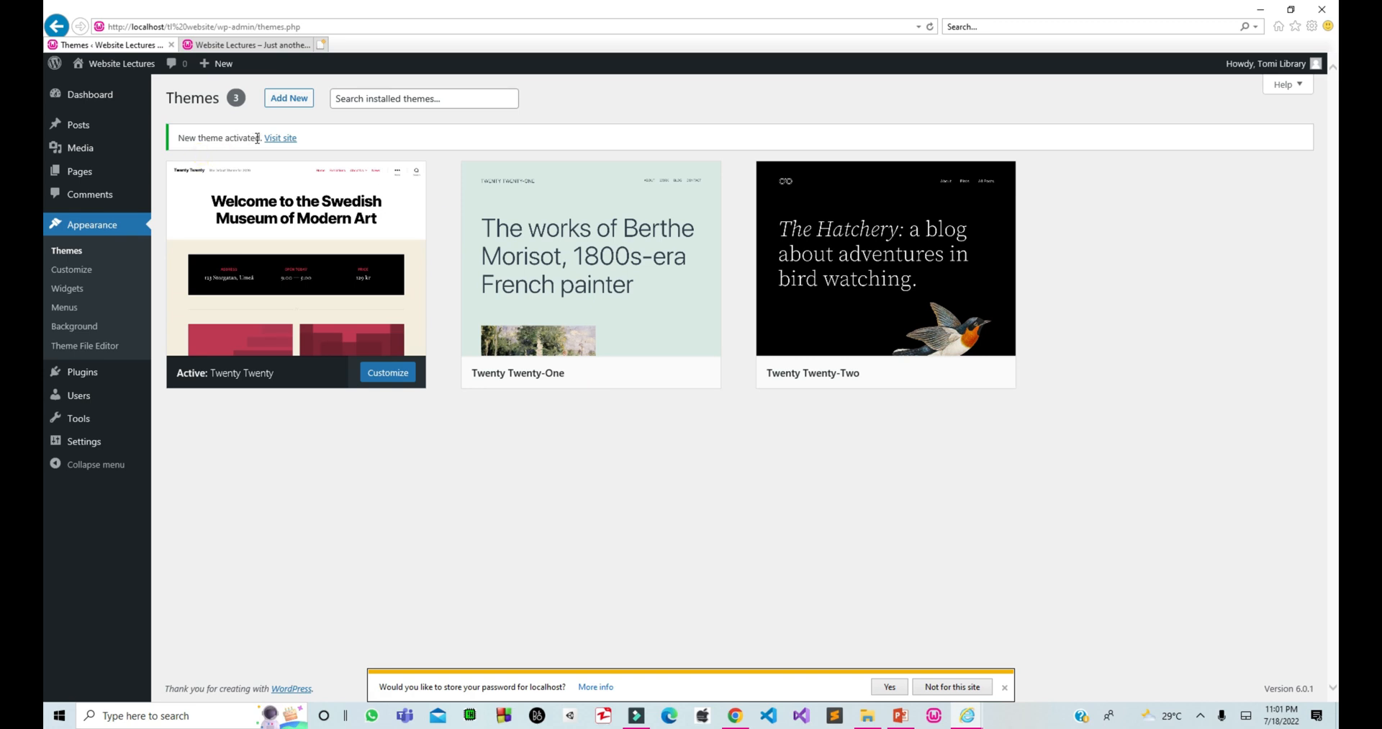
{"action": "left_click_drag", "start_coordinate": [259, 137], "coordinate": [161, 141]}
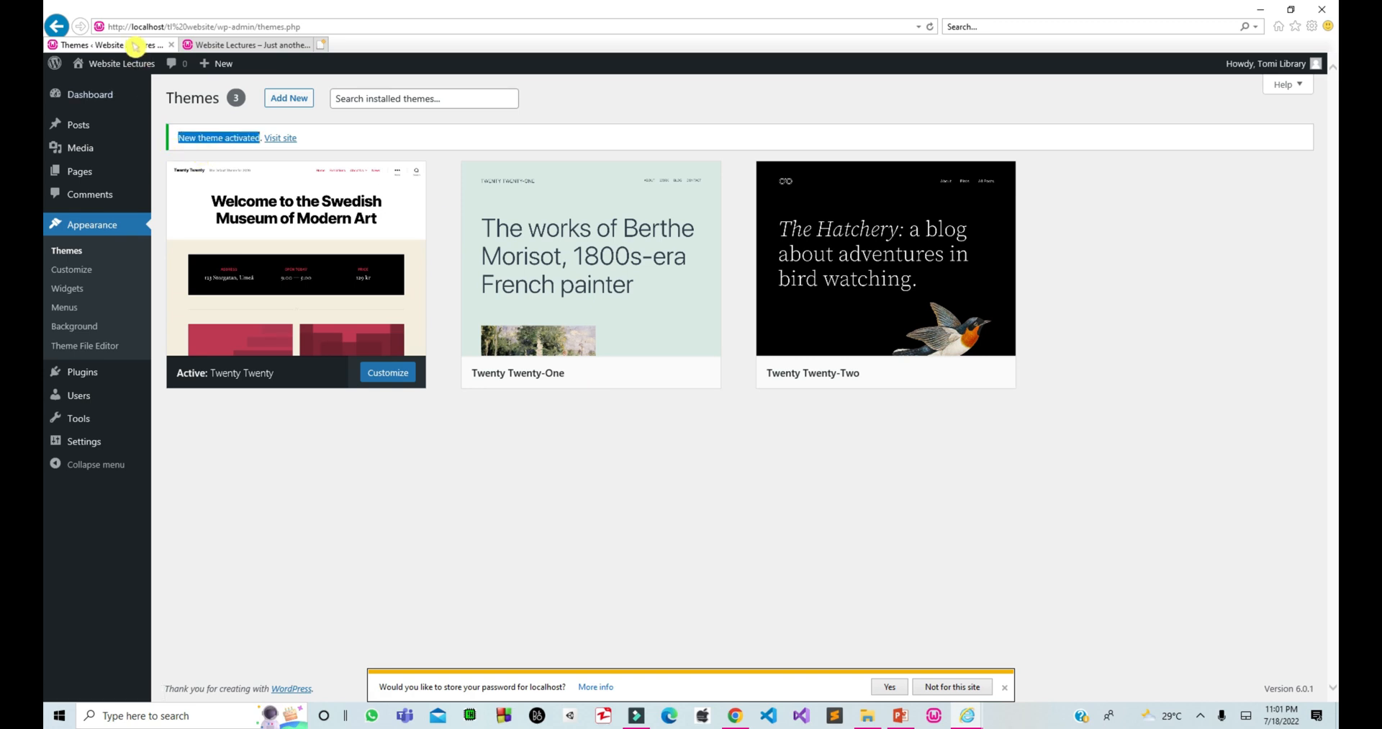
{"action": "left_click", "coordinate": [268, 44]}
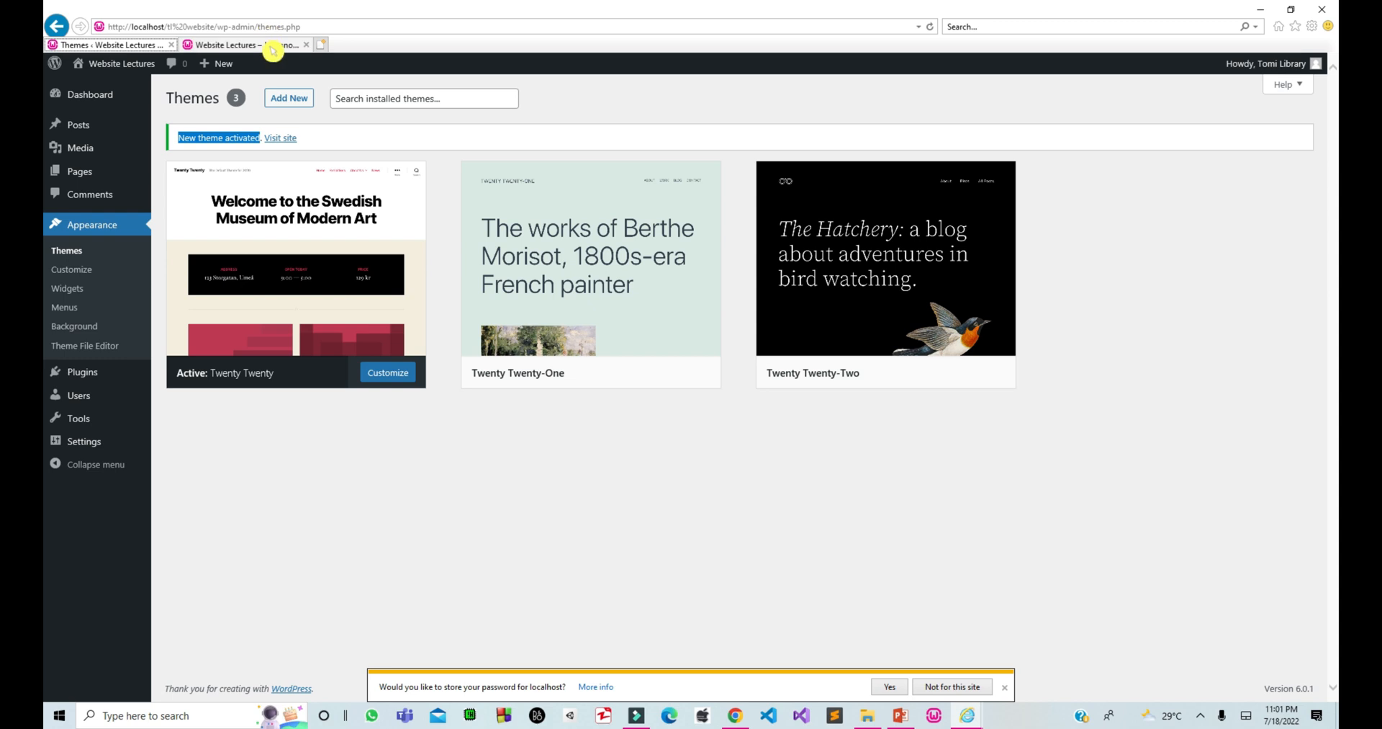